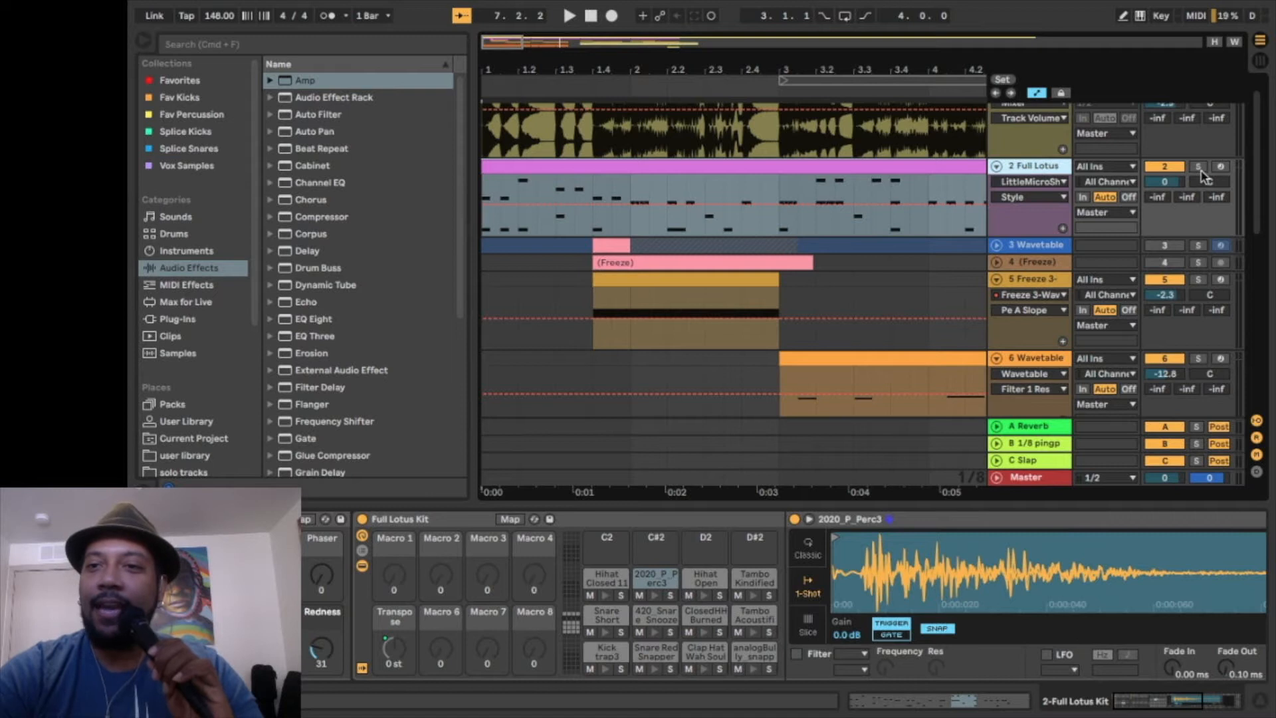
Solo the 2 Full Lotus drum track and play back its pattern.
left_click(1199, 167)
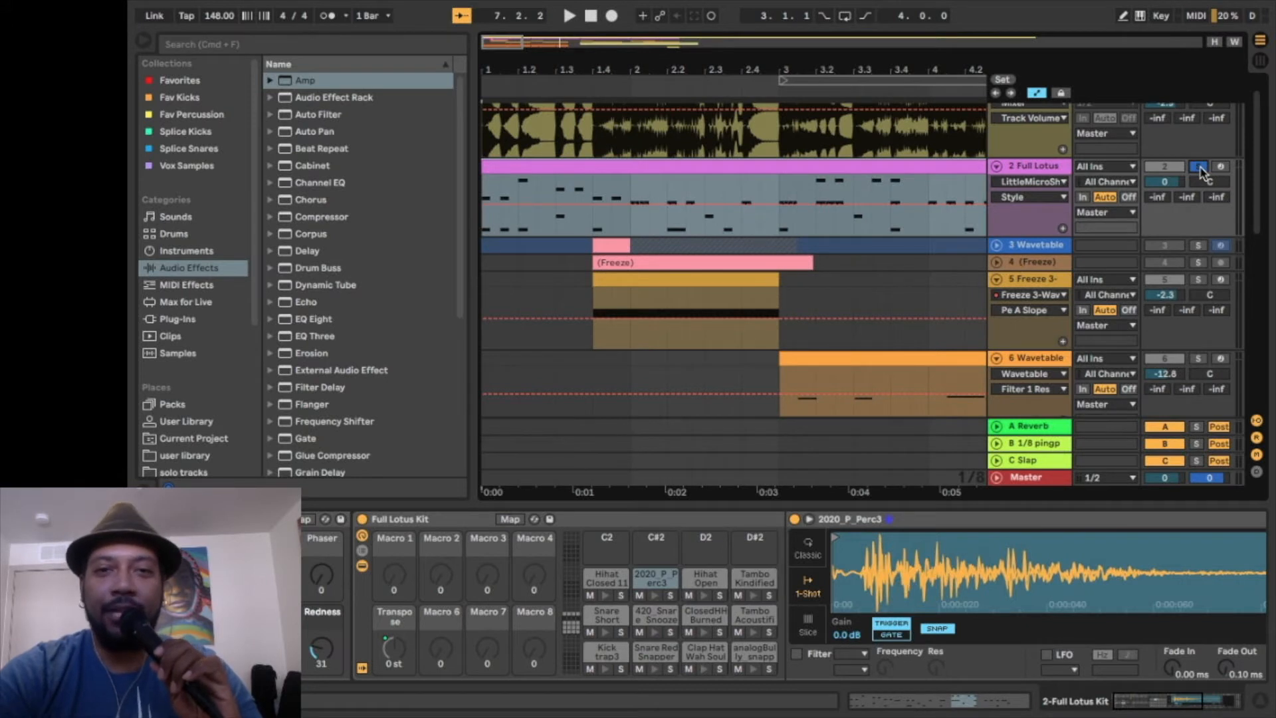
key("space")
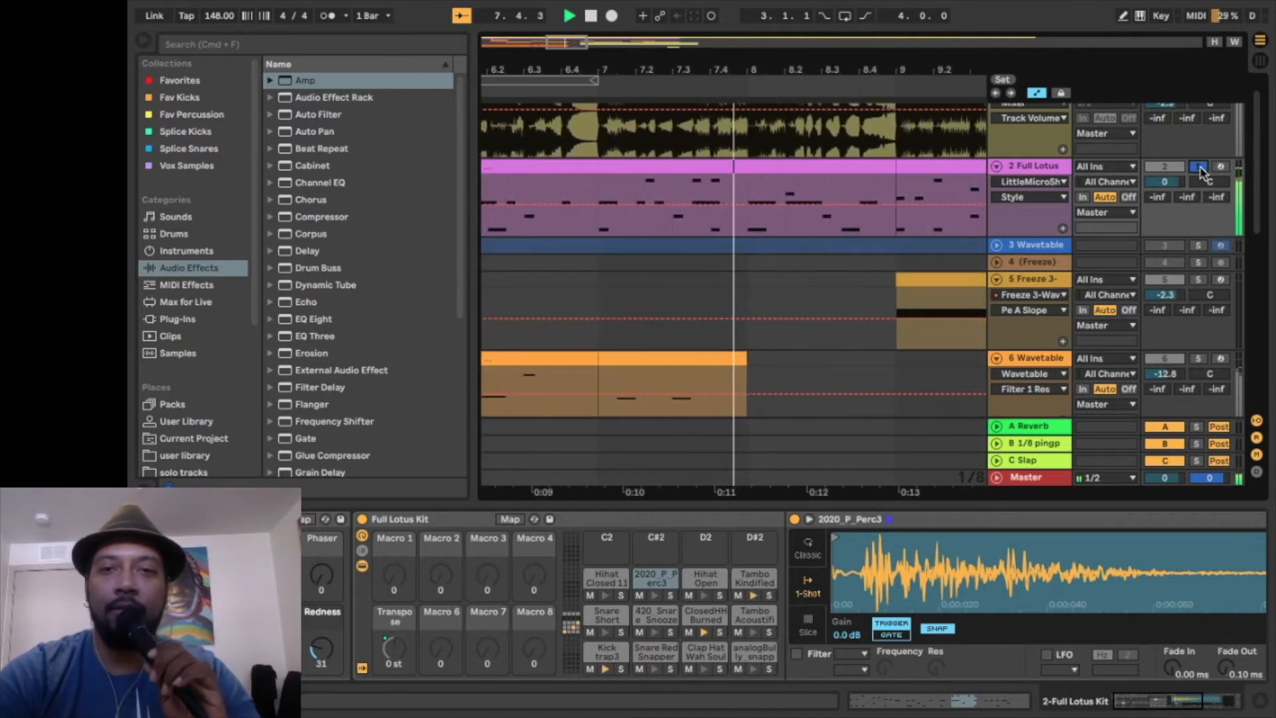
key("space")
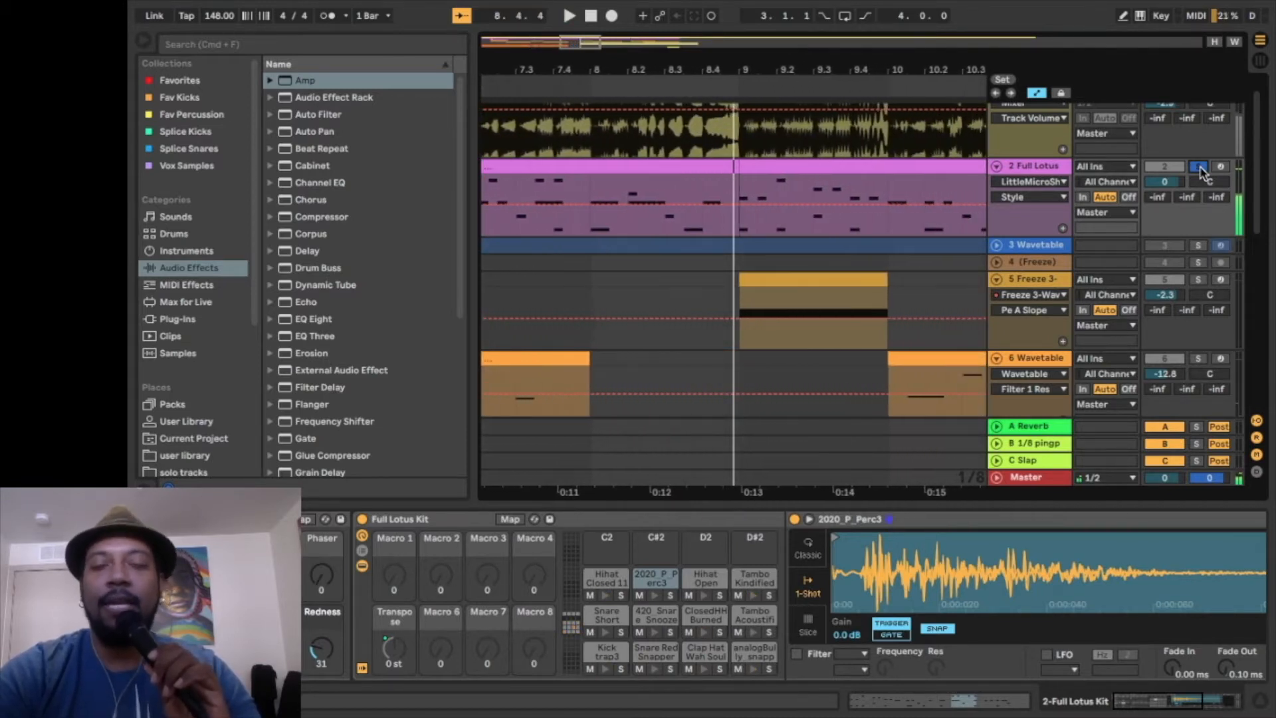
Show the Full Lotus Kit's devices, select the Kick trap3 pad and play the drum clip from its start.
left_click(631, 171)
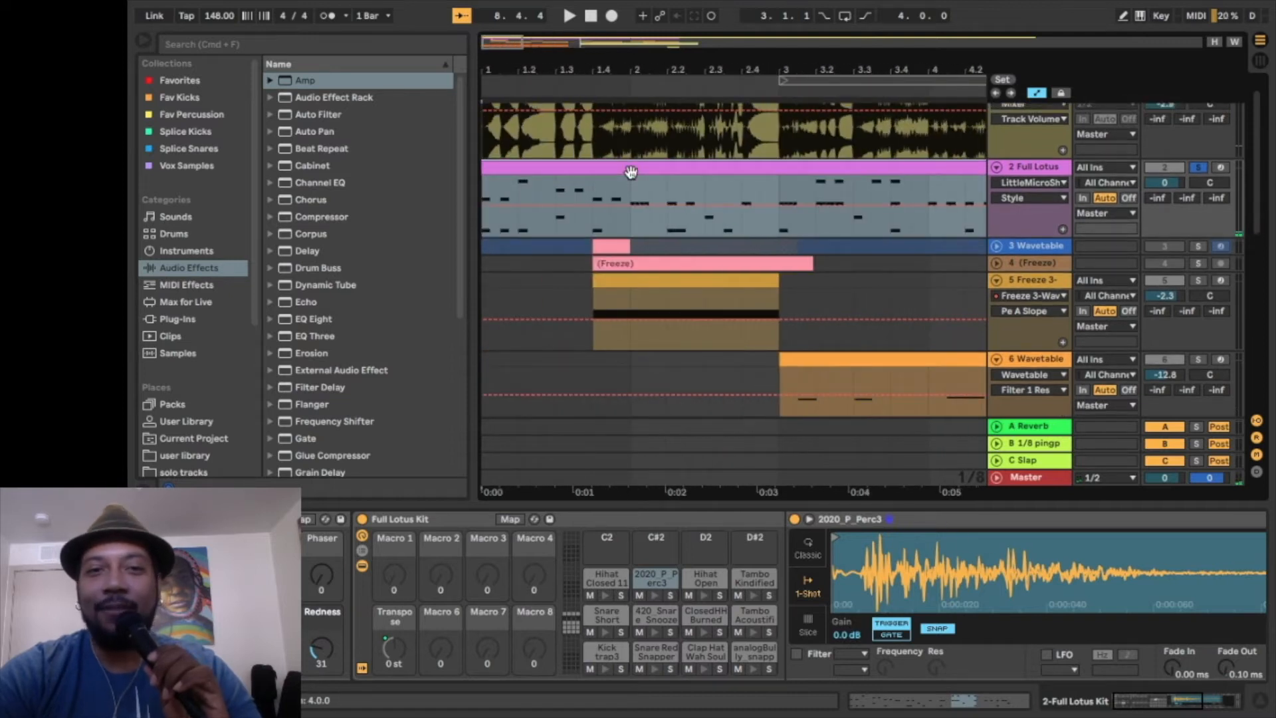
left_click(1041, 171)
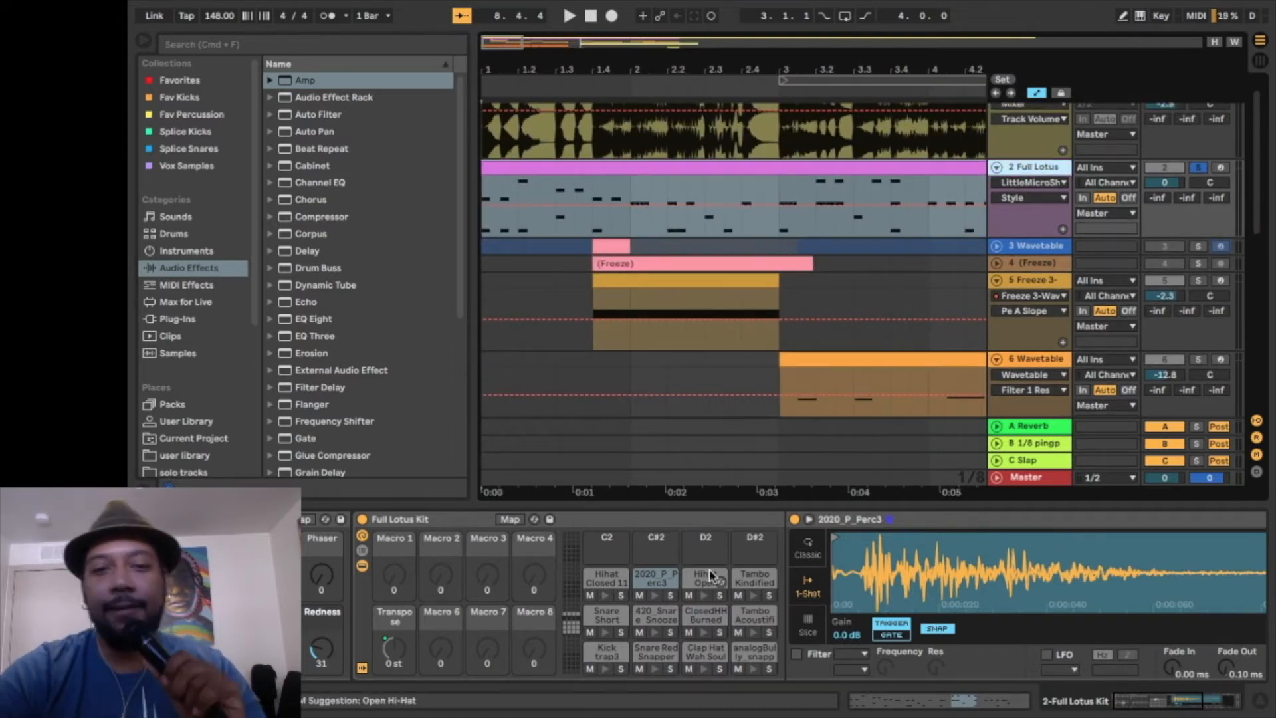
left_click(606, 657)
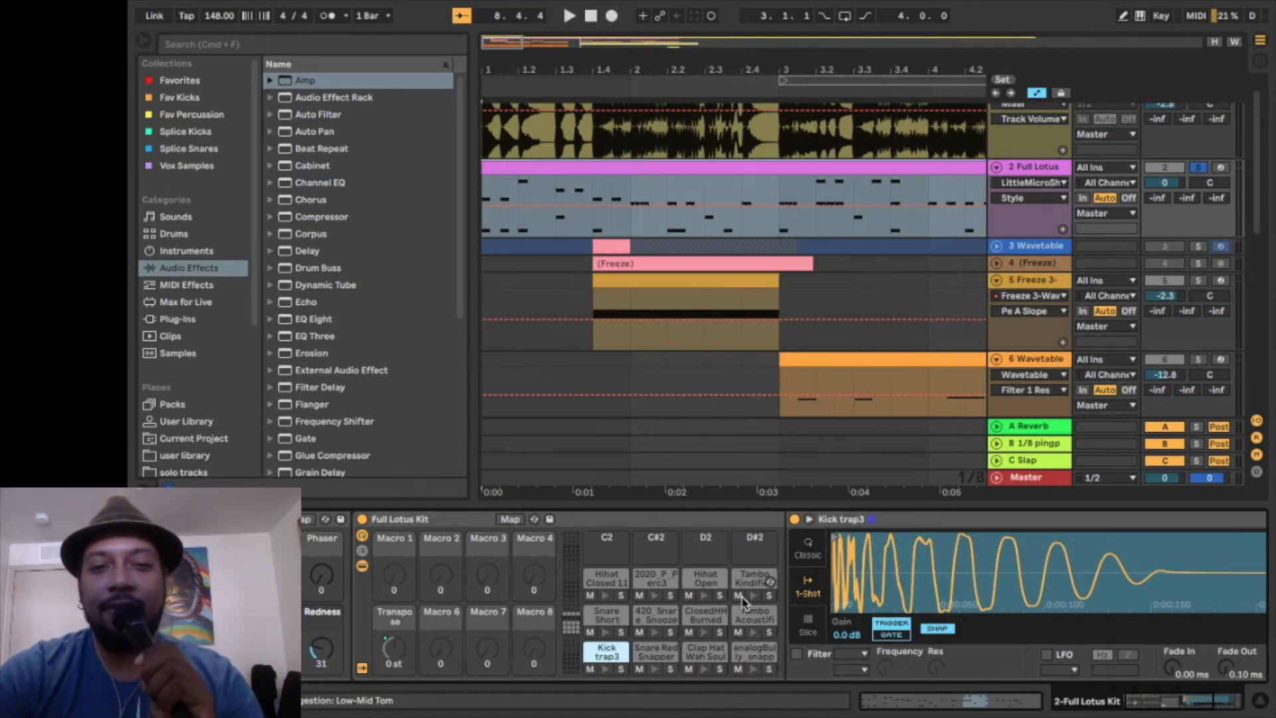
key("space")
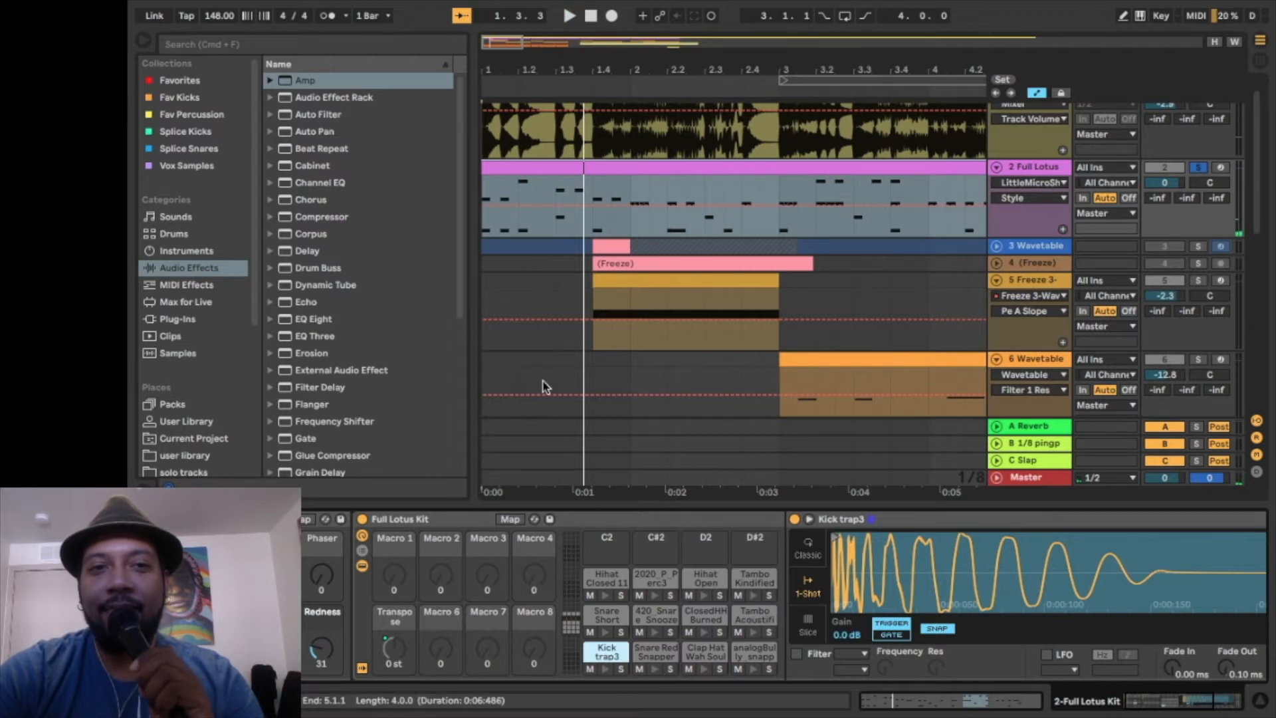
Open the drum clip's notes and audition the Tambo Kindified, Tambo Acoustified 3 and 2020_P_Perc3 lanes.
double_click(504, 174)
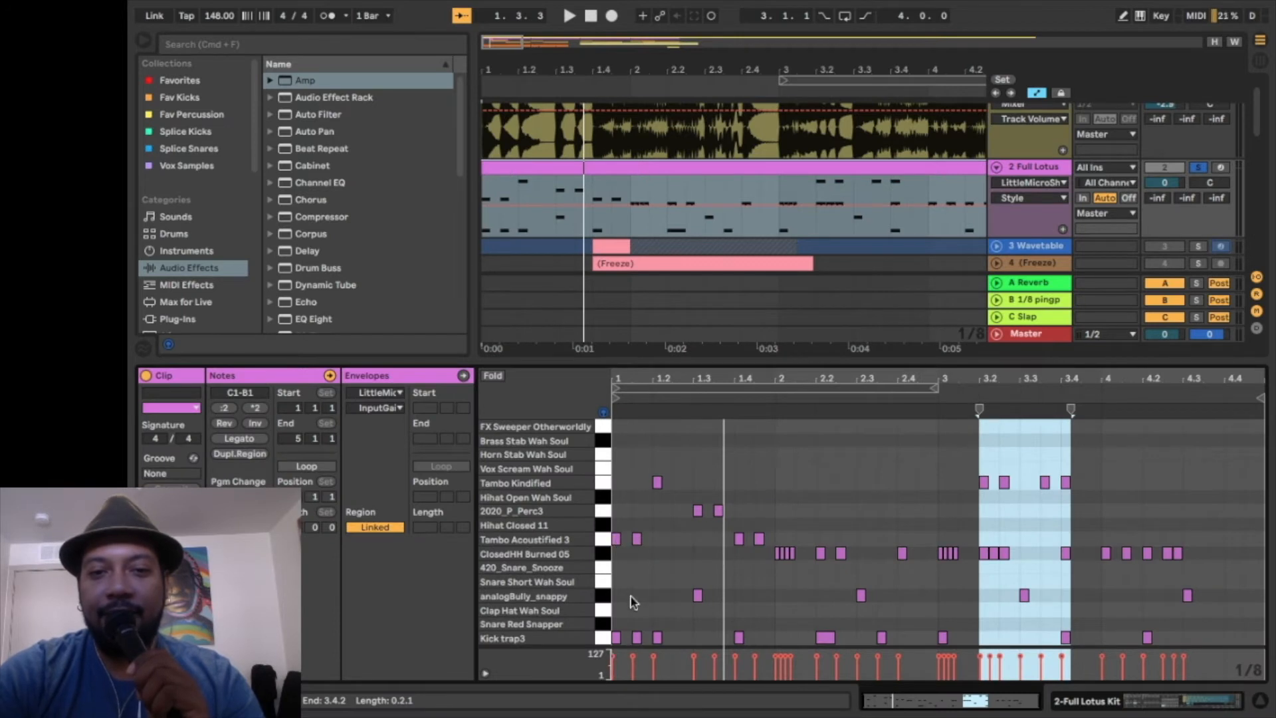
left_click(657, 482)
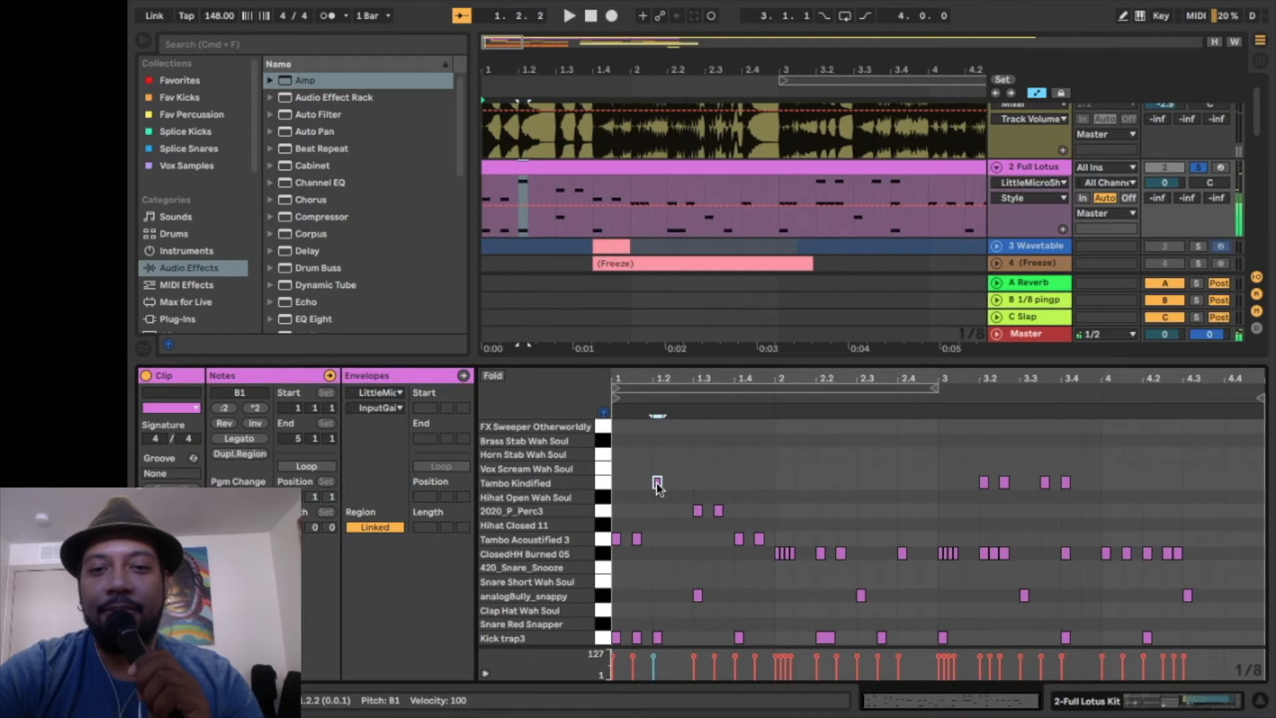
left_click(602, 483)
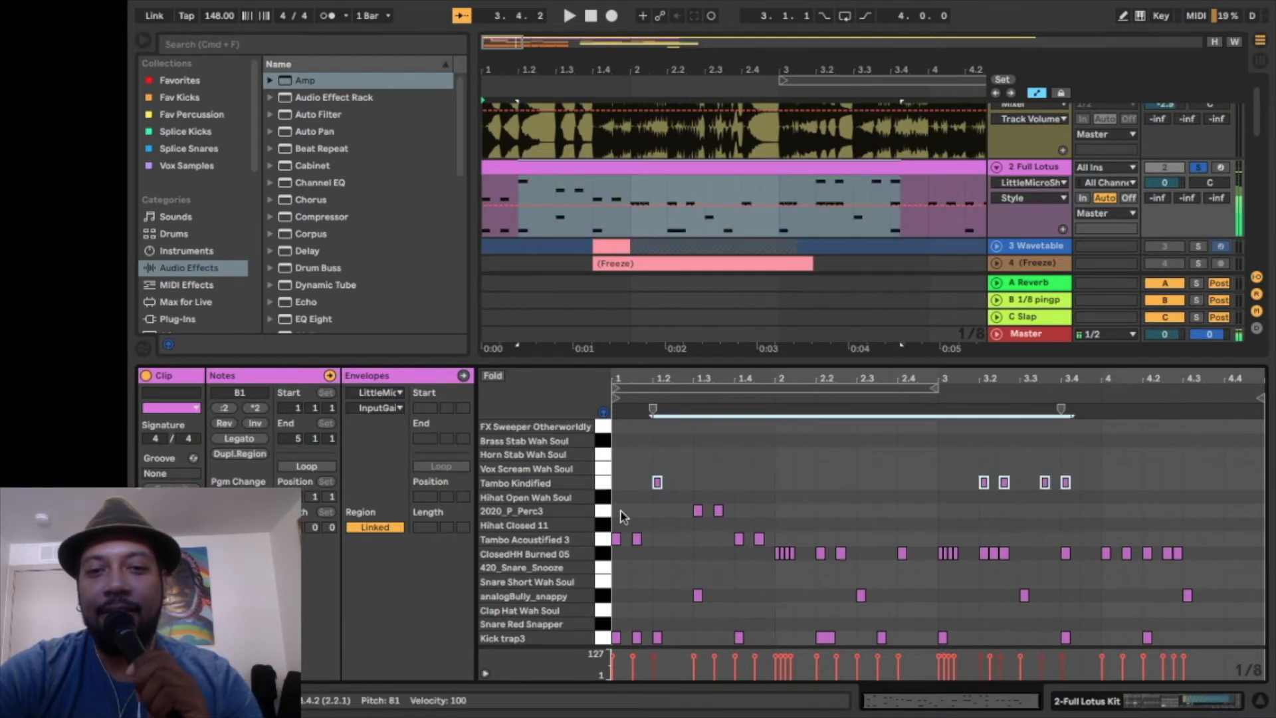
left_click(604, 540)
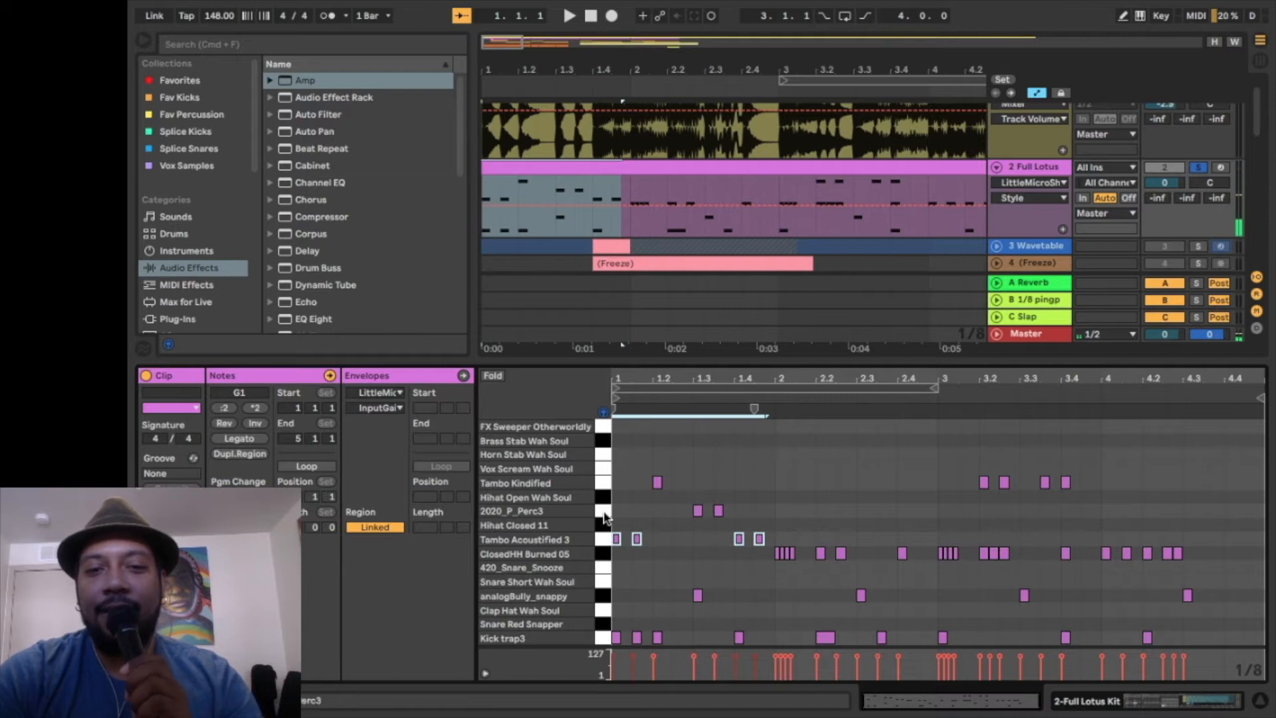
left_click(603, 511)
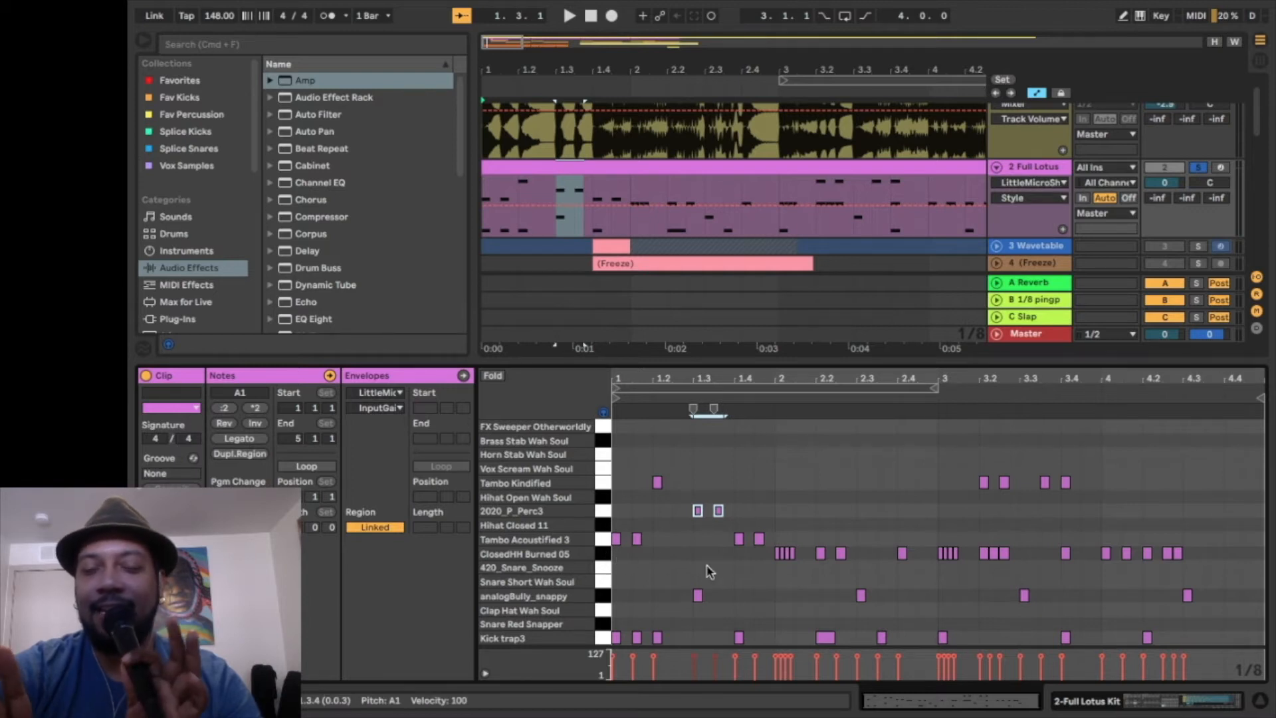
Play the drum clip while examining the ClosedHH Burned 05 roll at bar 2 and the analogBully_snappy notes.
key("space")
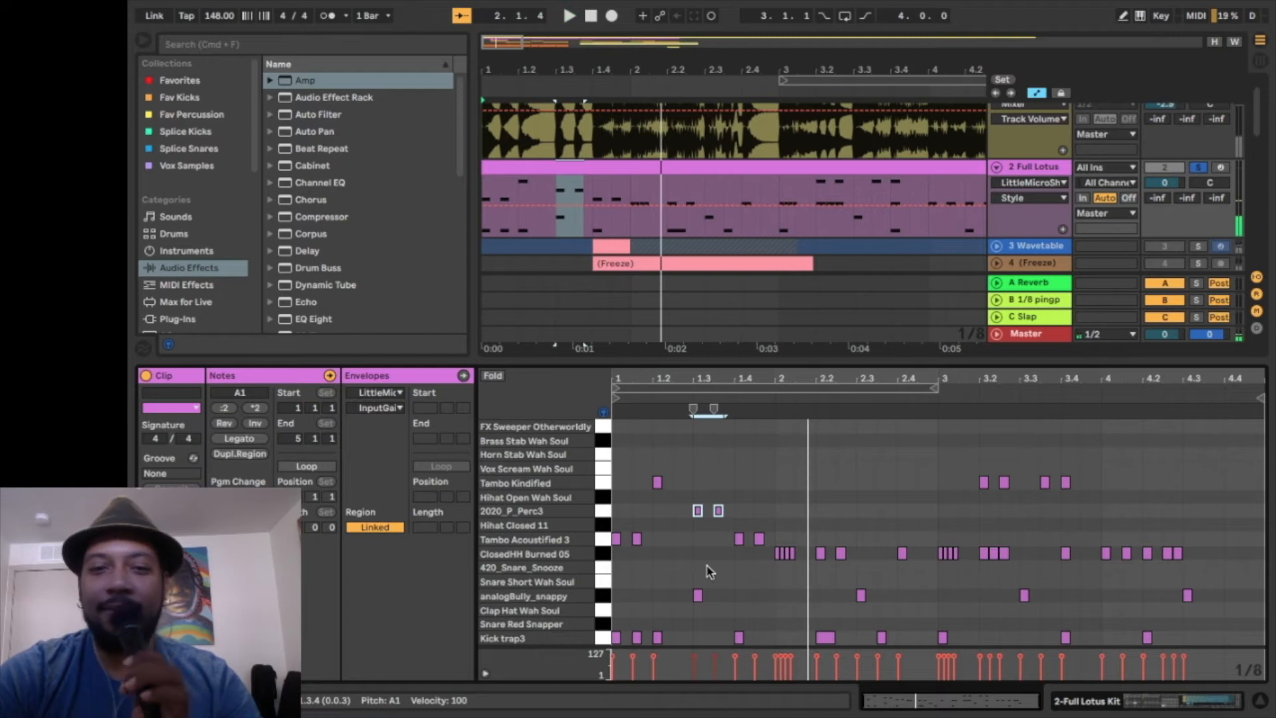
left_click_drag(799, 568, 775, 548)
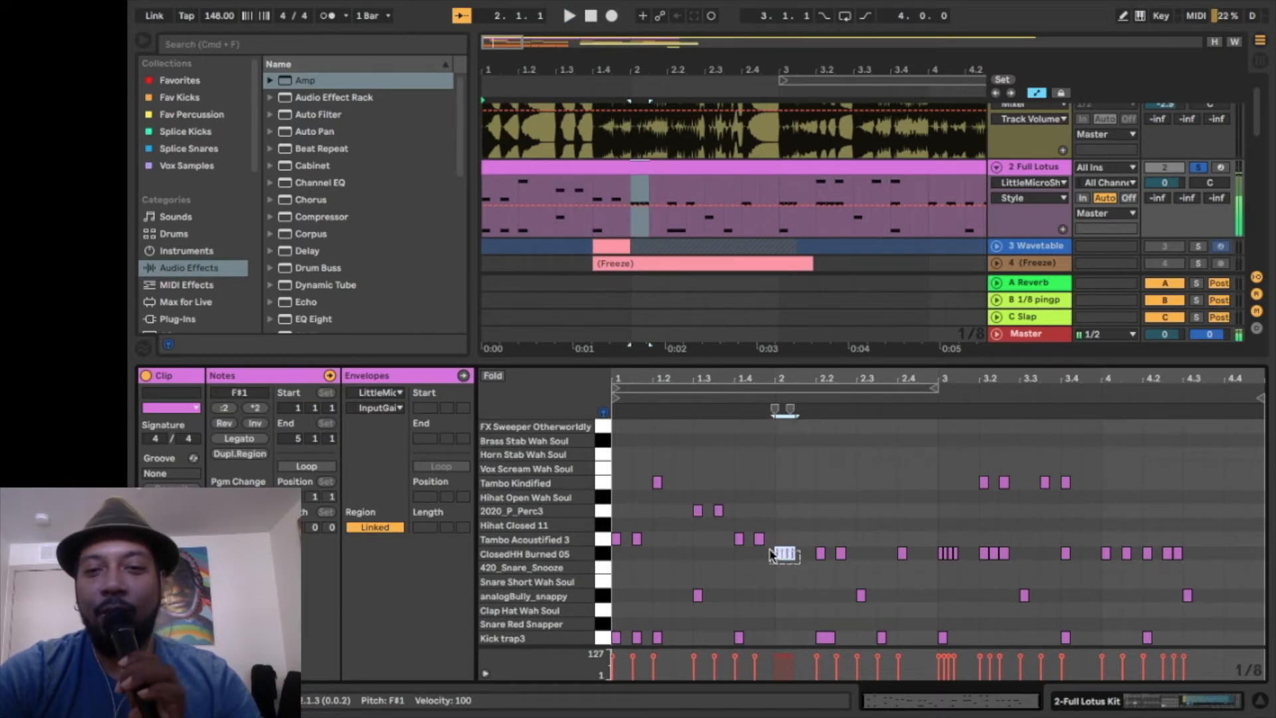
left_click(810, 605)
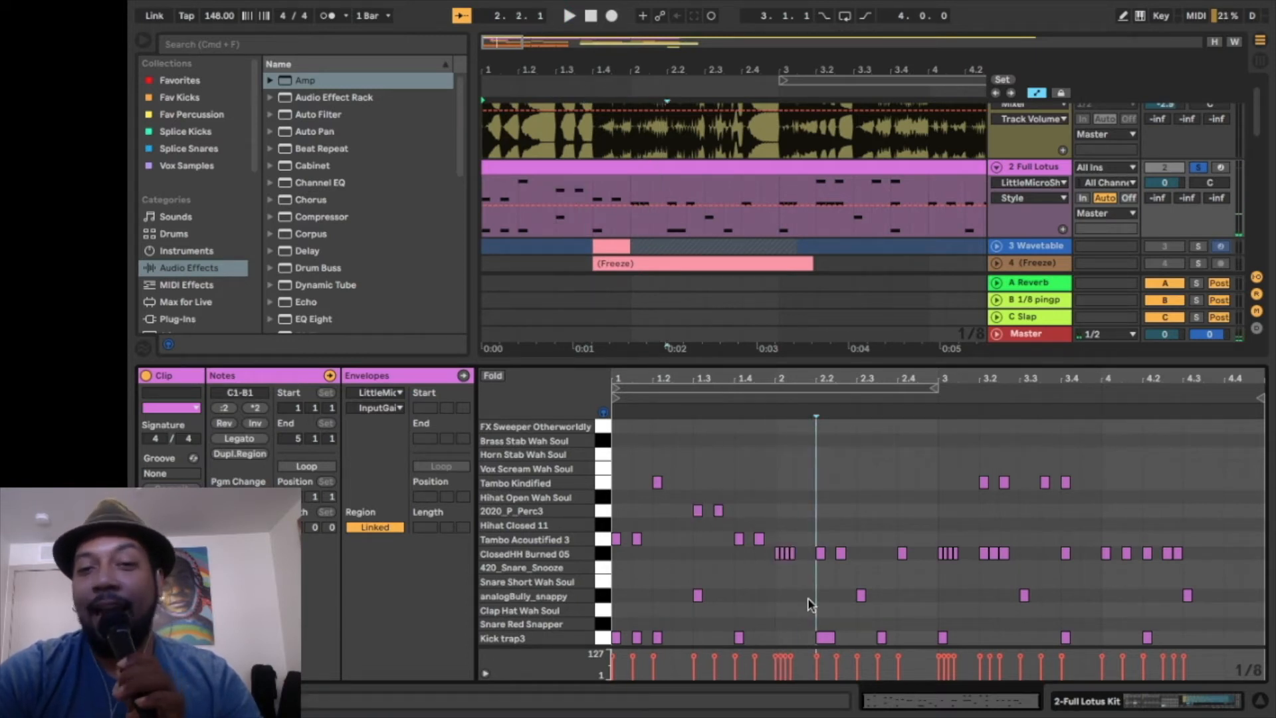
left_click(601, 602)
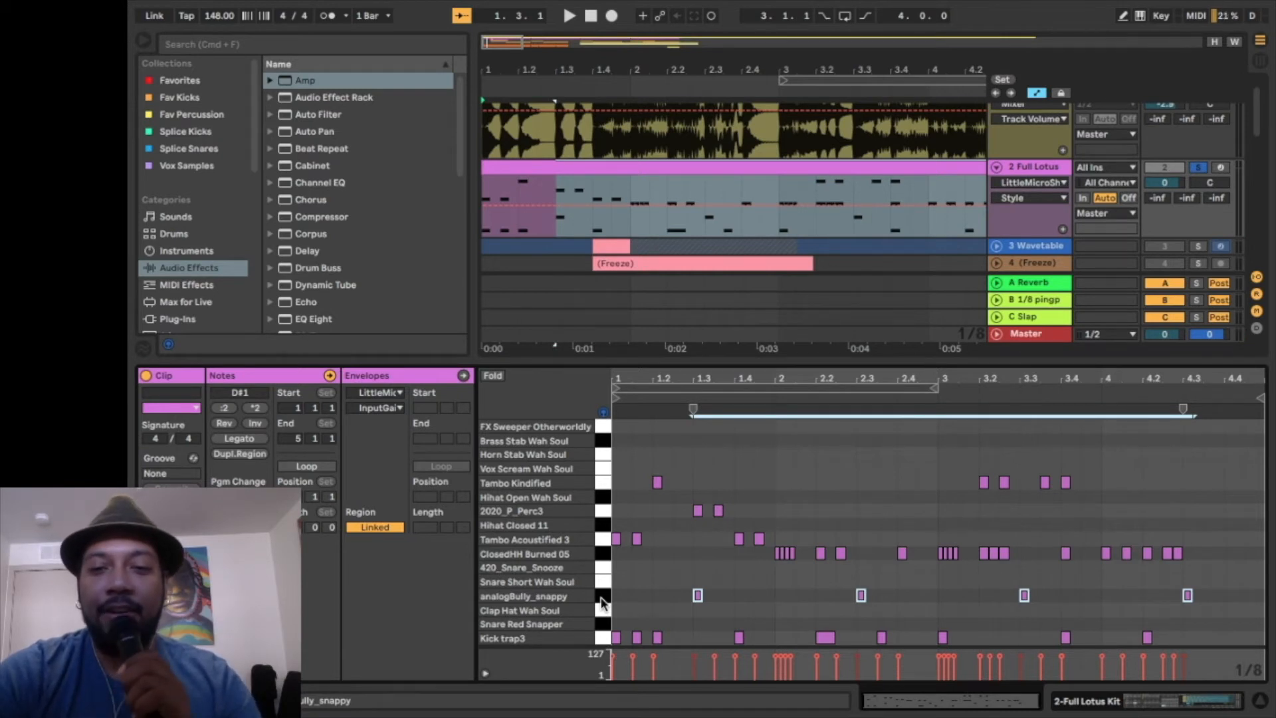
key("space")
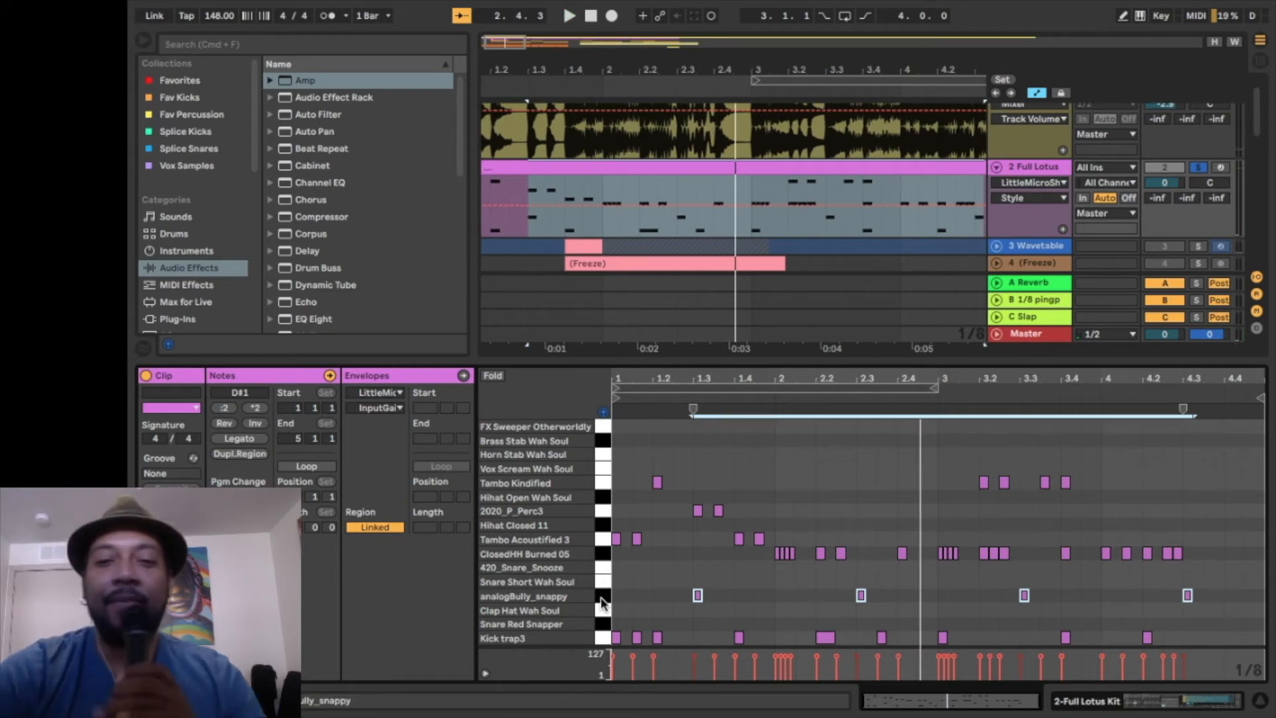
Solo the 5 Freeze 3-Wavetable track and play its first clip and its clip at bar 5.
scroll(1052, 184, "down", 8)
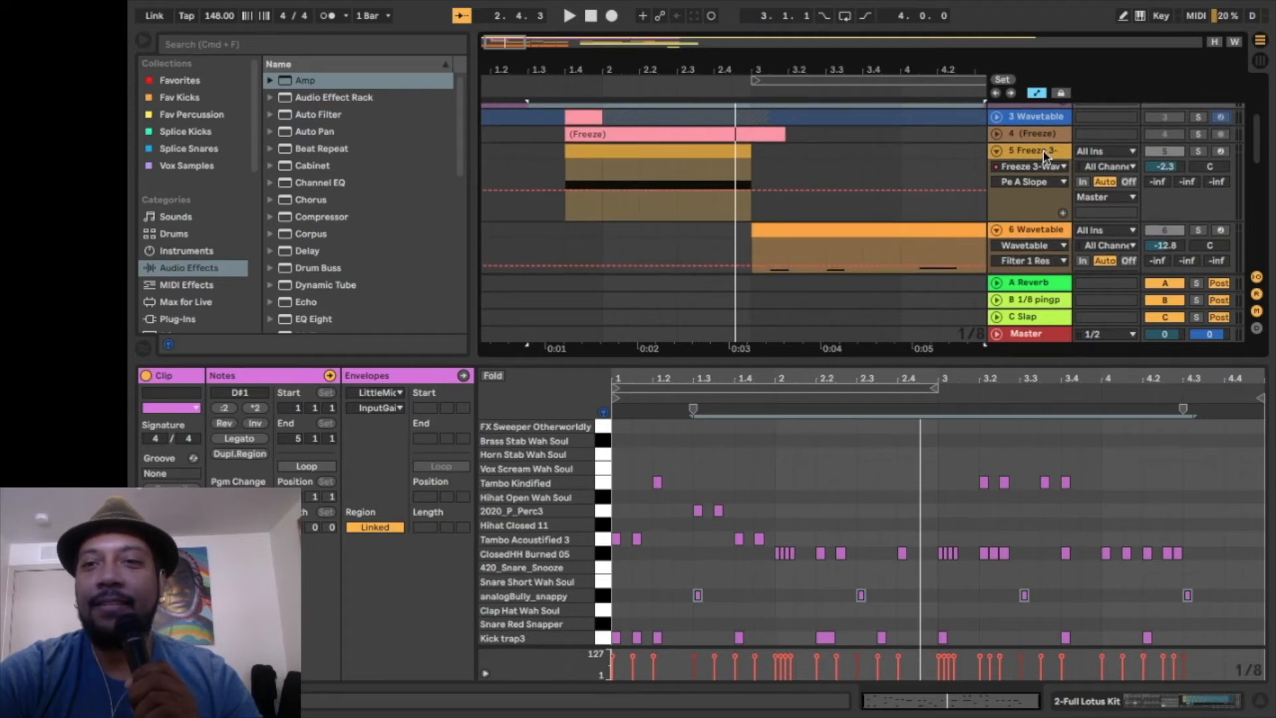
left_click(1043, 155)
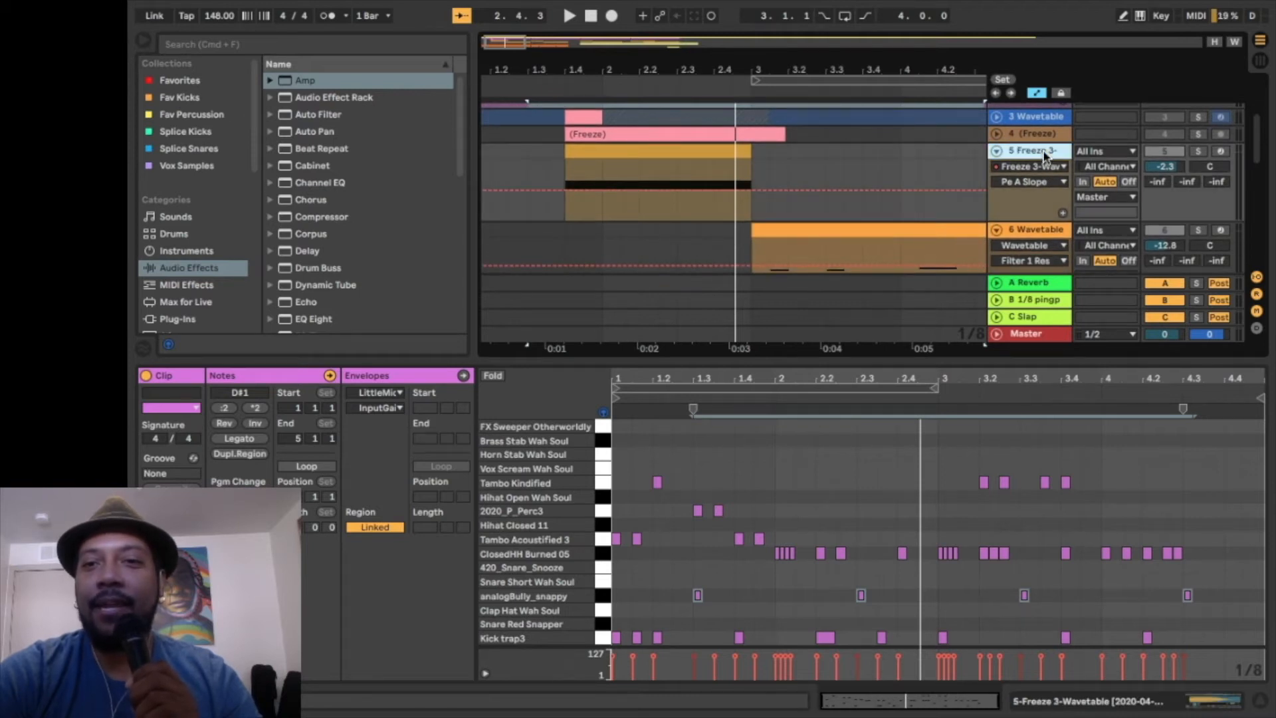
left_click(682, 151)
left_click_drag(686, 67, 586, 67)
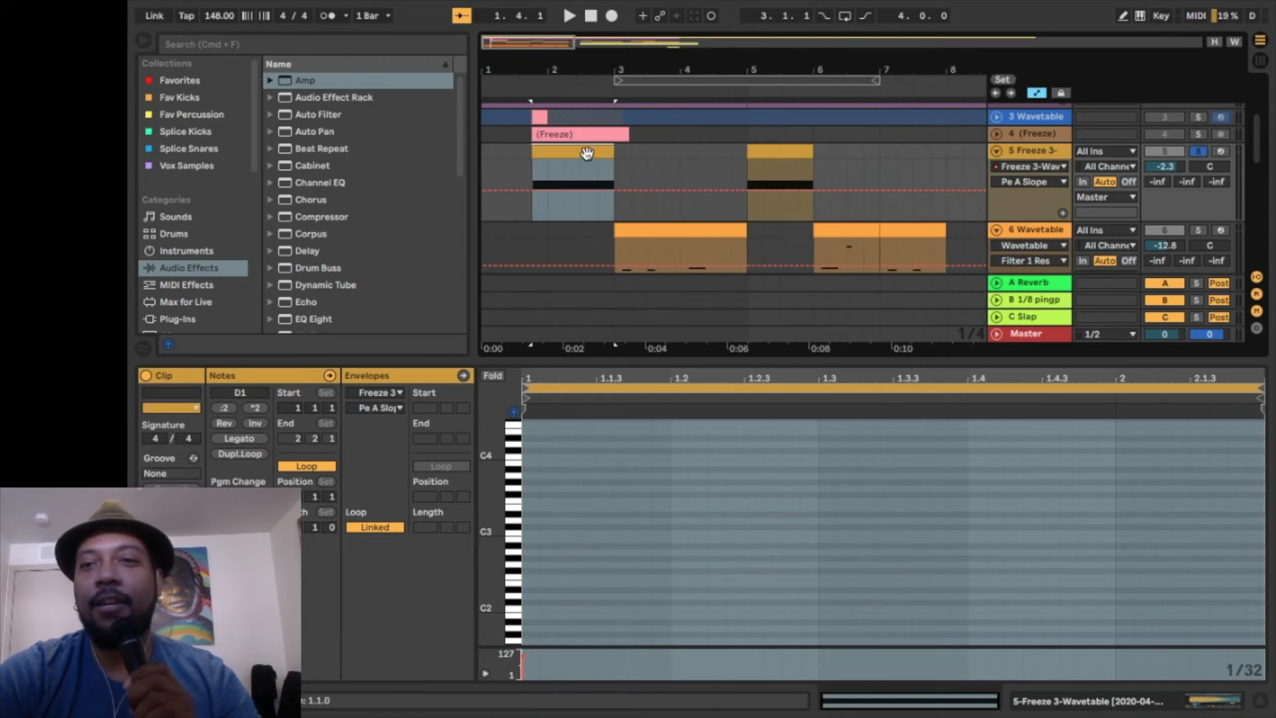
key("space")
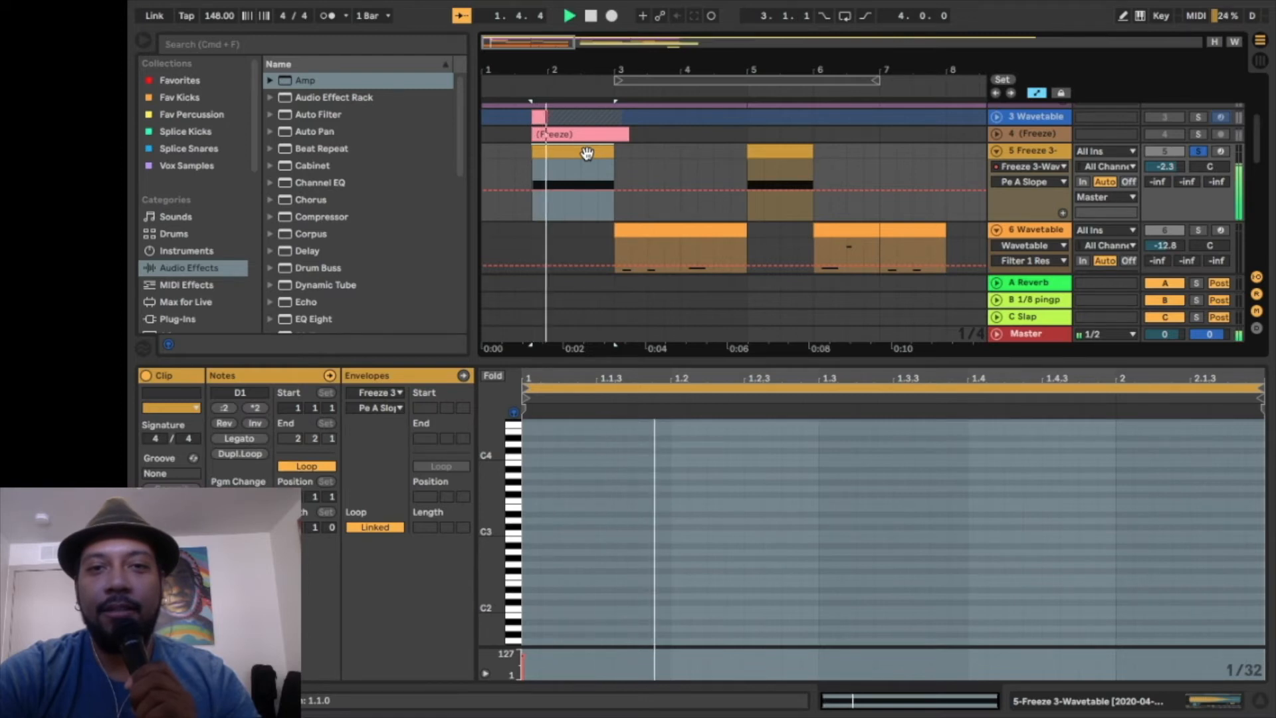
key("space")
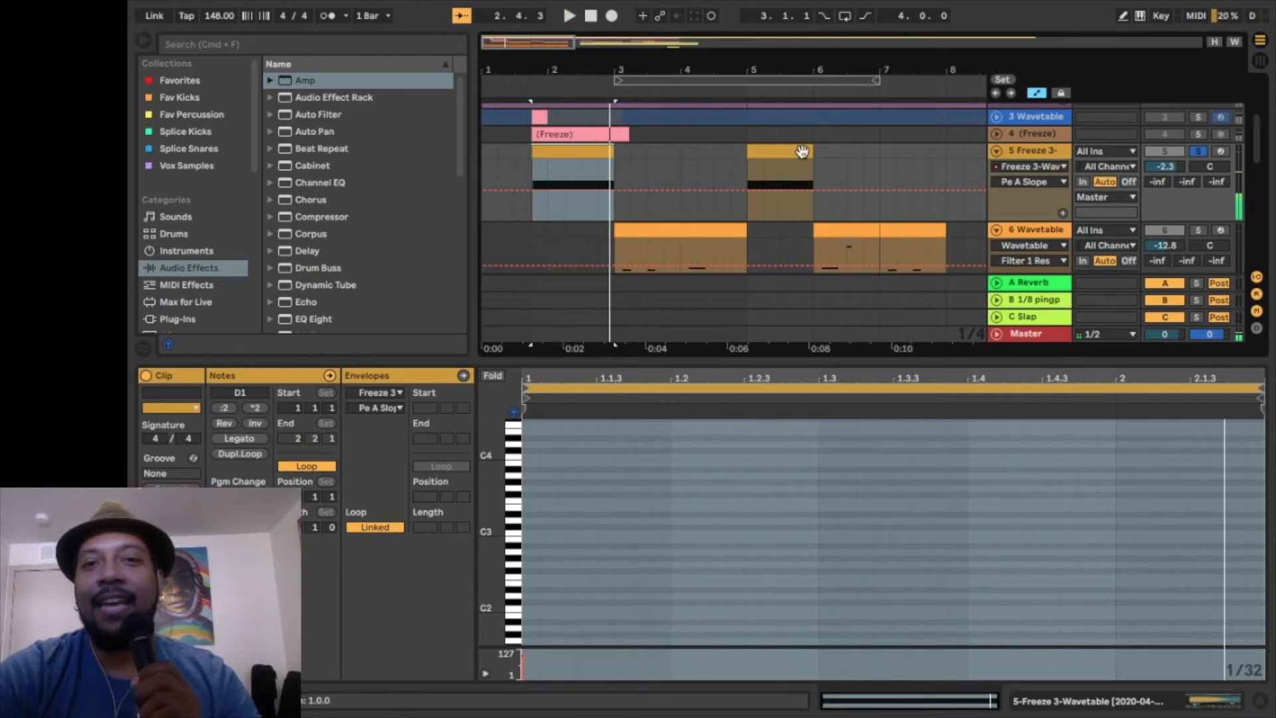
left_click(797, 146)
key("space")
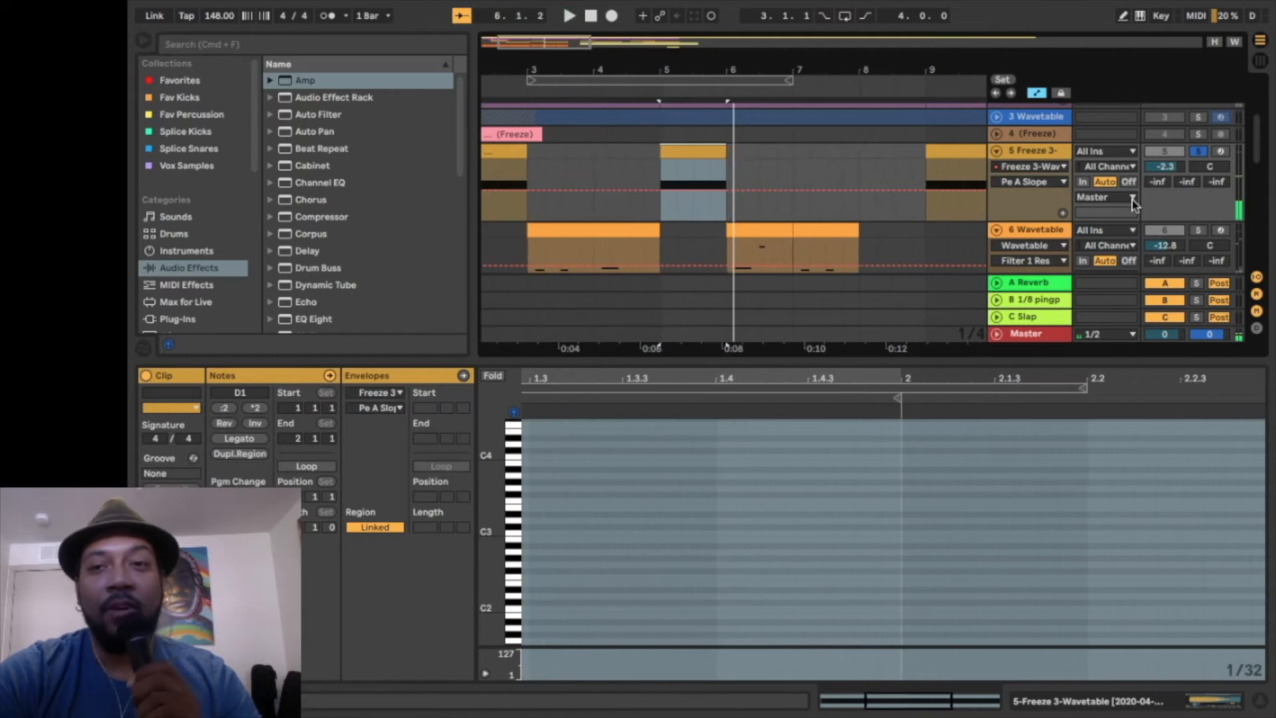
Inspect the devices on the 5 Freeze 3-Wavetable, 4 (Freeze) and 3 Wavetable tracks to compare the sound's sources.
scroll(1138, 206, "up", 3)
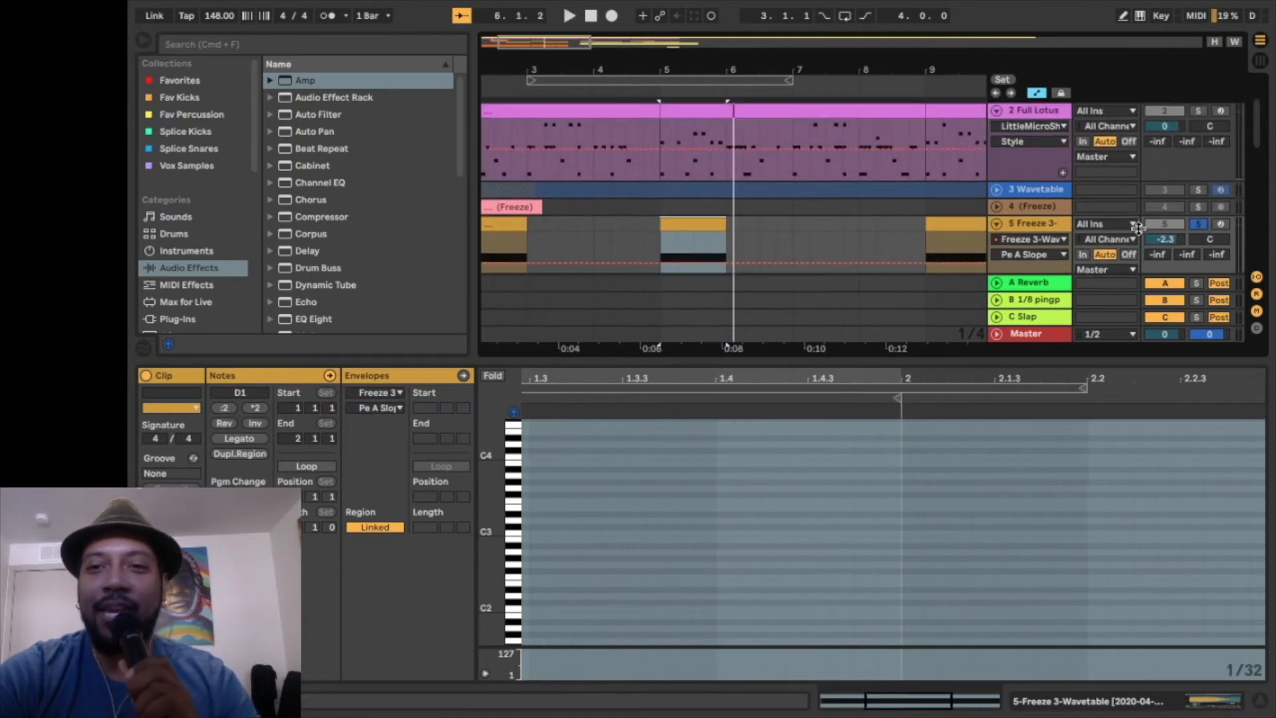
double_click(1038, 224)
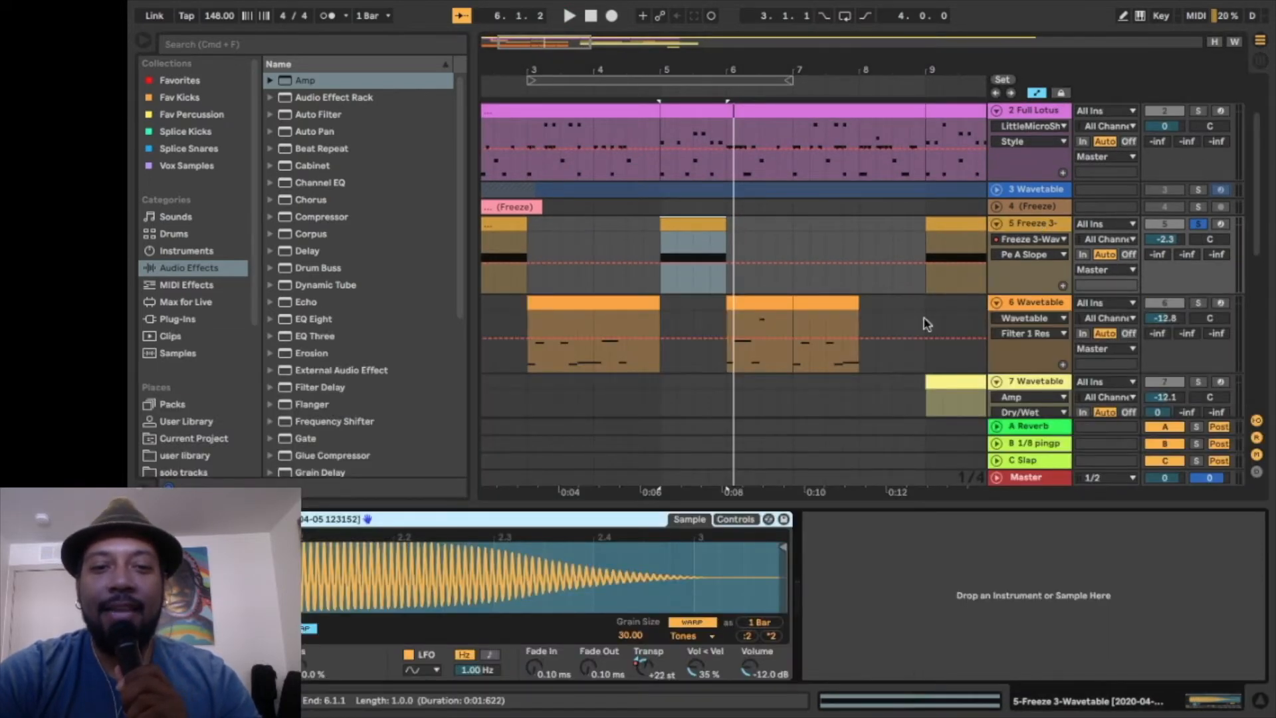
scroll(675, 316, "left", 3)
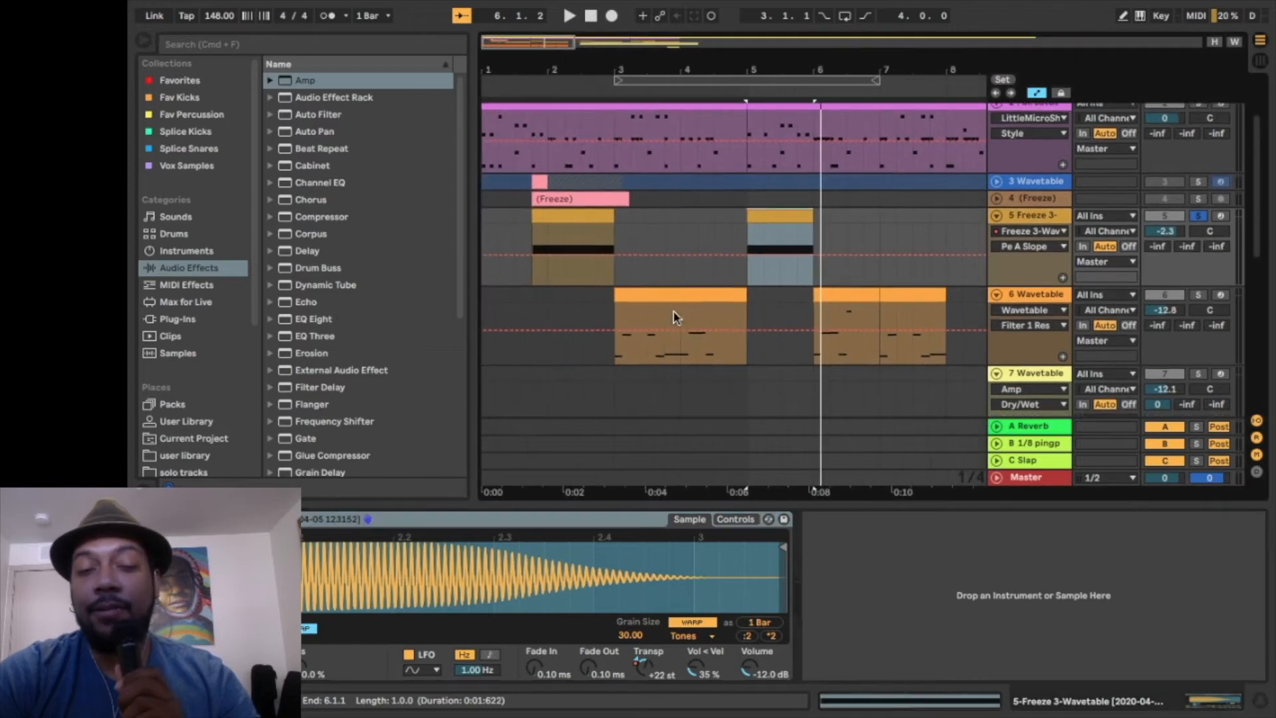
left_click(567, 197)
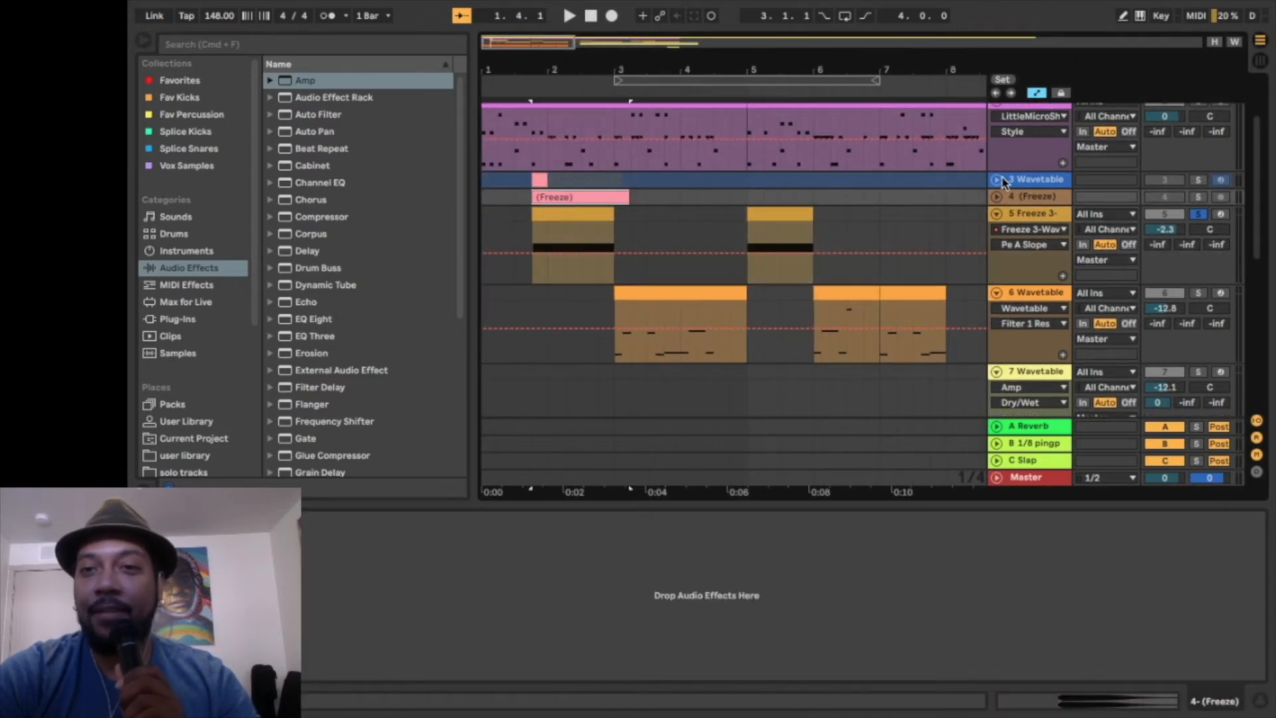
left_click(997, 181)
left_click(1019, 181)
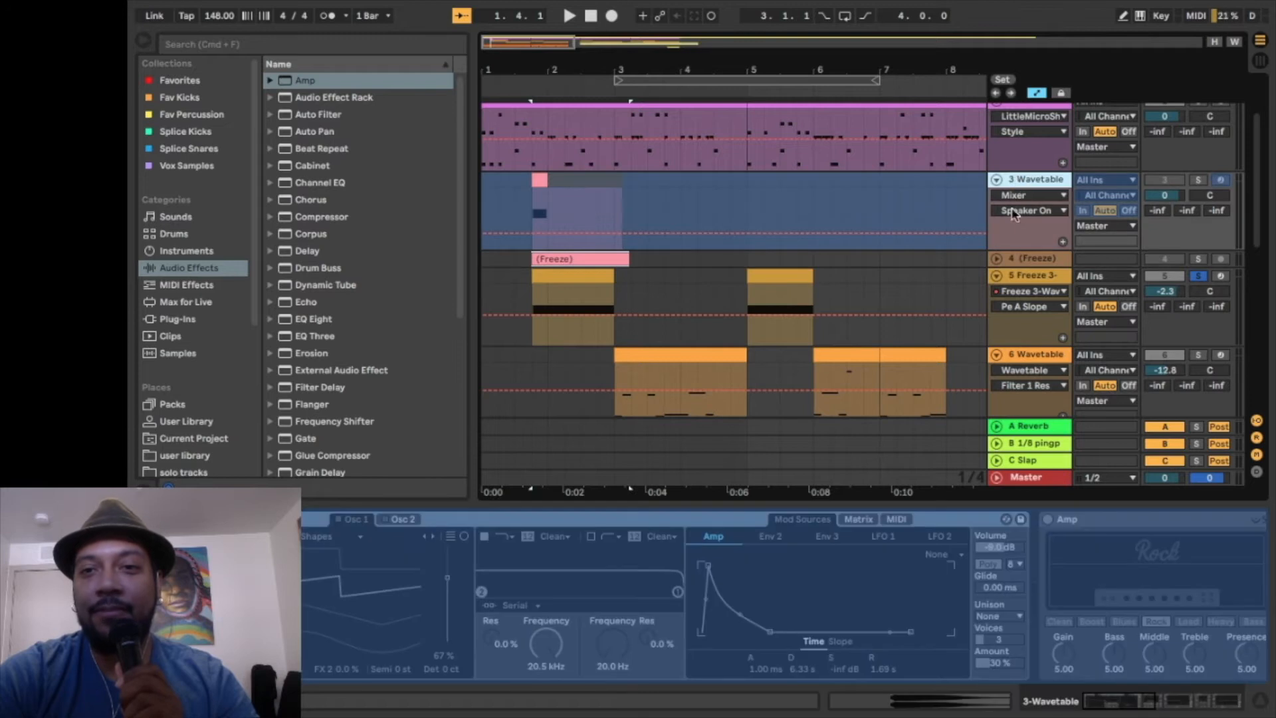
left_click(997, 180)
Examine the pitch envelope in the Freeze 3-Wavetable track's Simpler controls and play the clips at bar 5 and 1.4.1.
left_click(609, 221)
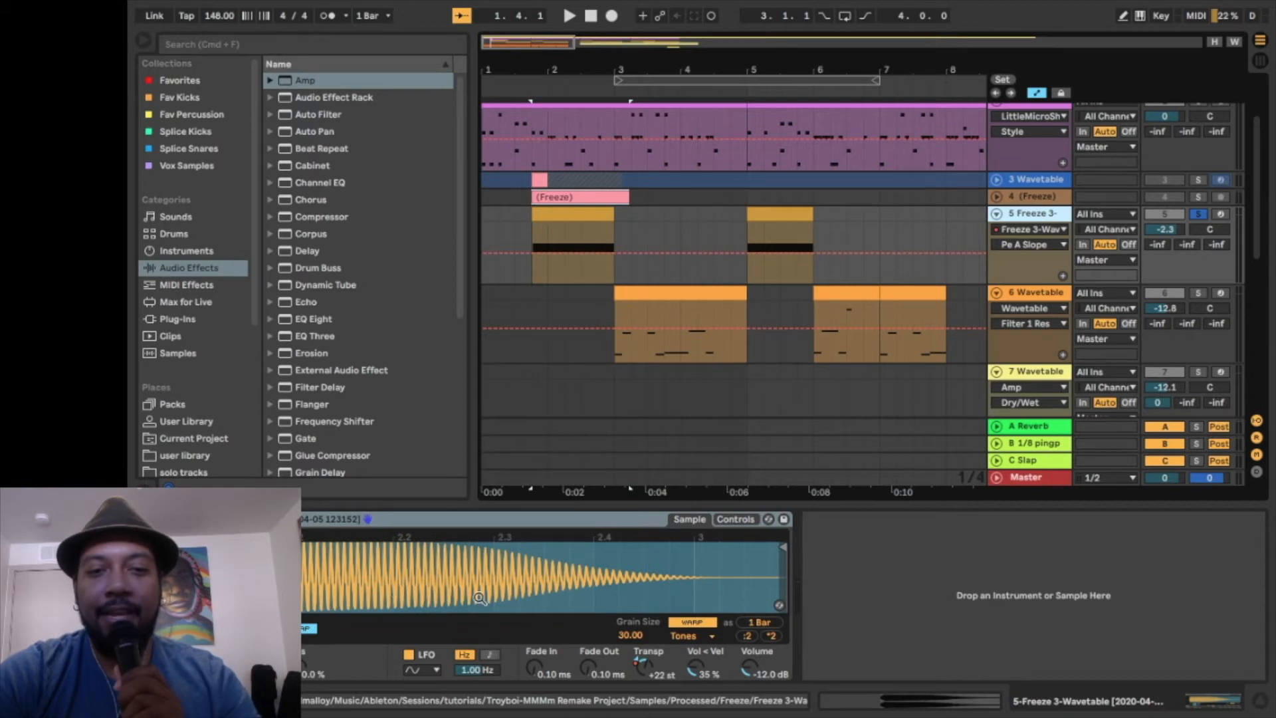
left_click(736, 519)
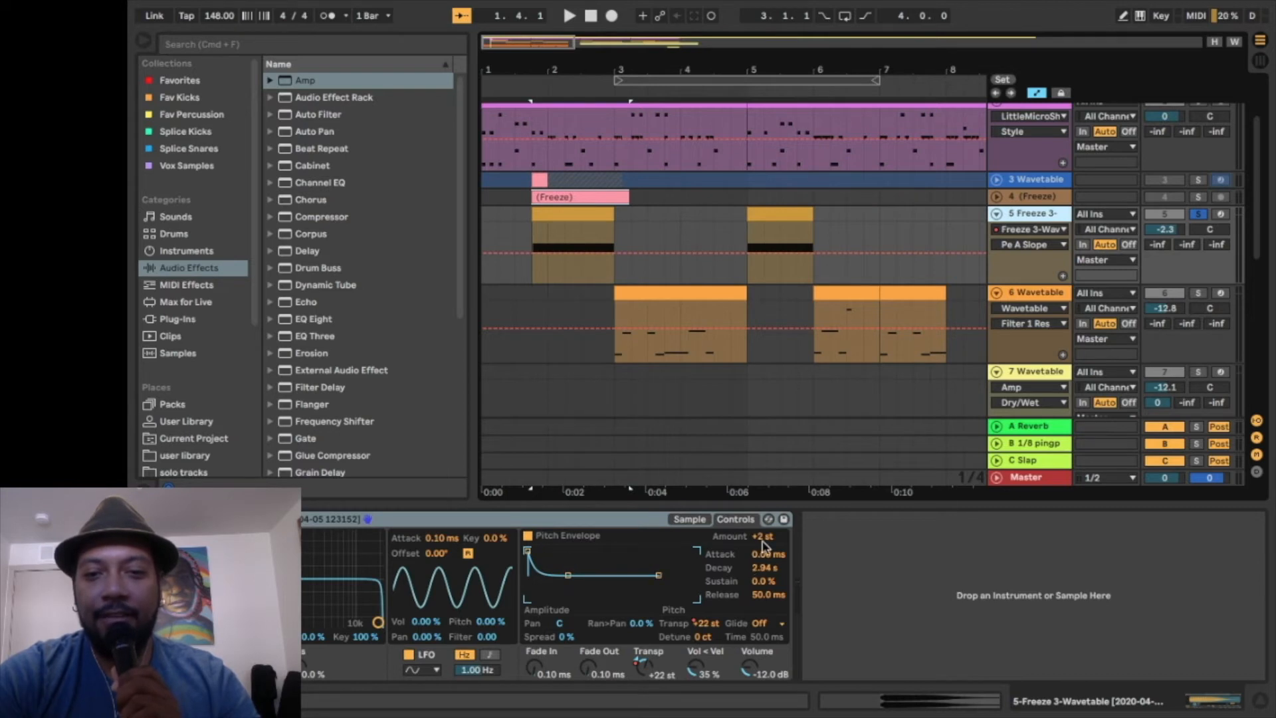
left_click(786, 213)
key("space")
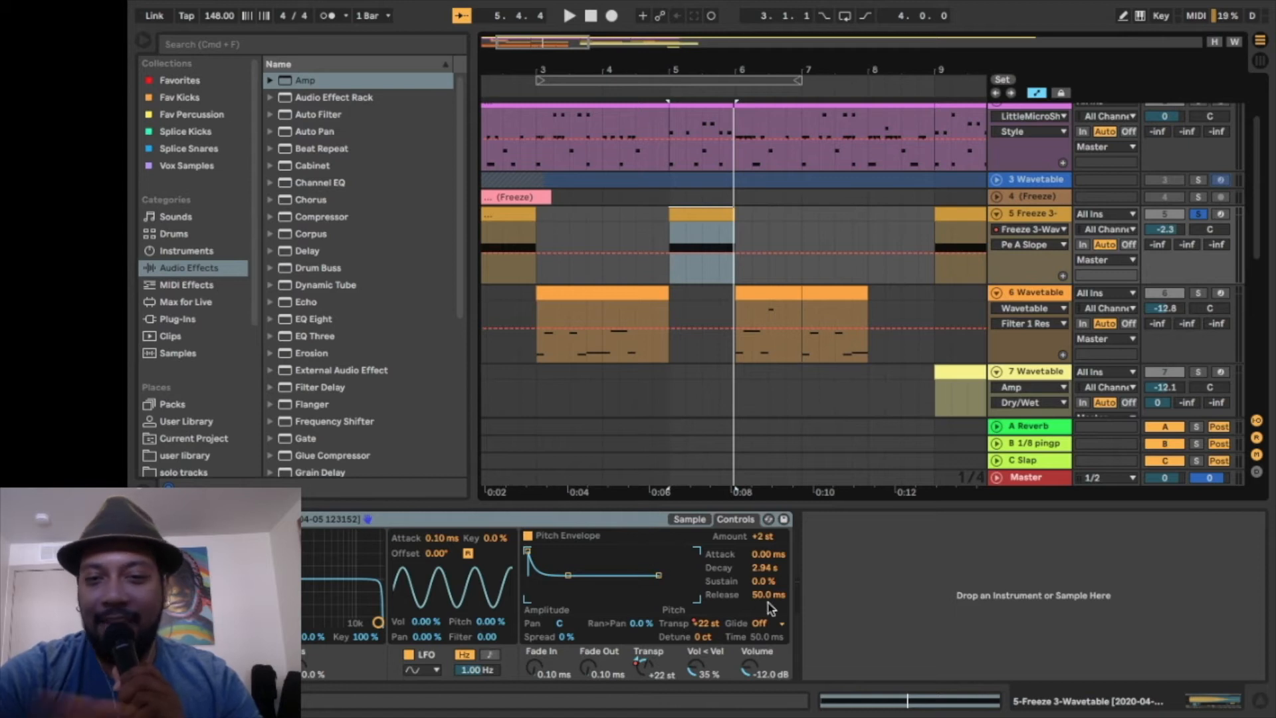
left_click(515, 212)
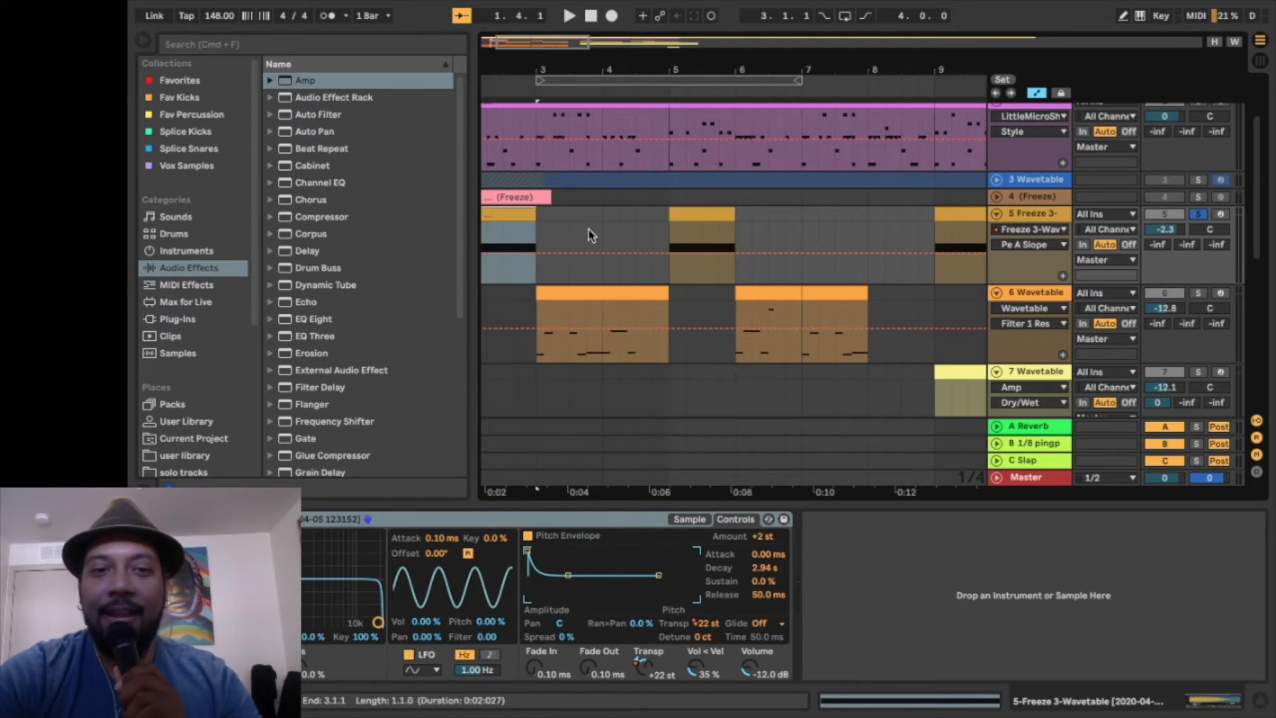
key("space")
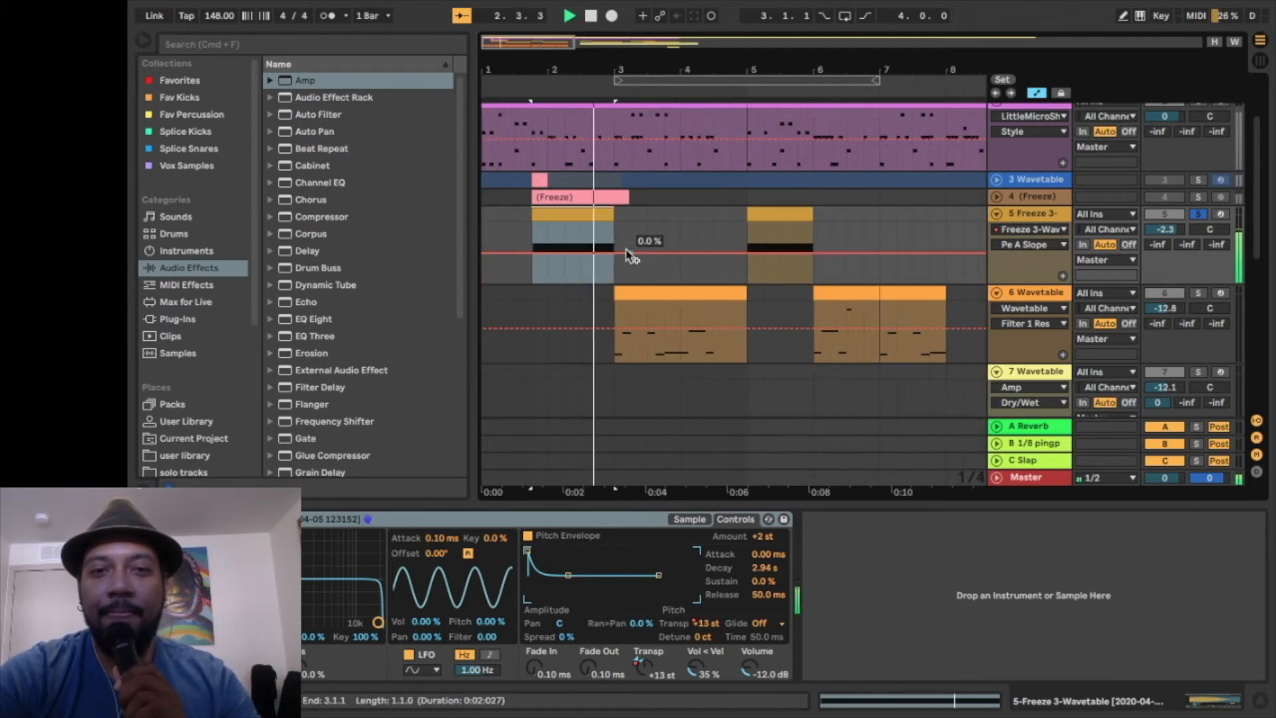
key("space")
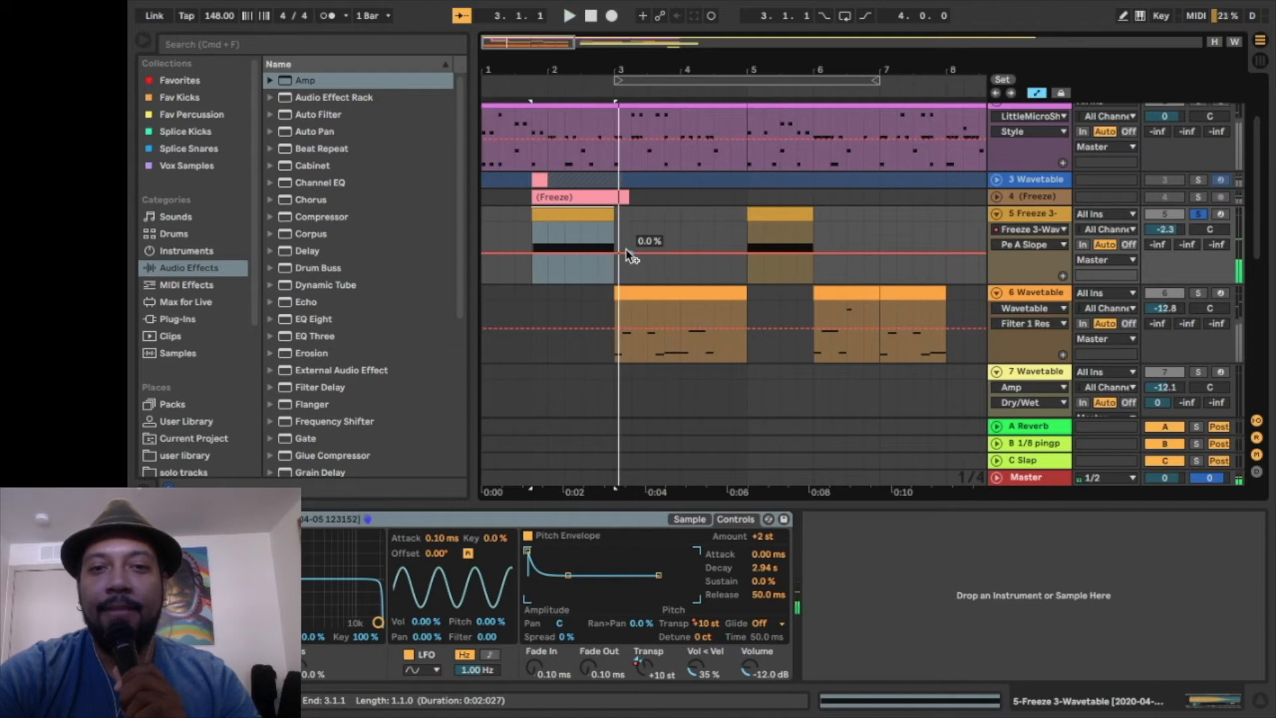
left_click(1032, 216)
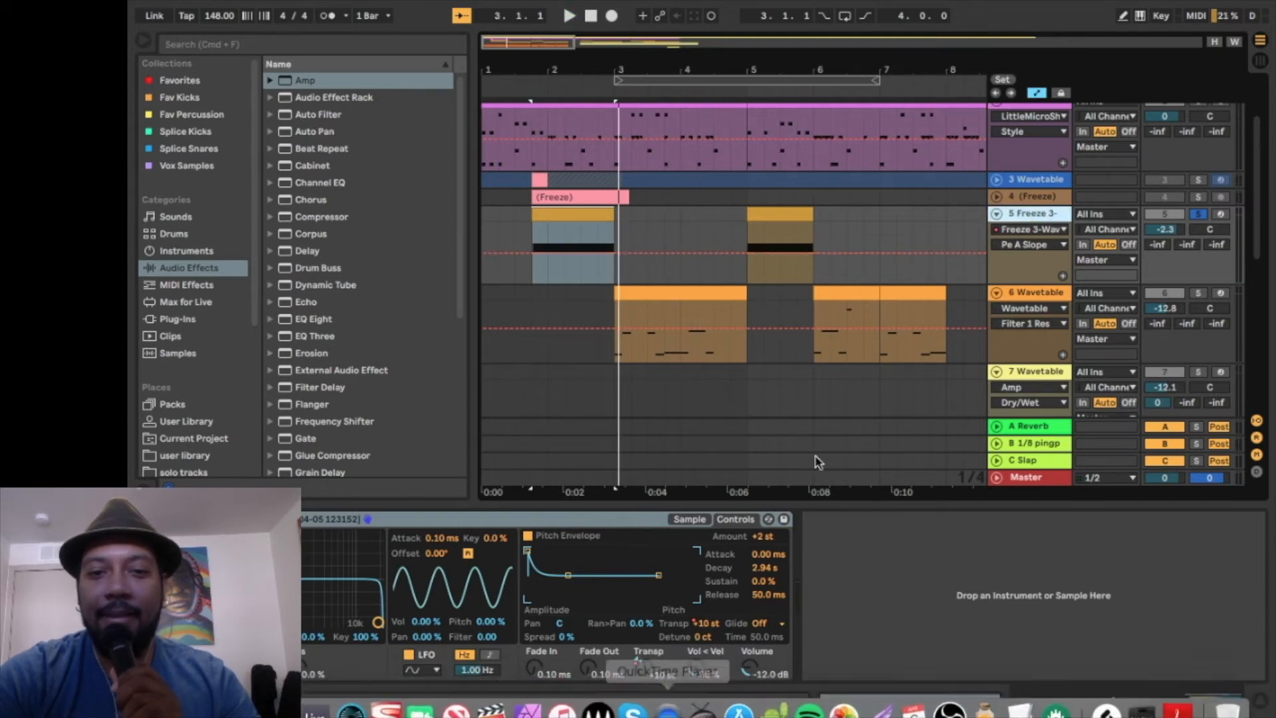
Show the Transpose automation on the 5 Freeze 3-Wavetable track and play its first clip to hear the pitch movement.
key("space")
key("space")
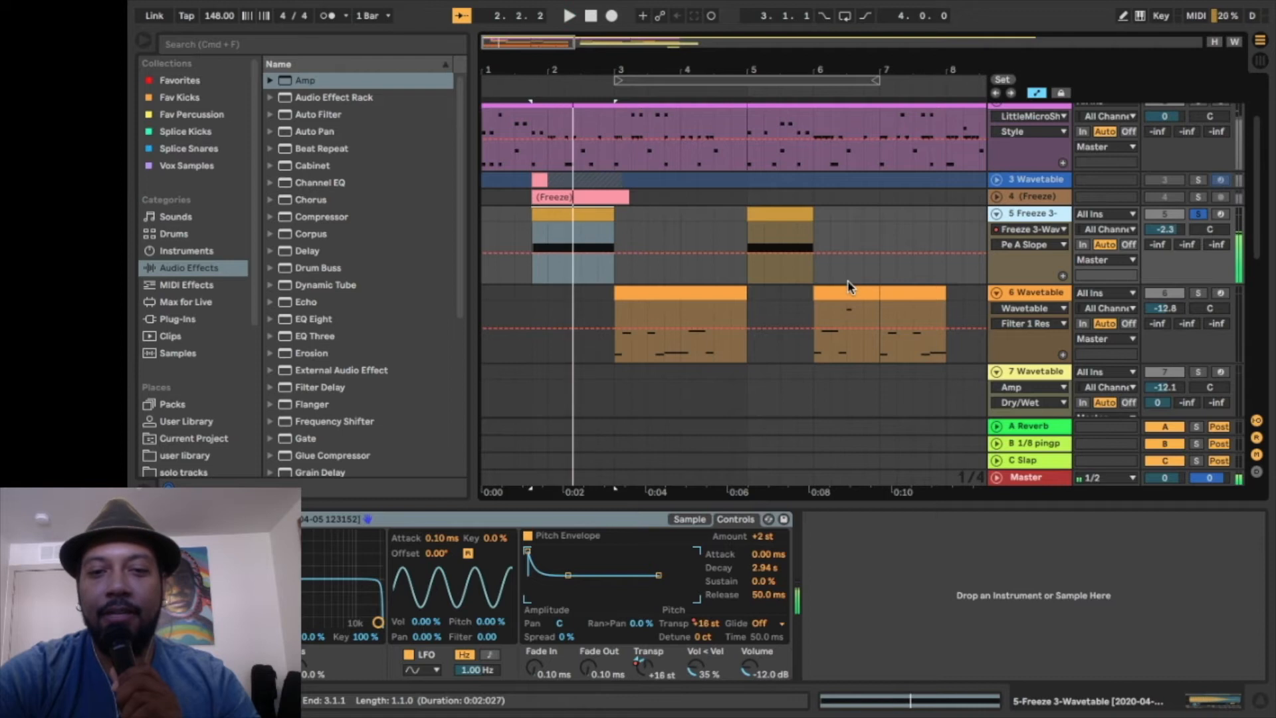
left_click(642, 668)
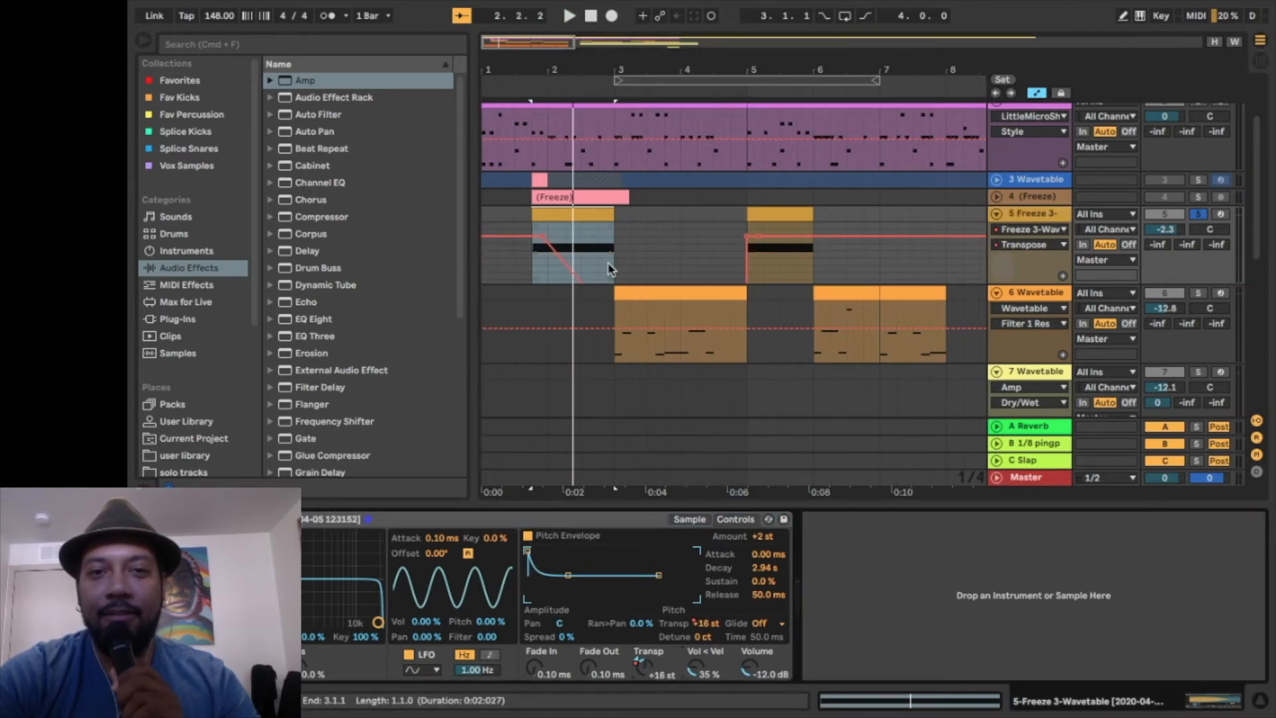
mouse_move(608, 264)
left_mouse_down()
mouse_move(585, 263)
mouse_move(599, 268)
left_mouse_up()
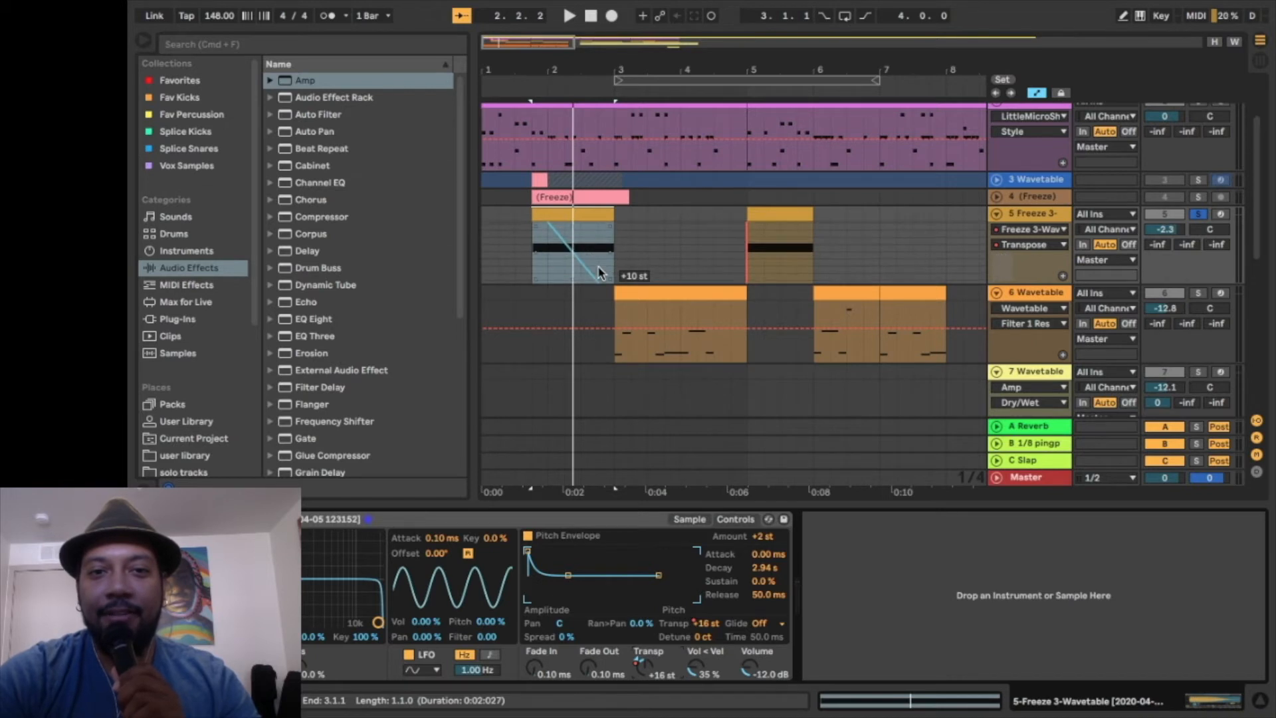
key("space")
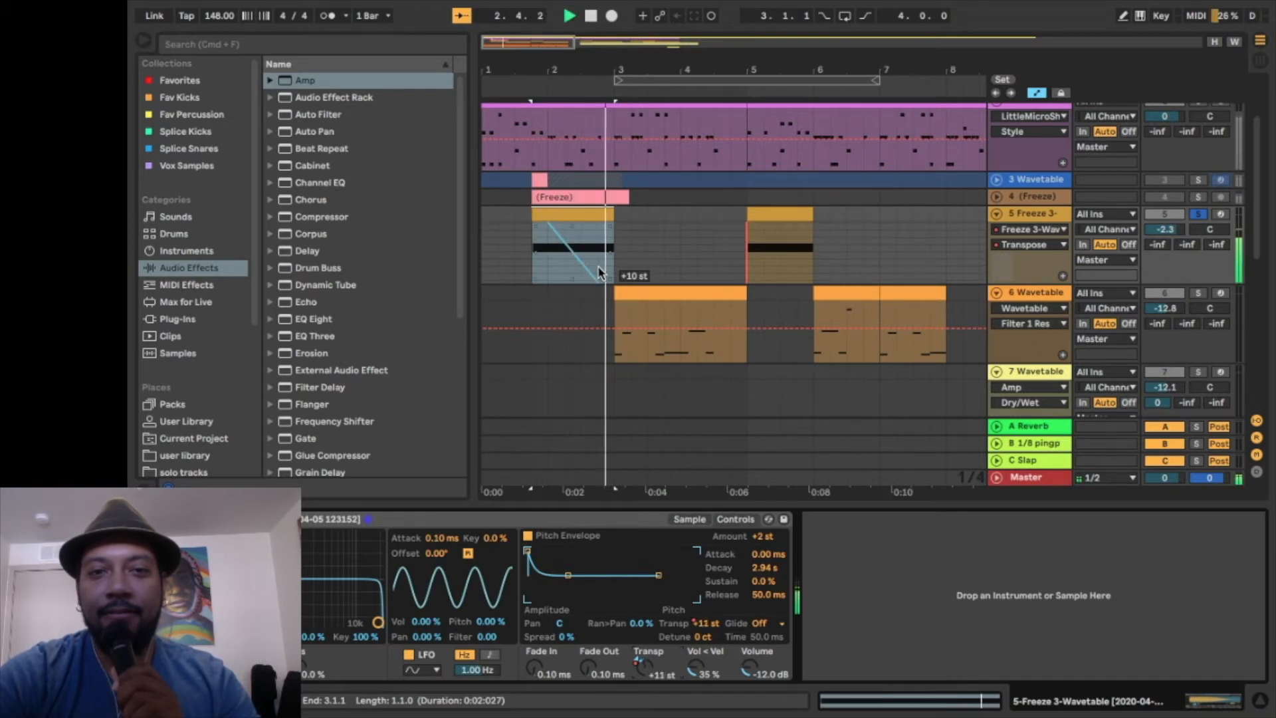
key("space")
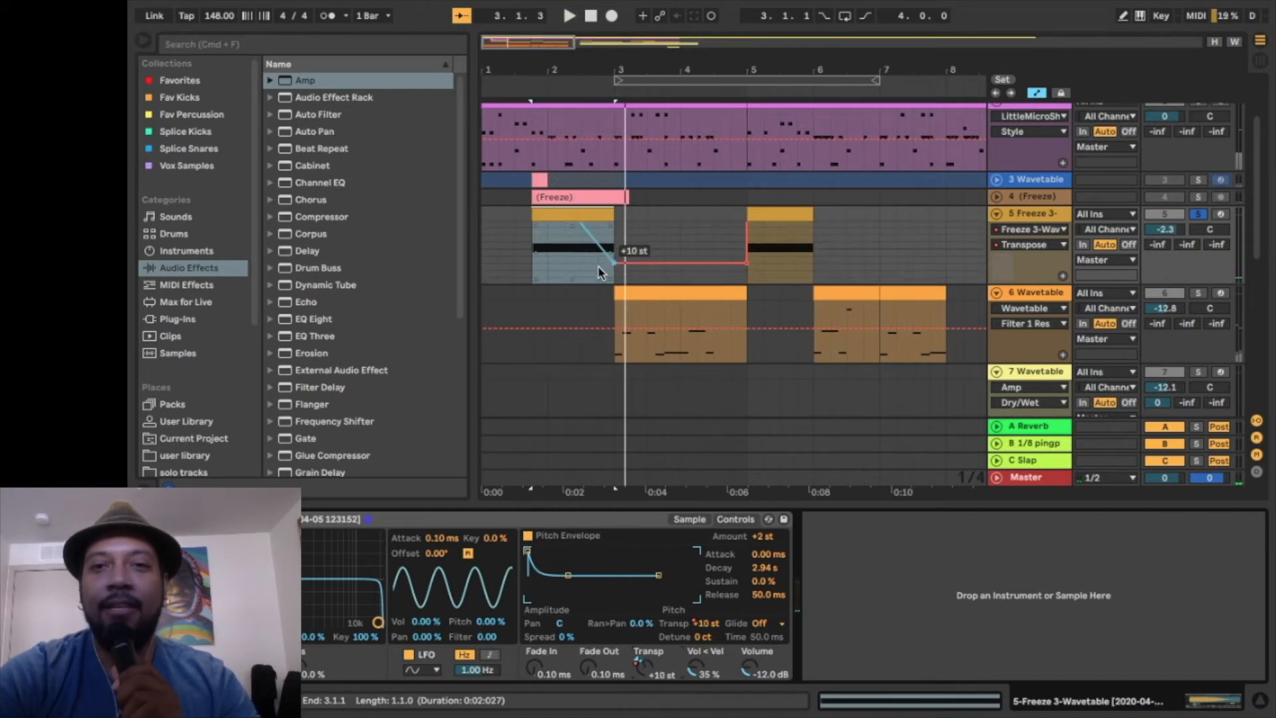
key("super+z")
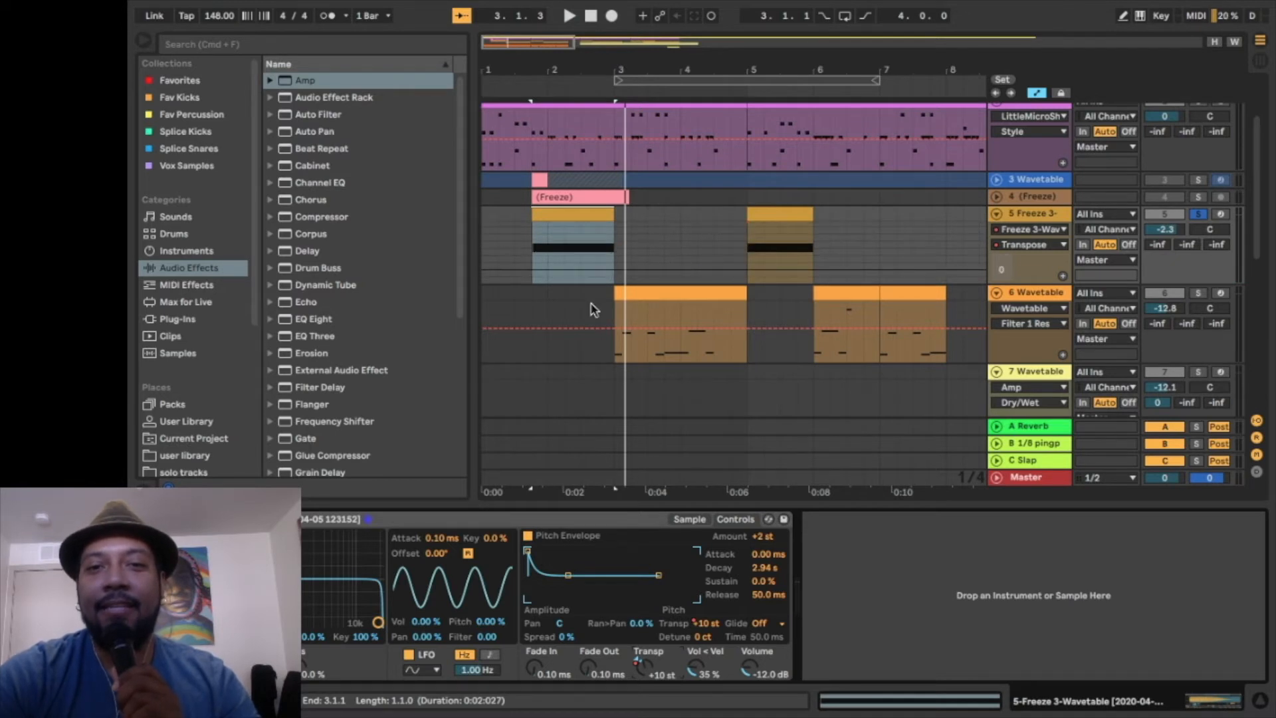
Solo the 6 Wavetable track alongside the Freeze track, play into its clip at bar 3 and show its devices.
scroll(594, 309, "down", 3)
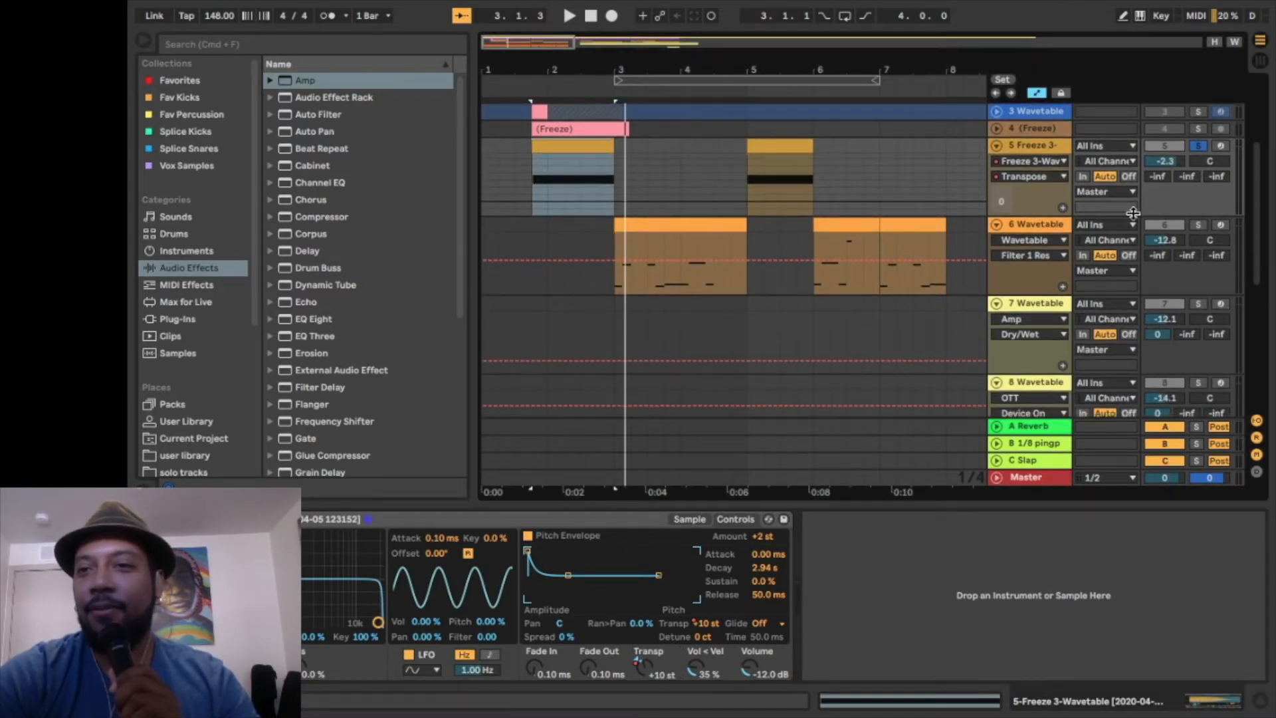
left_click(1198, 225)
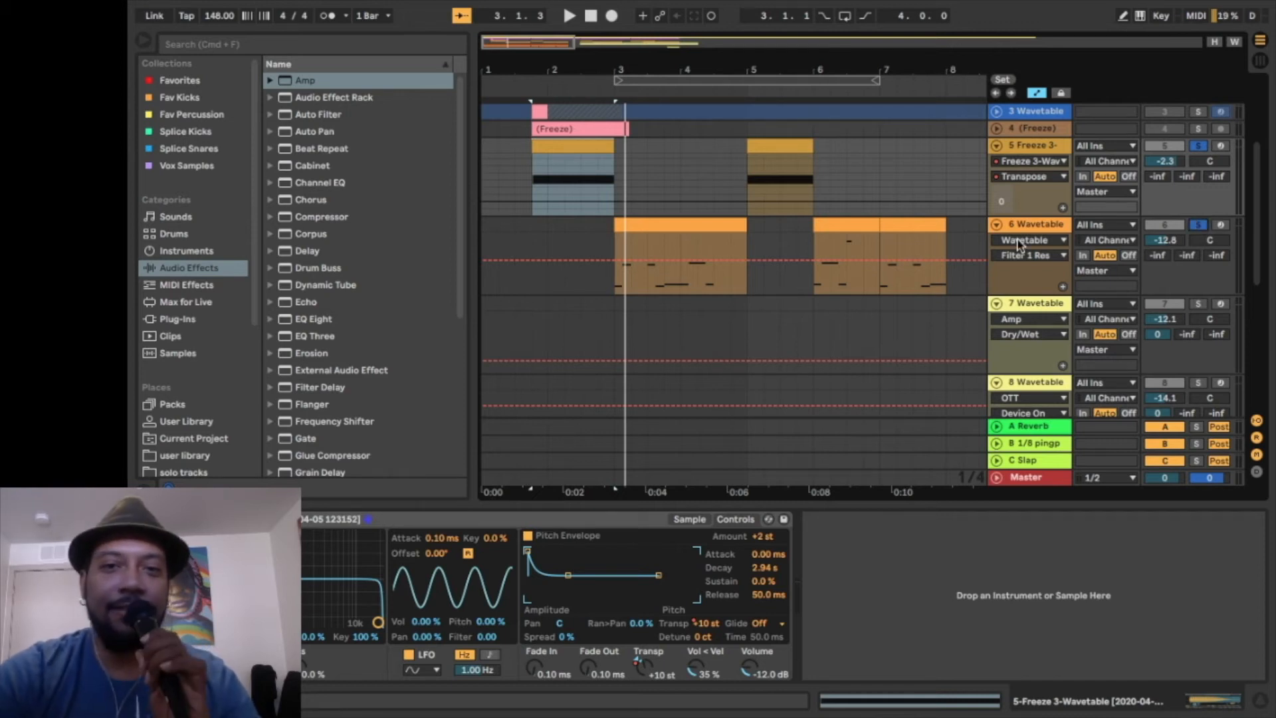
key("space")
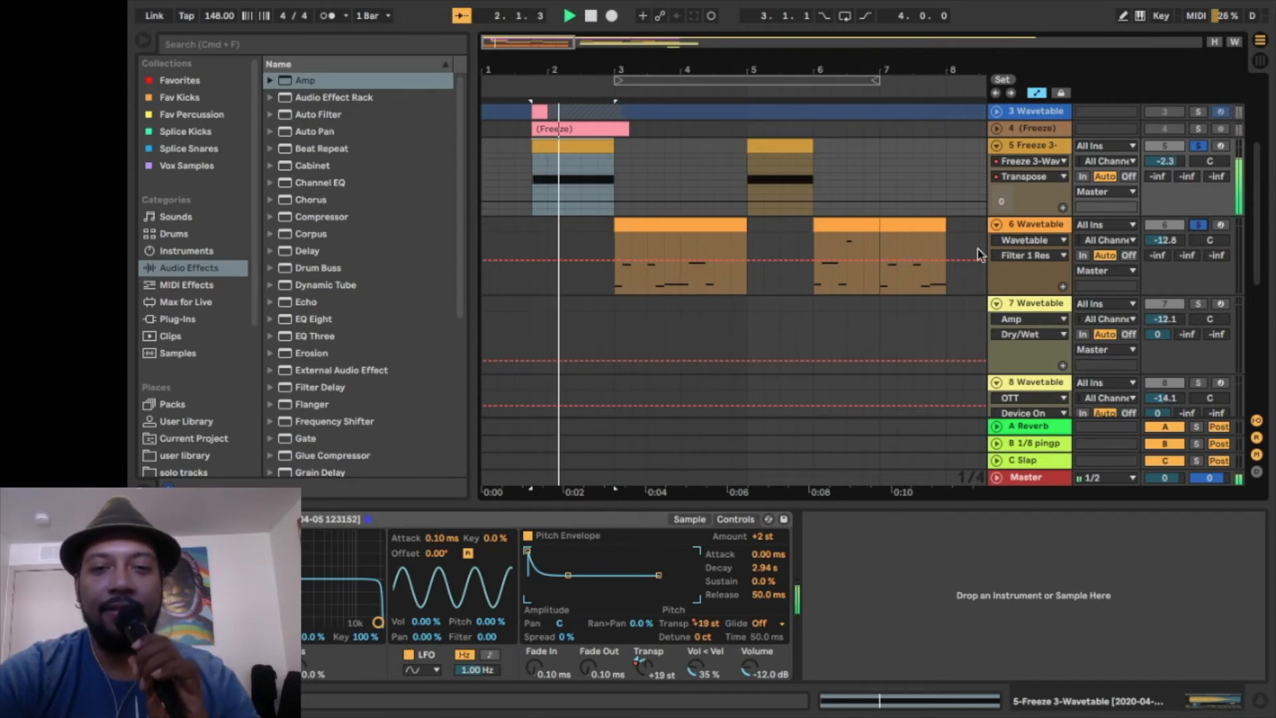
left_click(1034, 228)
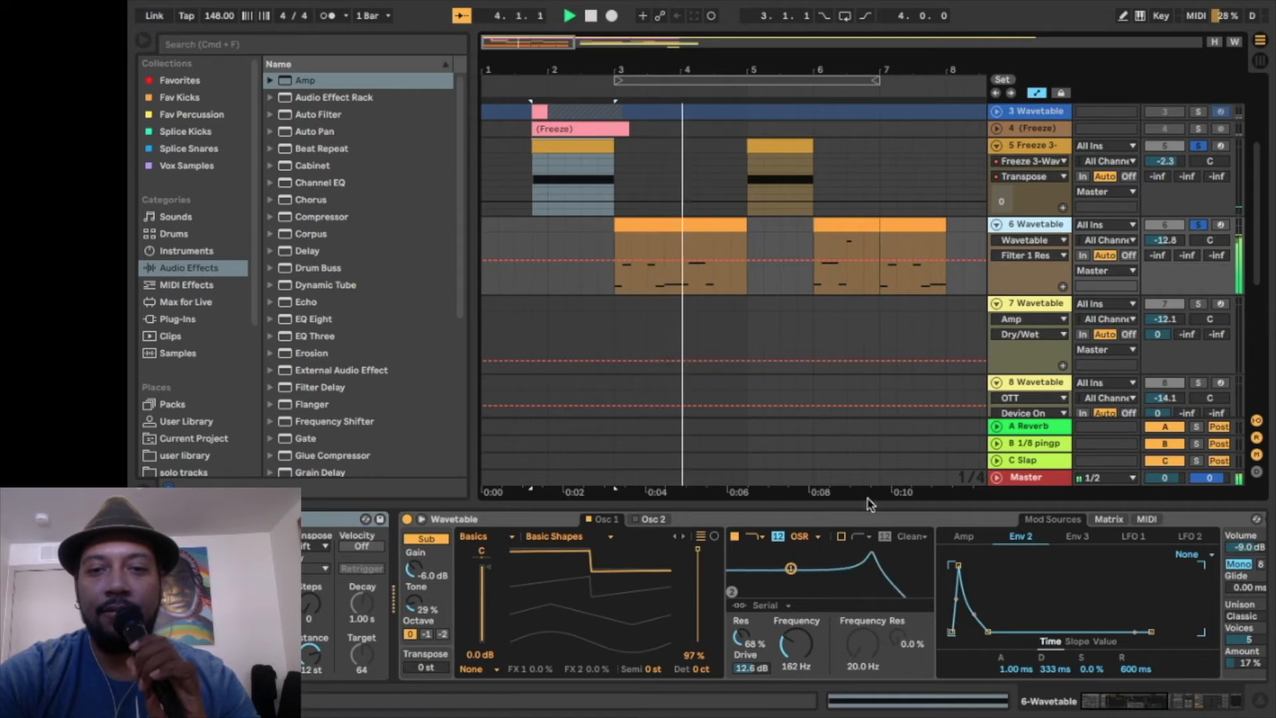
key("space")
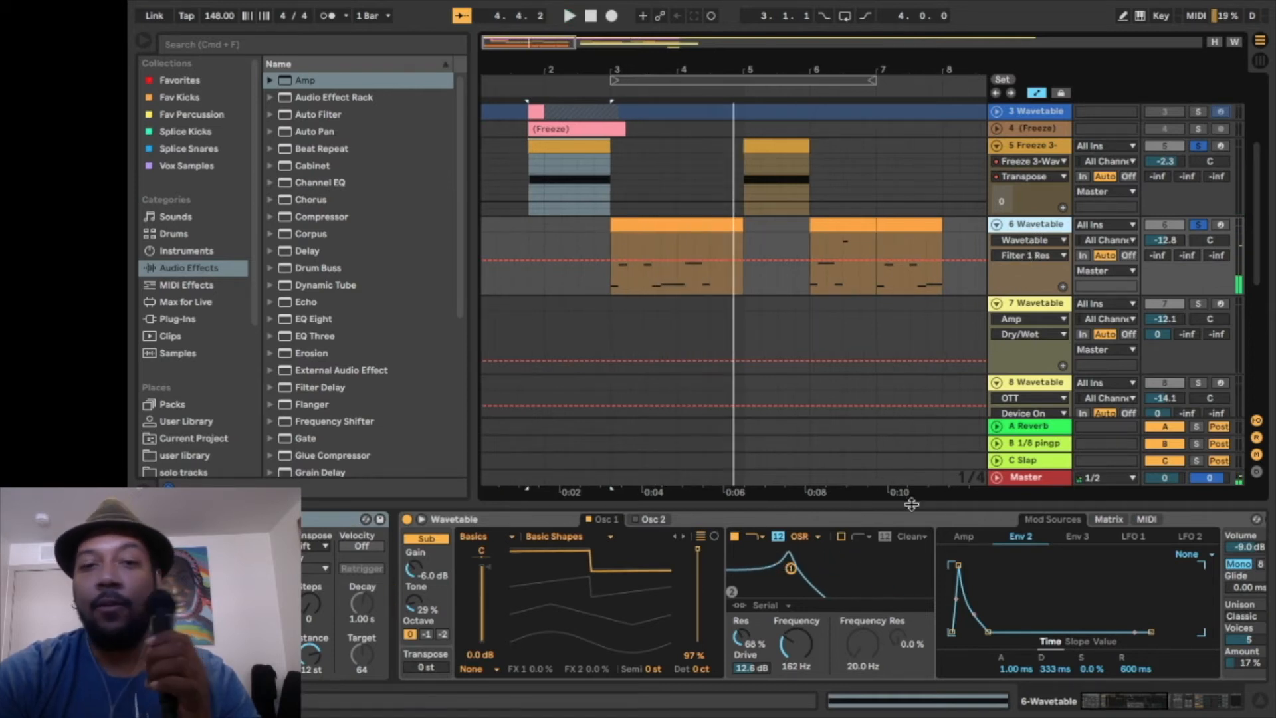
Inspect the 6 Wavetable track's device chain: Env 2, the modulation matrix, Pedal, Overdrive and OTT.
scroll(888, 638, "right", 3)
scroll(889, 638, "right", 8)
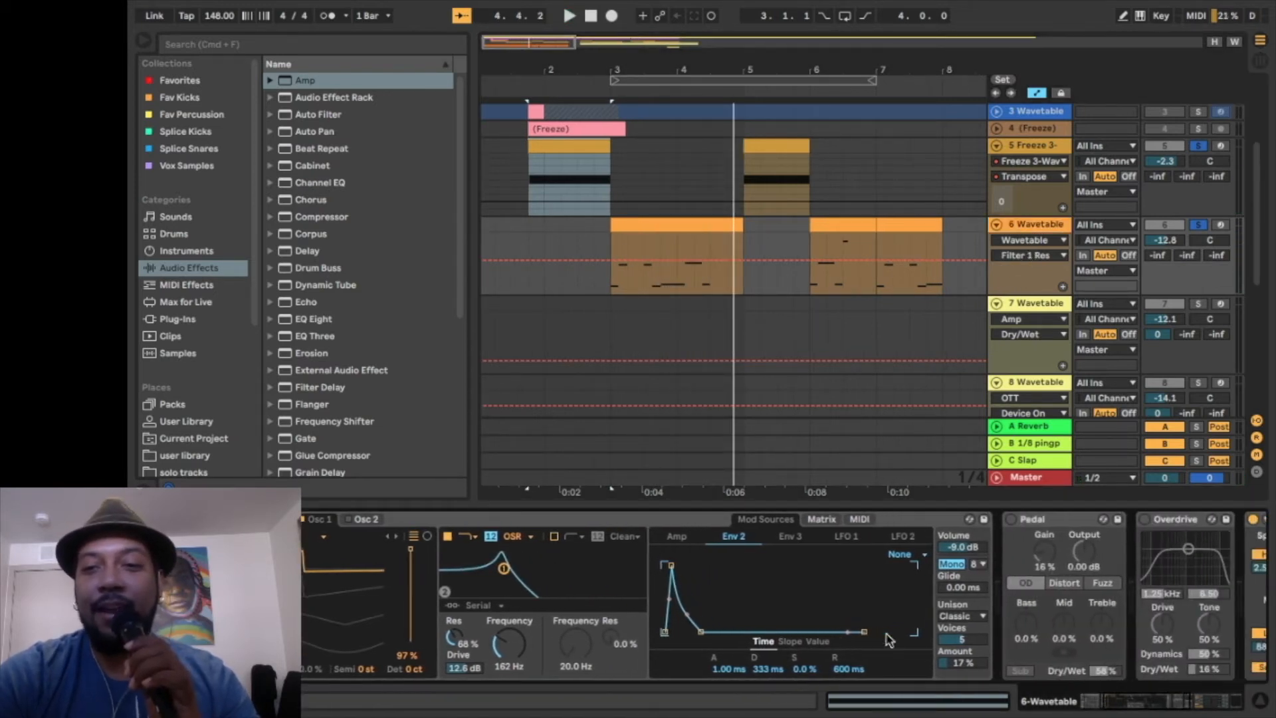
scroll(889, 638, "left", 8)
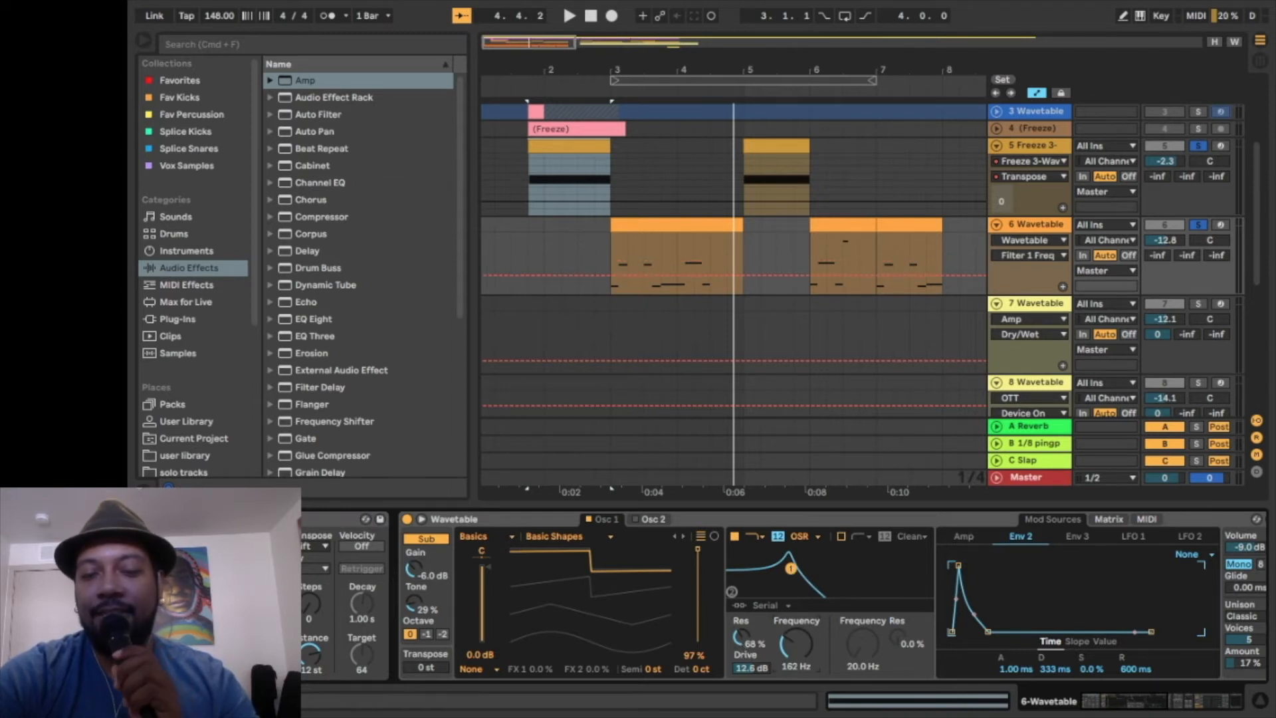
left_click(1109, 519)
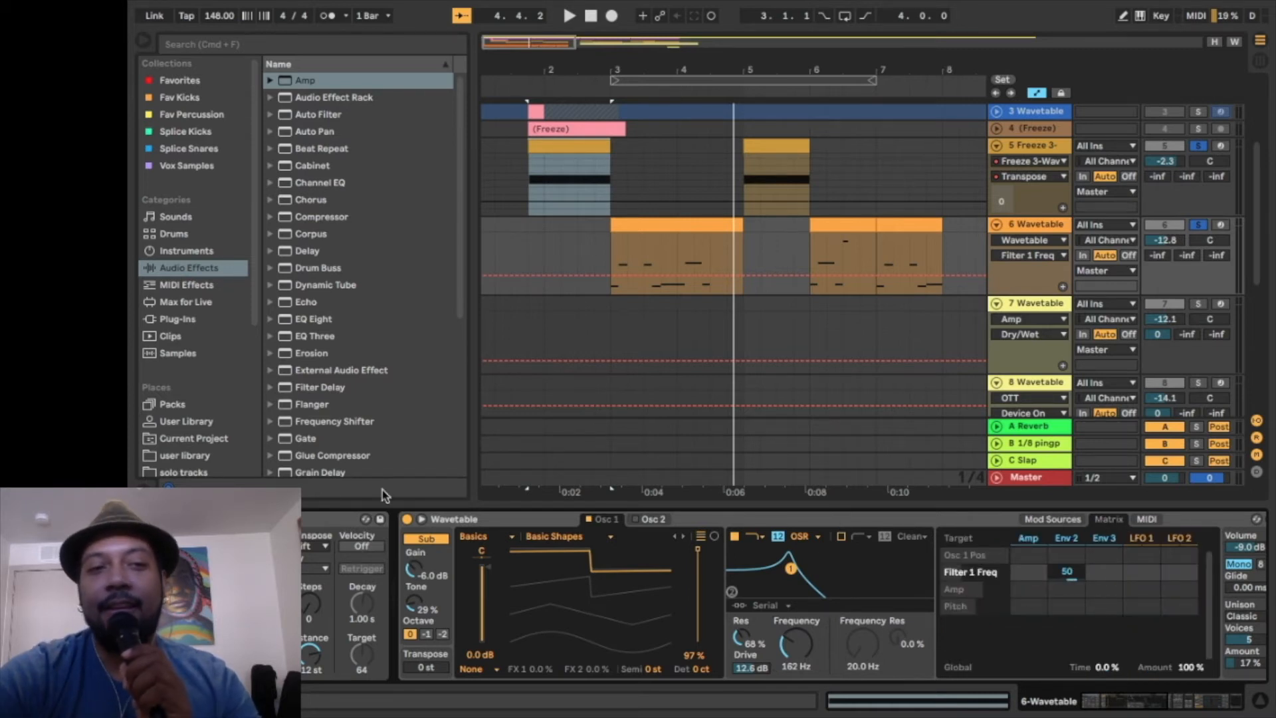
left_click(312, 519)
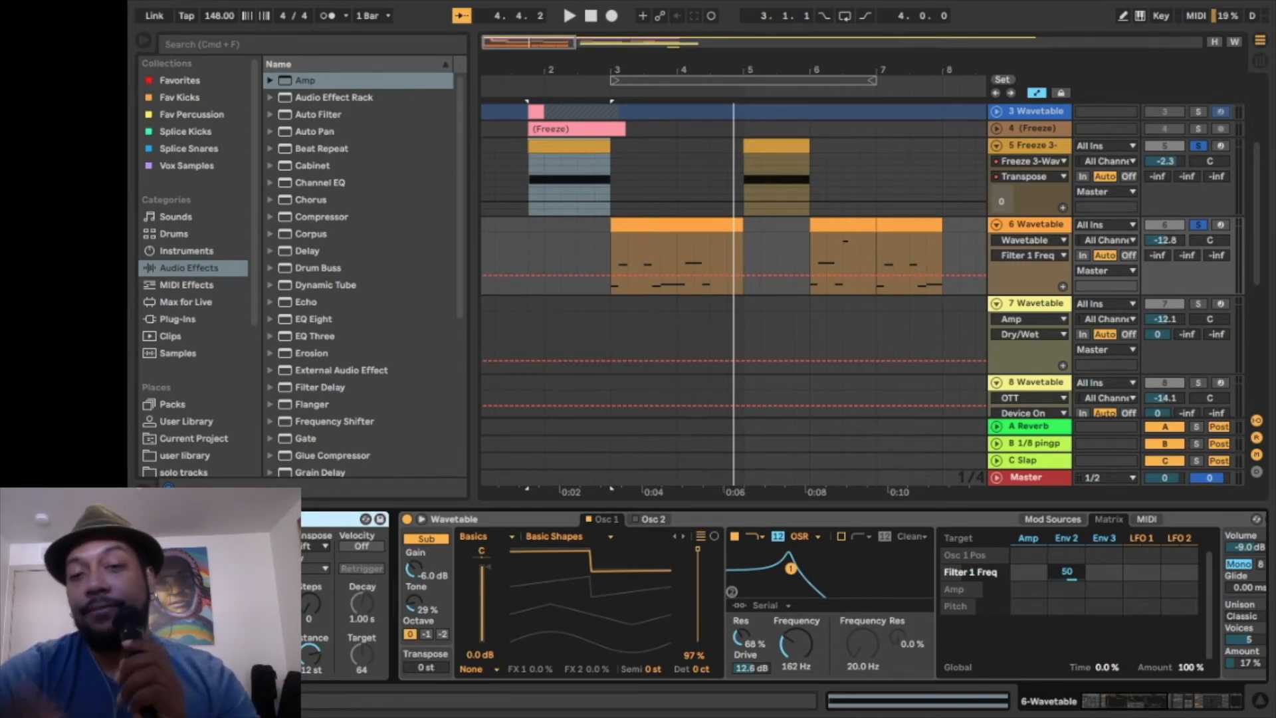
scroll(693, 565, "right", 10)
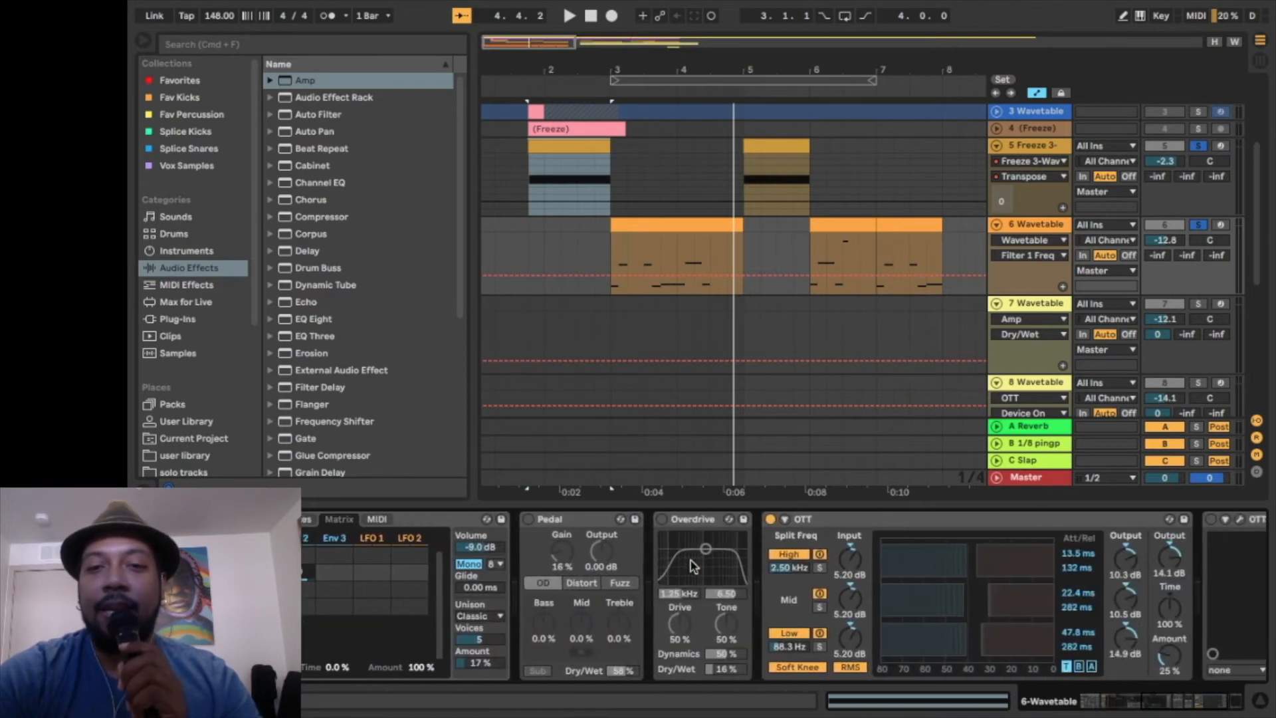
scroll(693, 565, "right", 5)
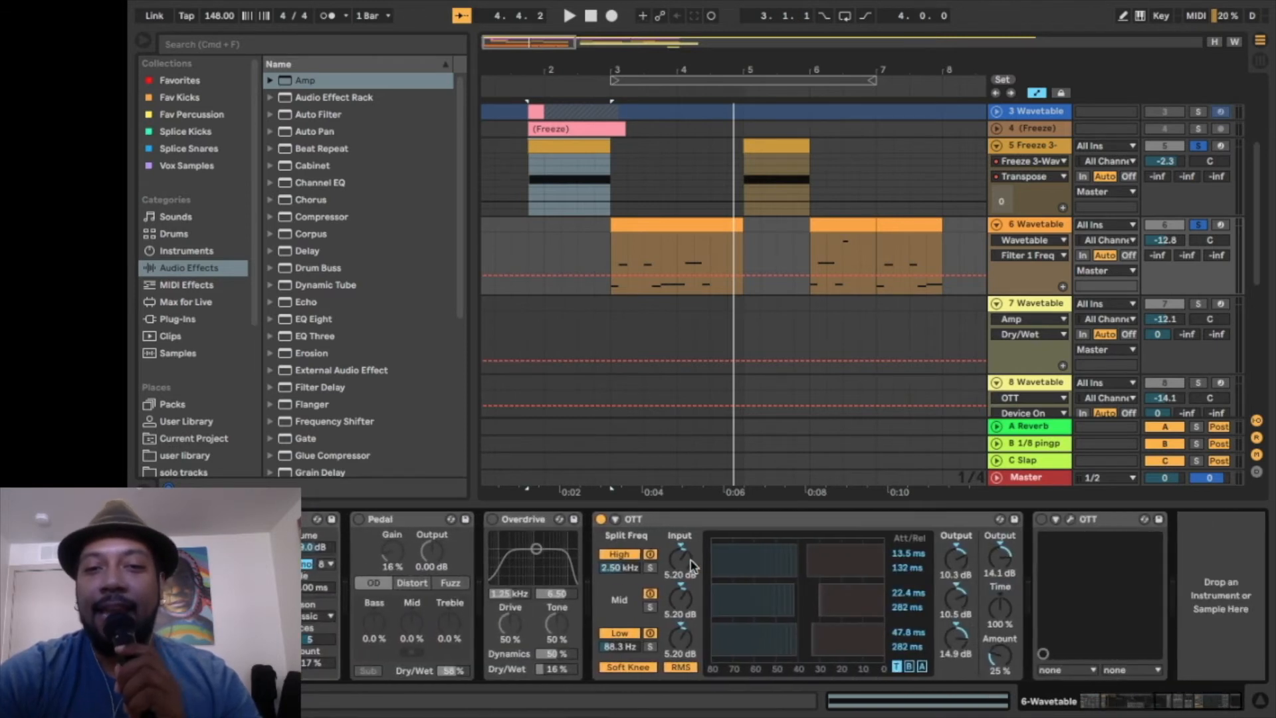
left_click(697, 520)
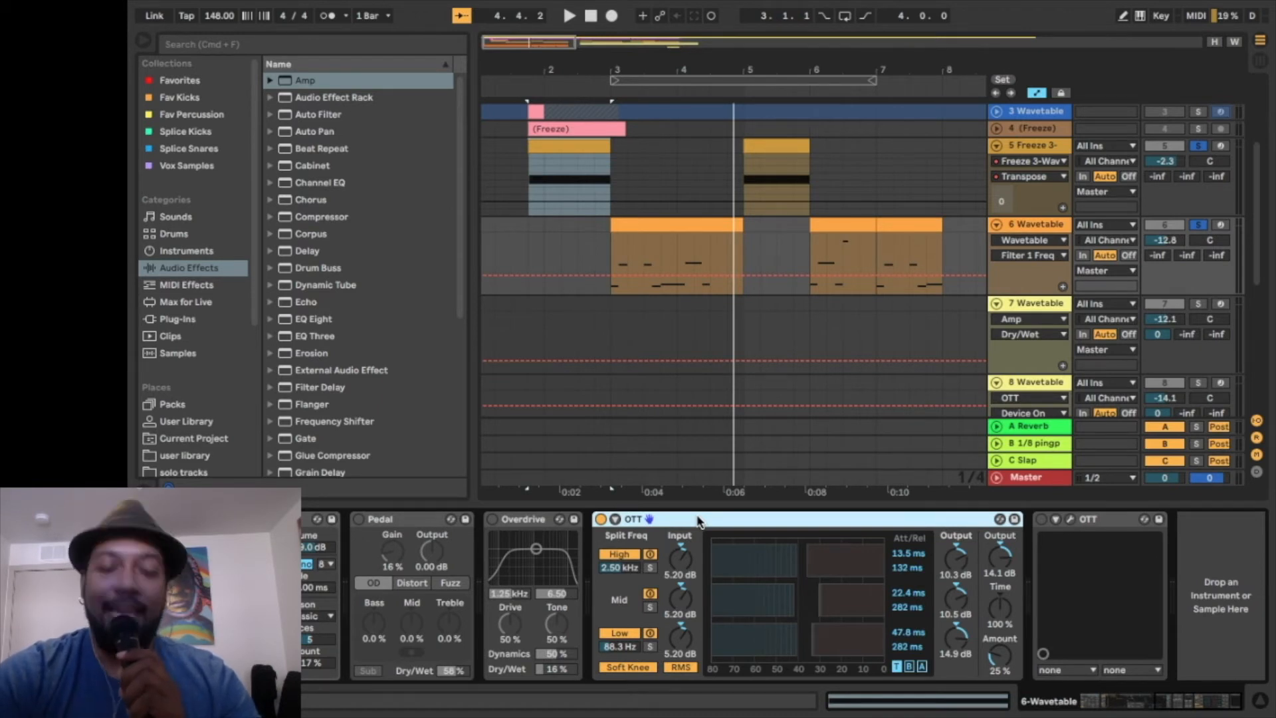
Play the 6 Wavetable track from its clip at bar 3 while viewing its Wavetable oscillator, filter and matrix settings.
left_click(676, 224)
key("space")
scroll(558, 618, "left", 5)
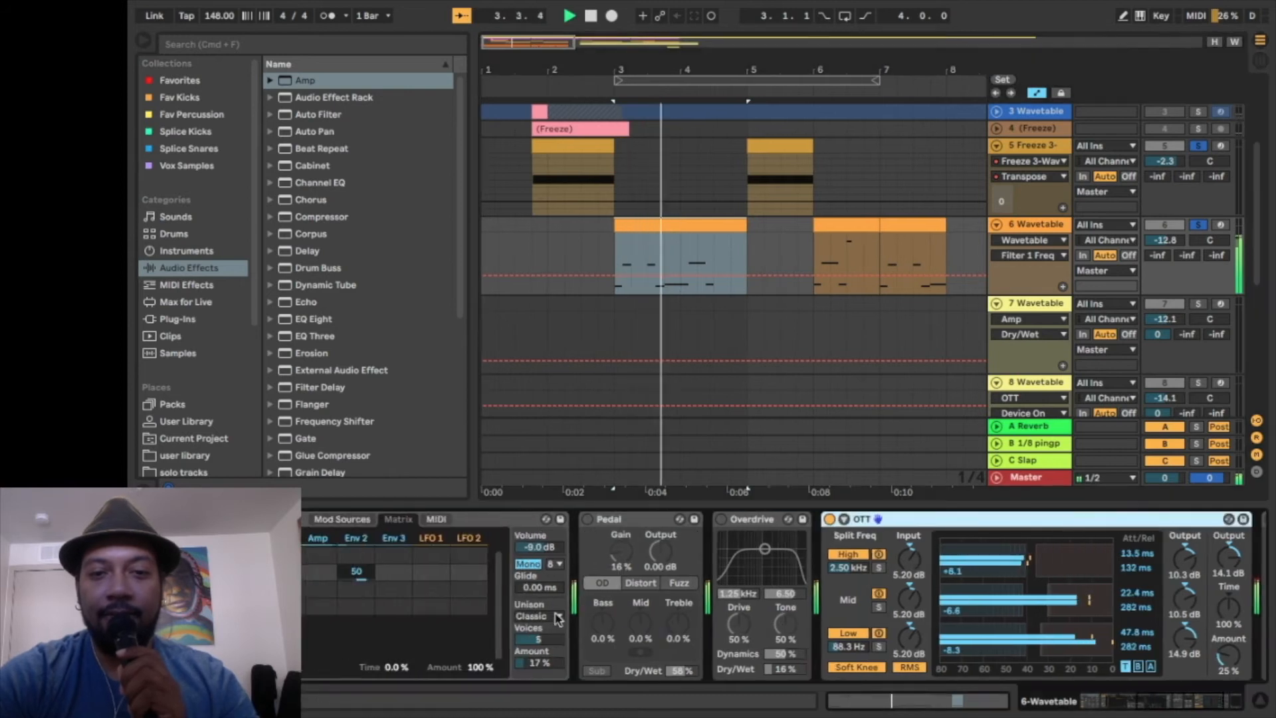
scroll(558, 618, "left", 2)
scroll(559, 618, "left", 6)
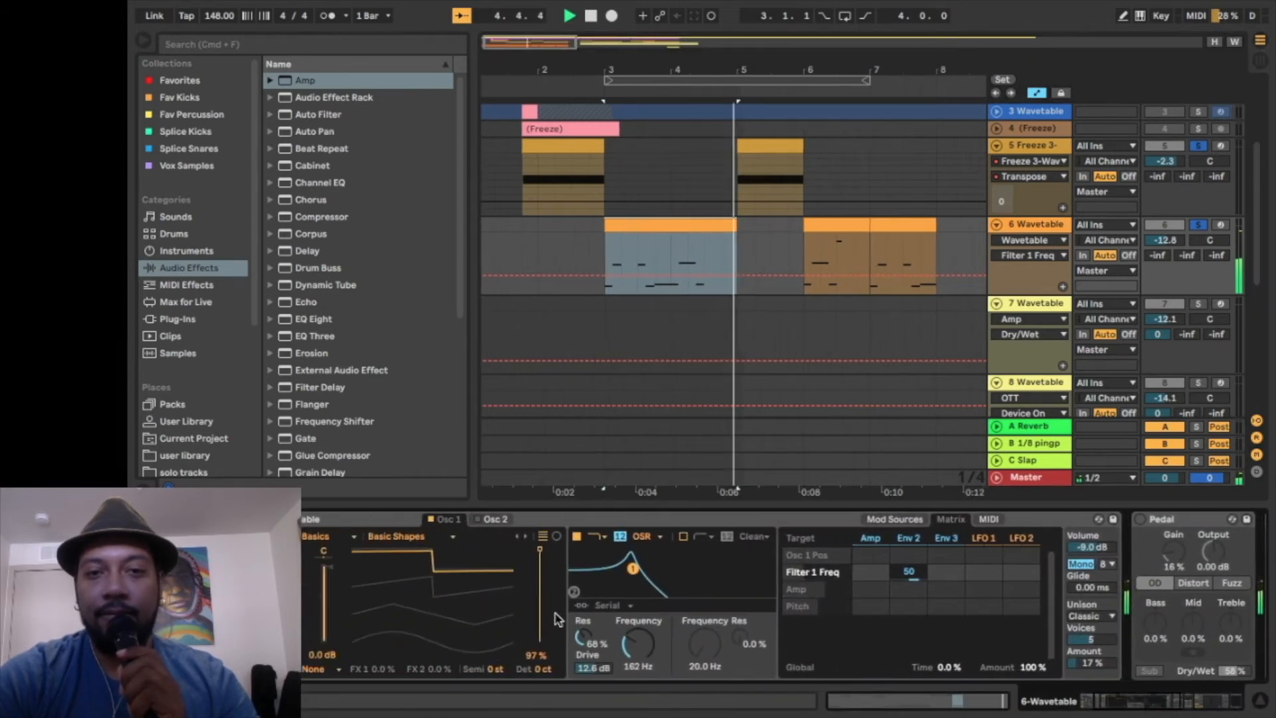
scroll(559, 618, "left", 2)
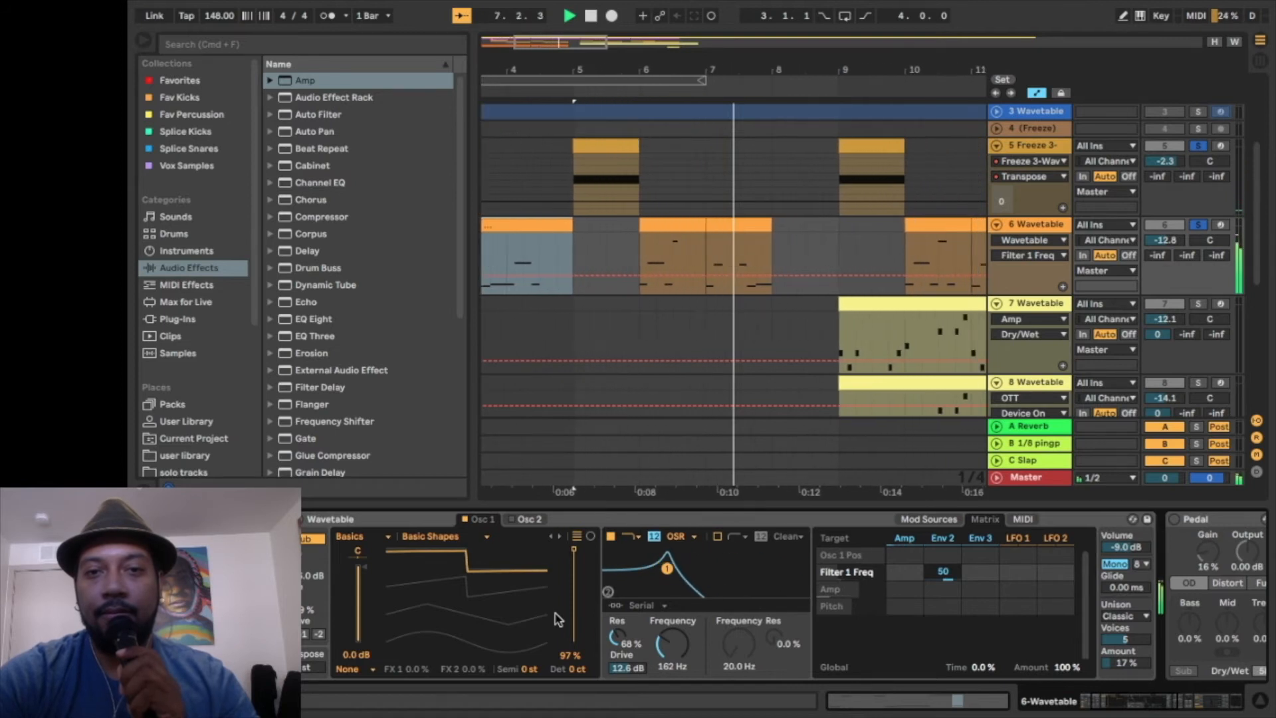
key("space")
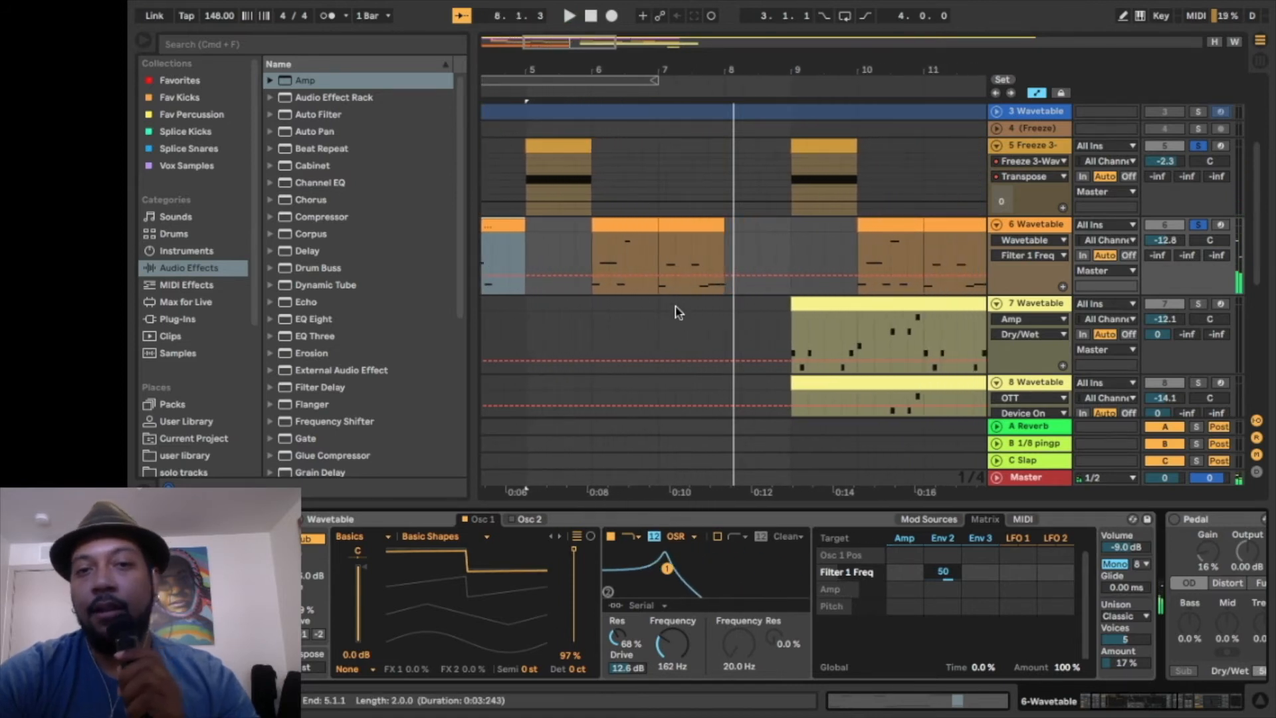
Locate the 9 Serum track, show its devices, solo it and play its part.
scroll(675, 310, "left", 8)
scroll(676, 310, "down", 5)
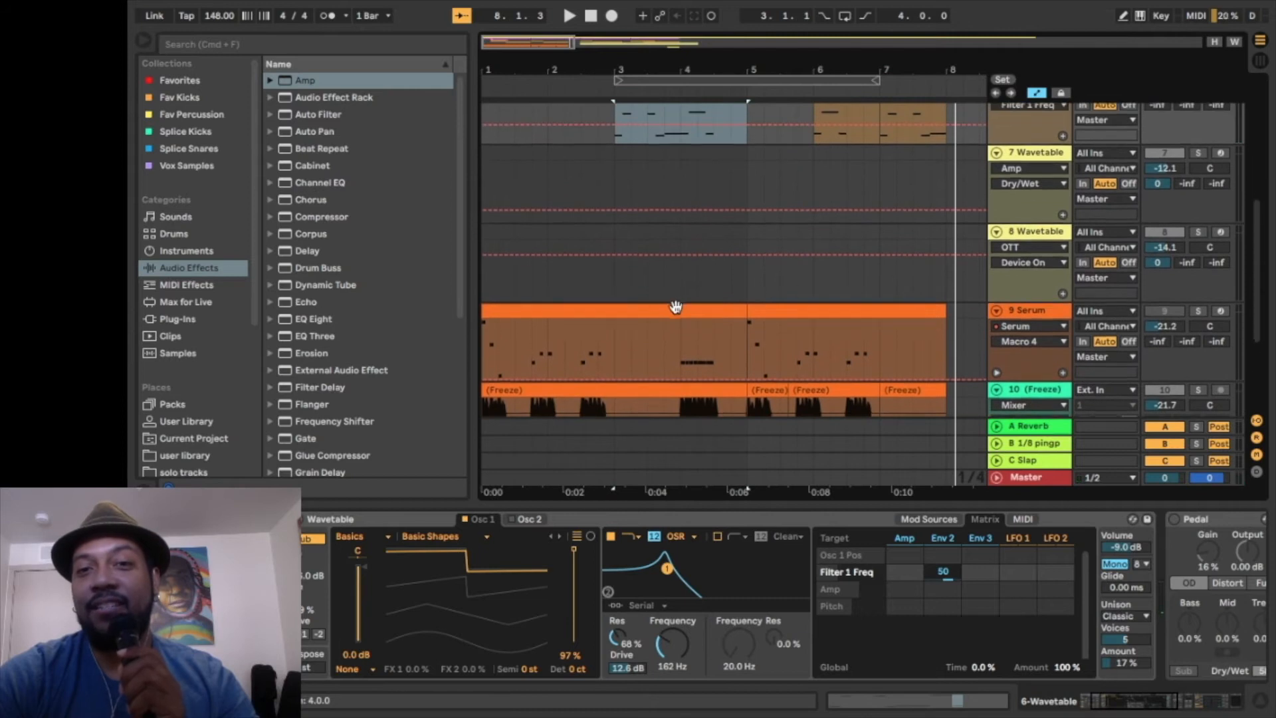
scroll(675, 309, "down", 2)
scroll(676, 311, "up", 3)
scroll(677, 311, "down", 9)
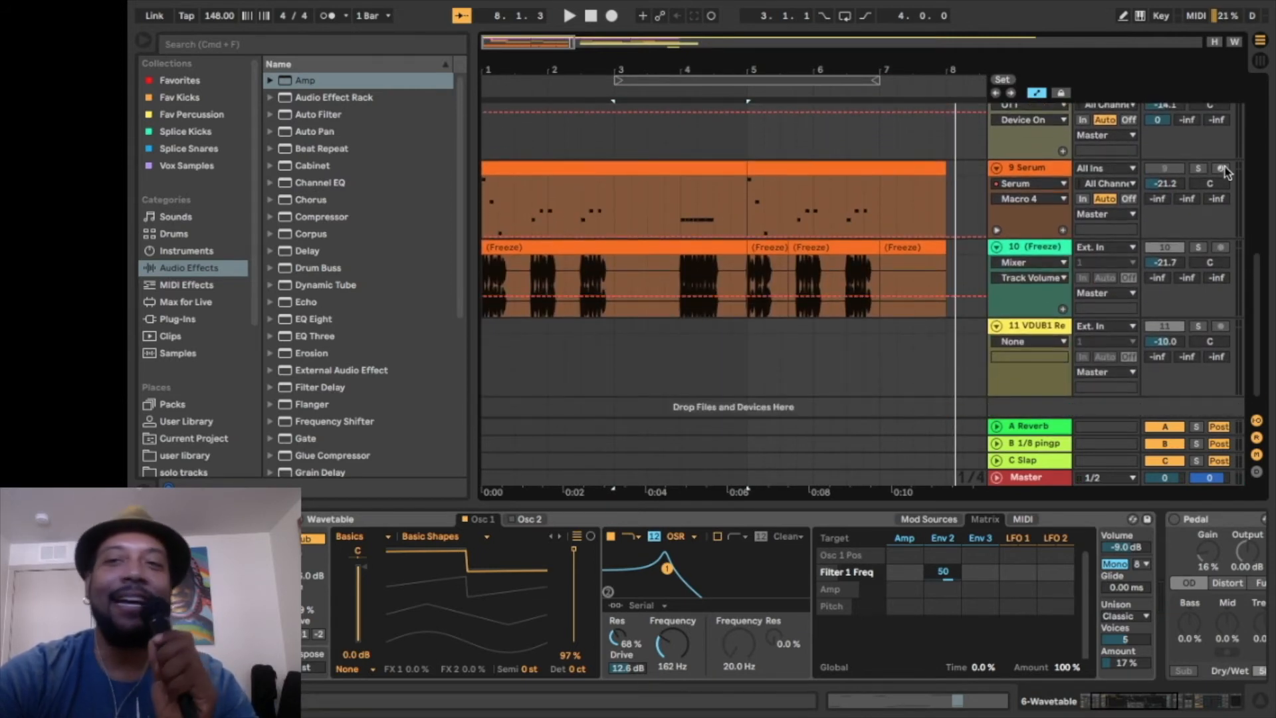
left_click(1029, 174)
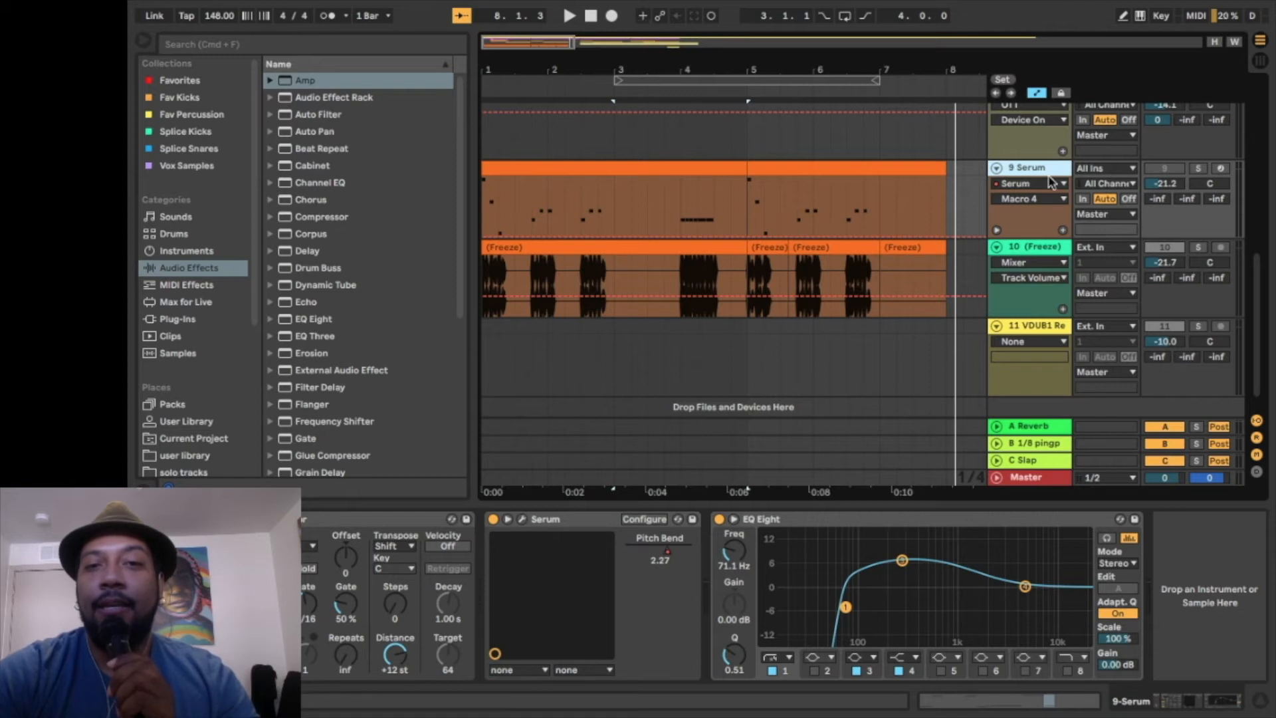
left_click(1198, 169)
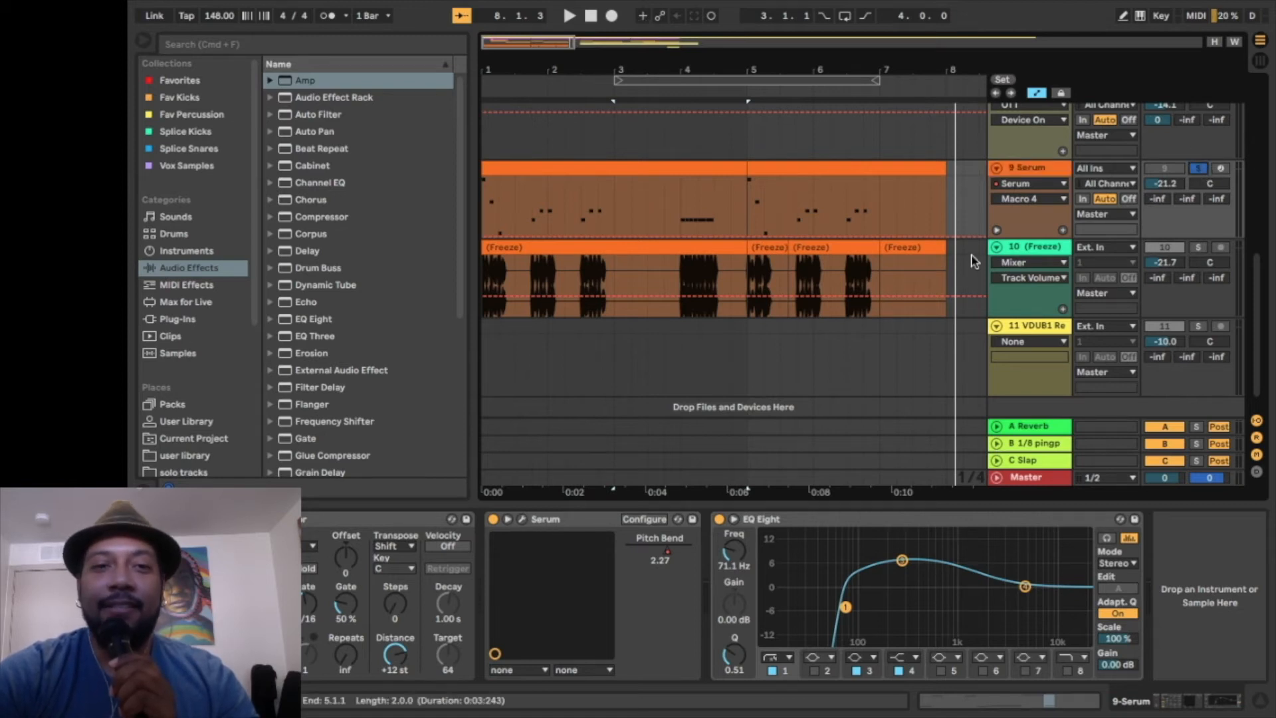
key("space")
Examine the Serum patch's Basic Shapes oscillators, filter cutoff modulators, modulation matrix, global settings and effects.
left_click(515, 185)
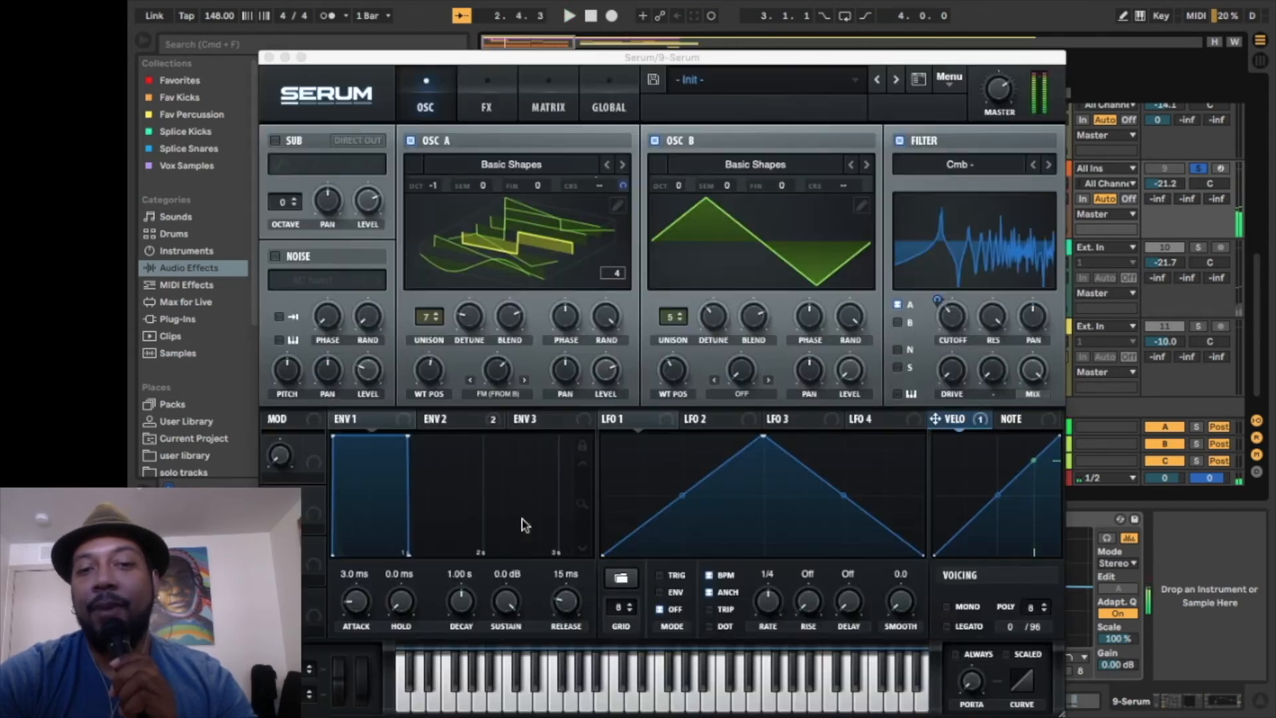
left_click(522, 519)
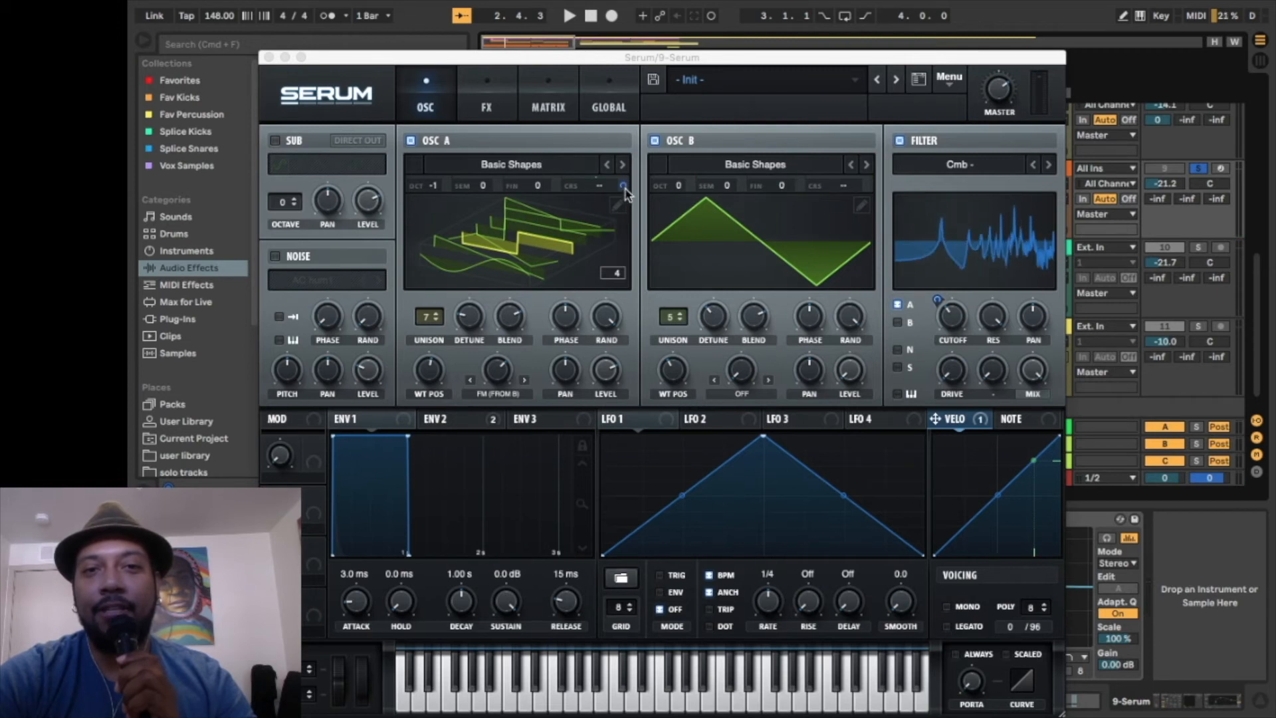
left_click(560, 234)
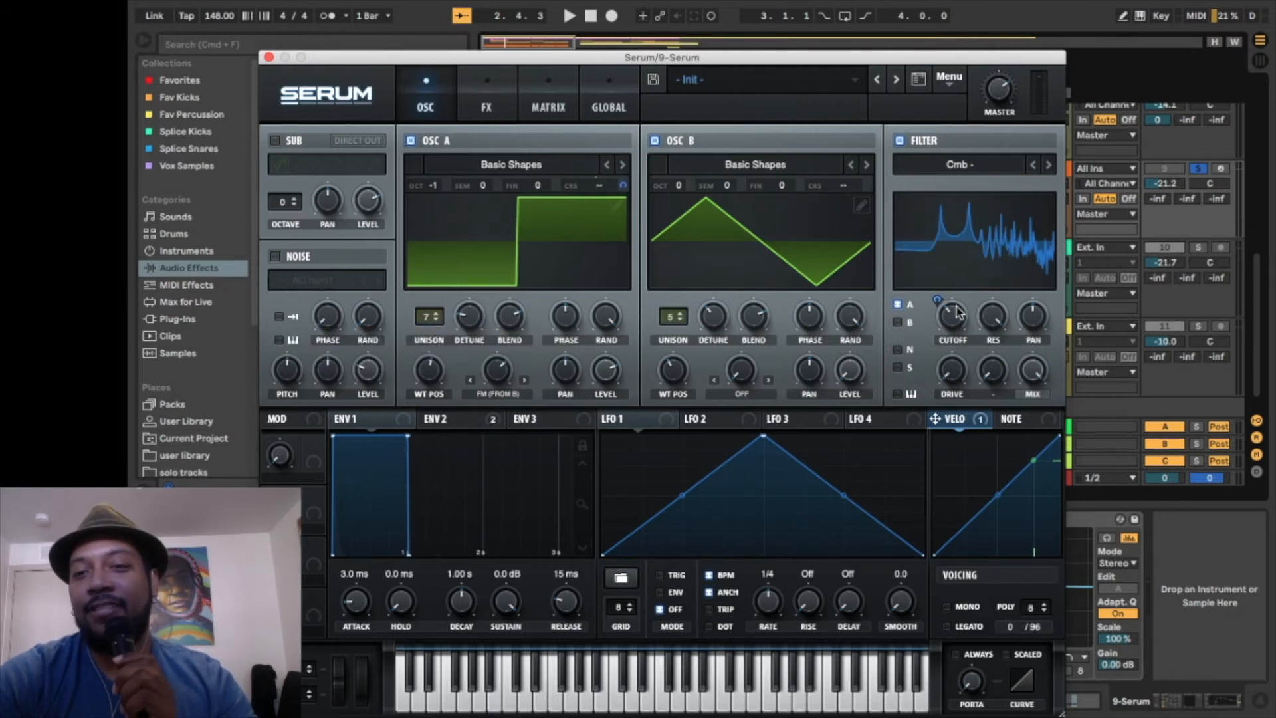
mouse_move(957, 312)
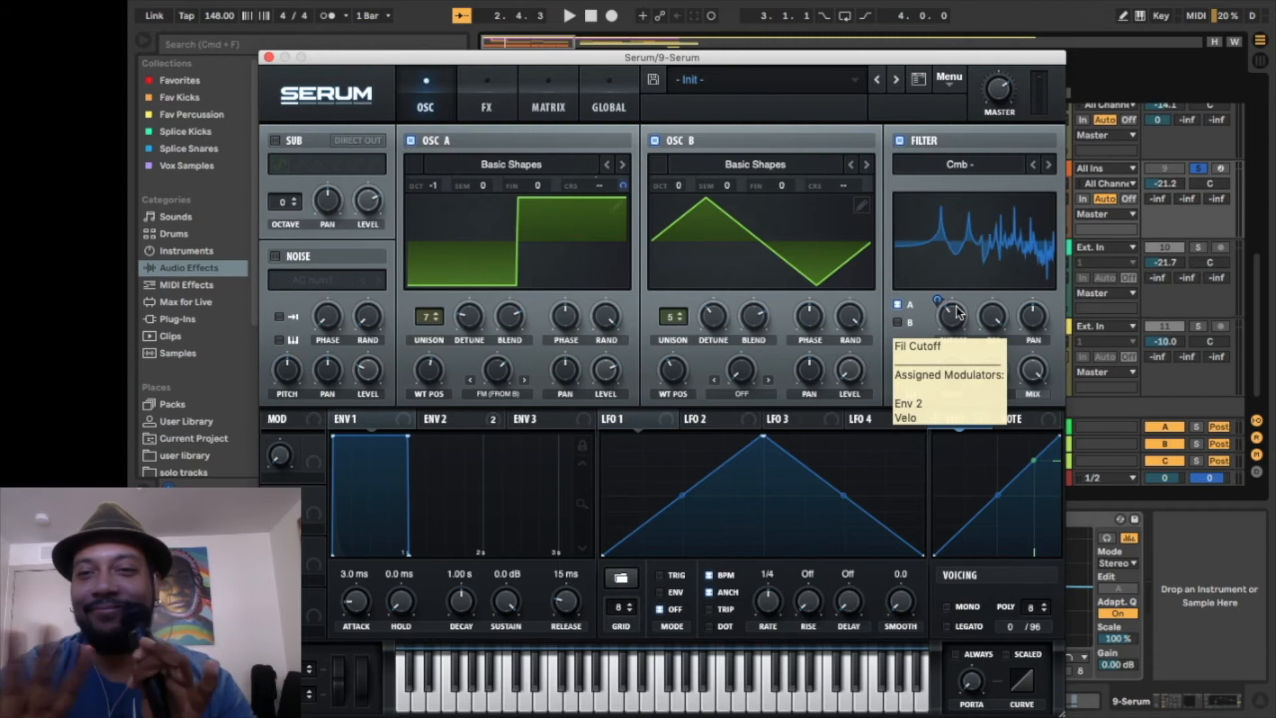
left_click(549, 106)
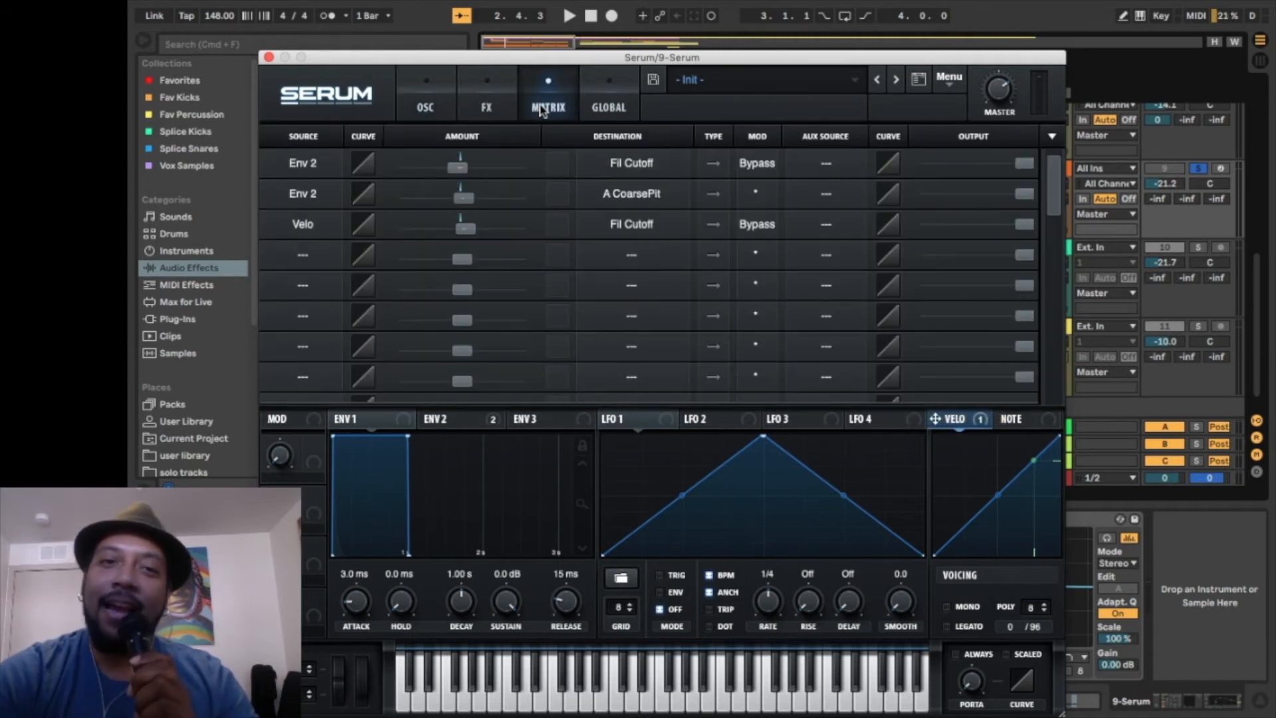
left_click(606, 106)
left_click(484, 107)
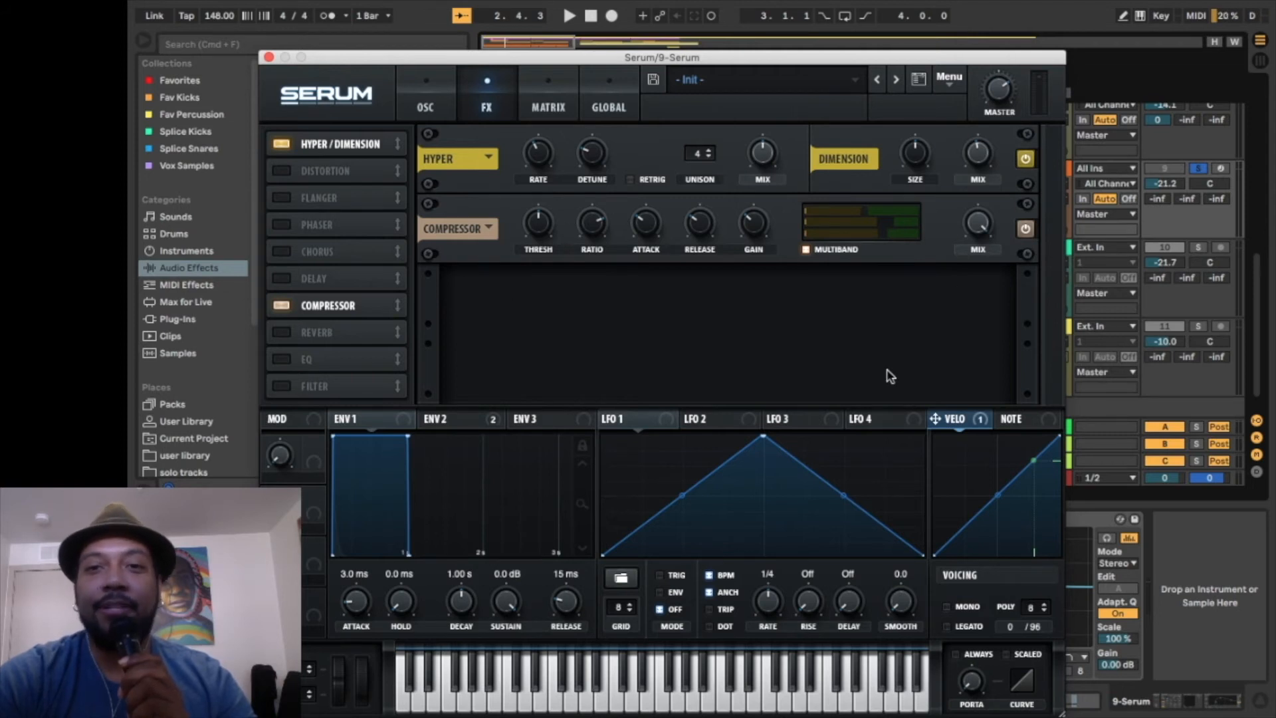
Play the soloed Serum part, clear the 9 Serum track's solo and play the arrangement.
key("space")
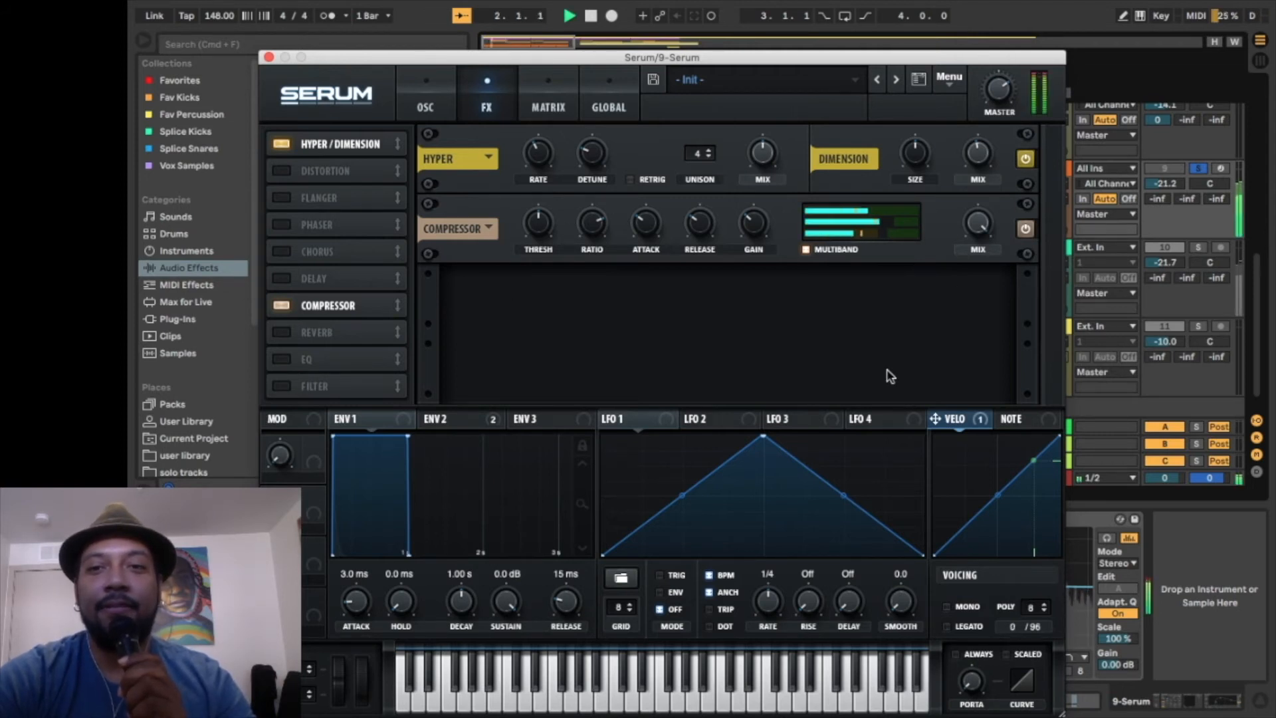
key("space")
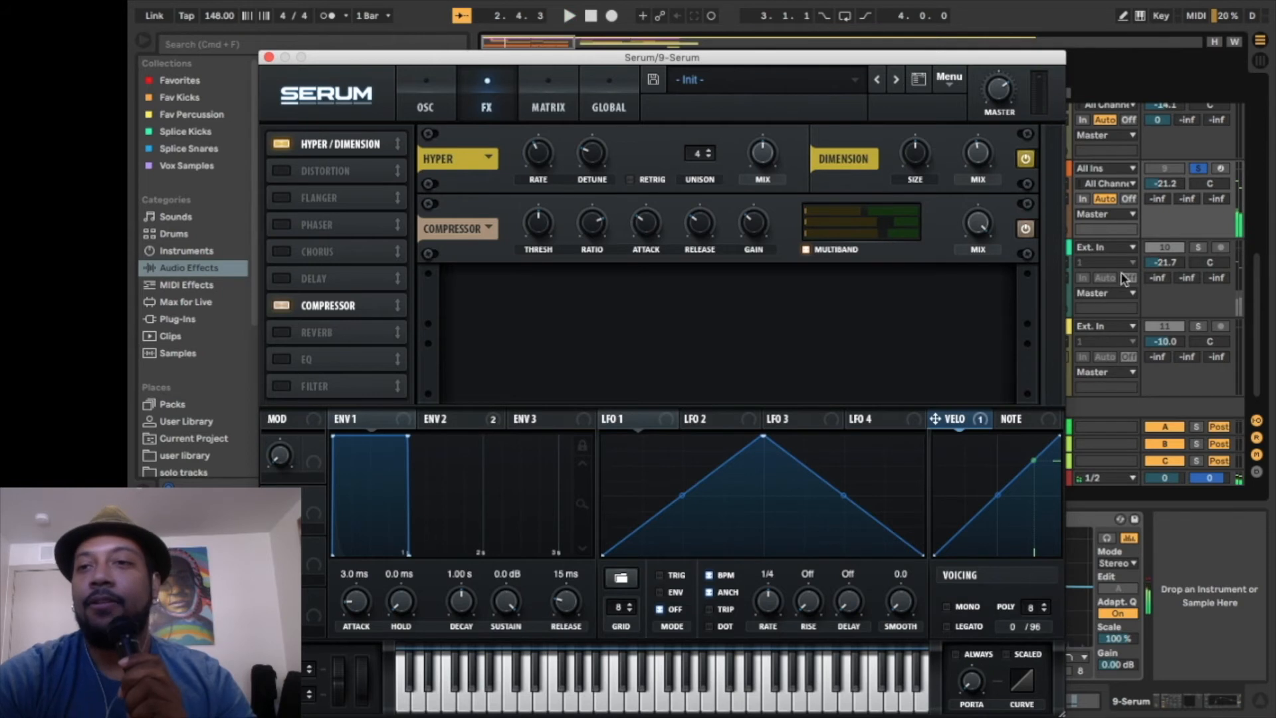
left_click(1199, 168)
key("space")
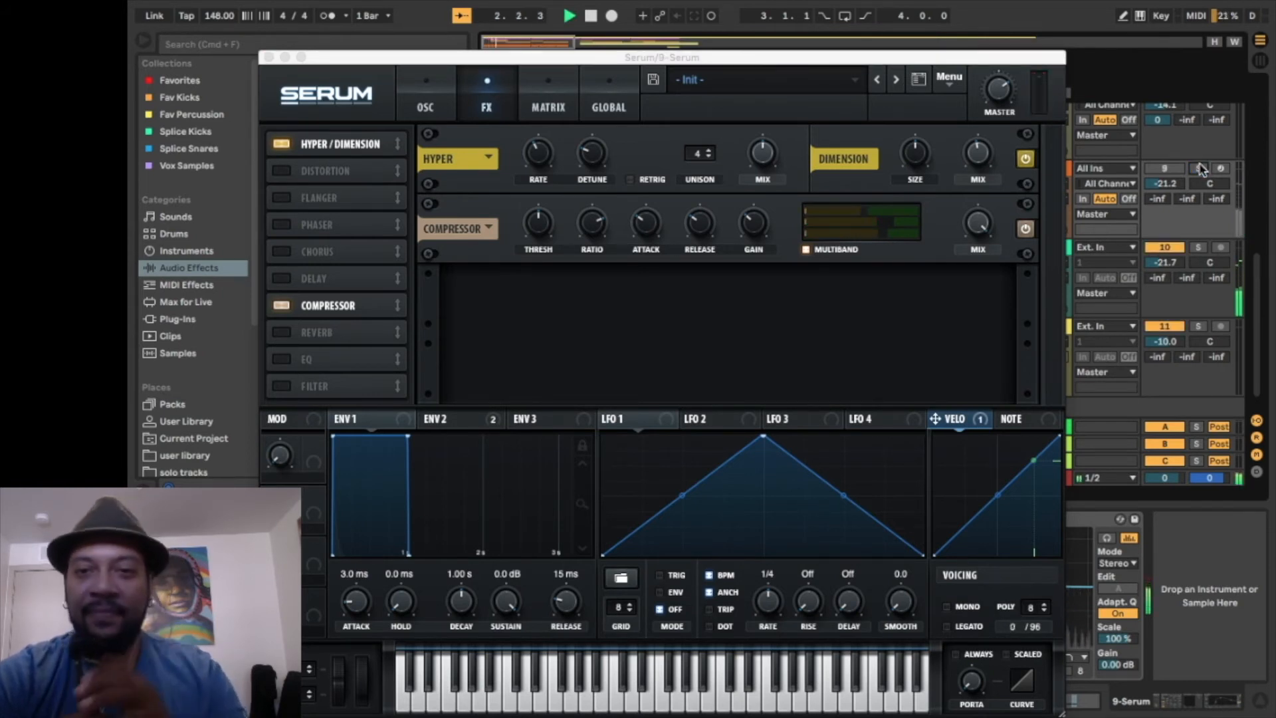
Close the Serum plug-in window and show the devices of the 7 Wavetable track.
left_click(268, 57)
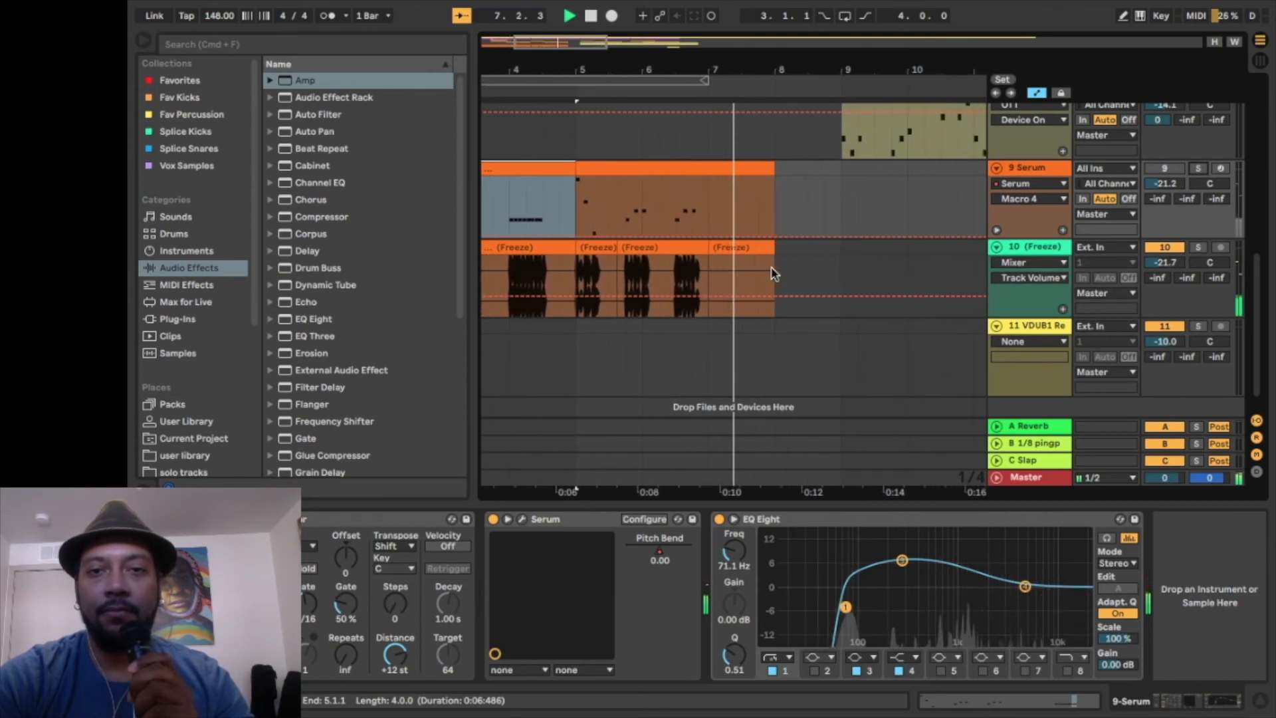
scroll(771, 272, "up", 3)
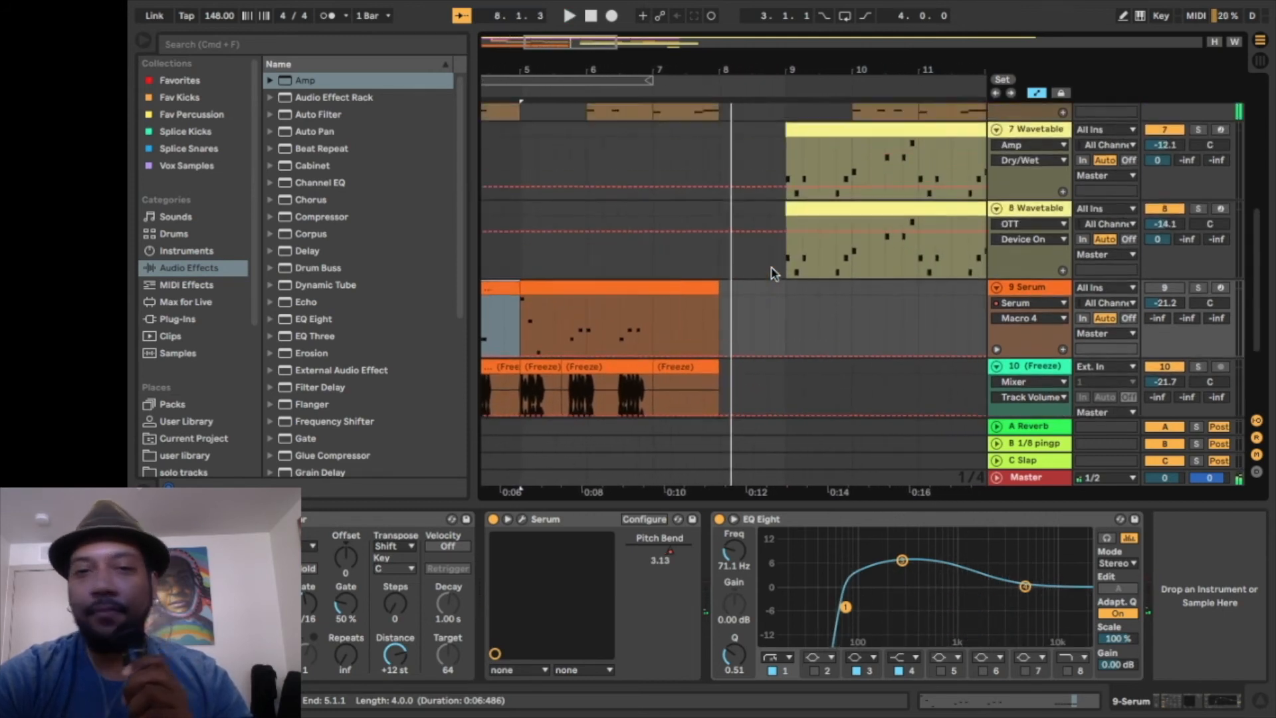
scroll(771, 272, "up", 10)
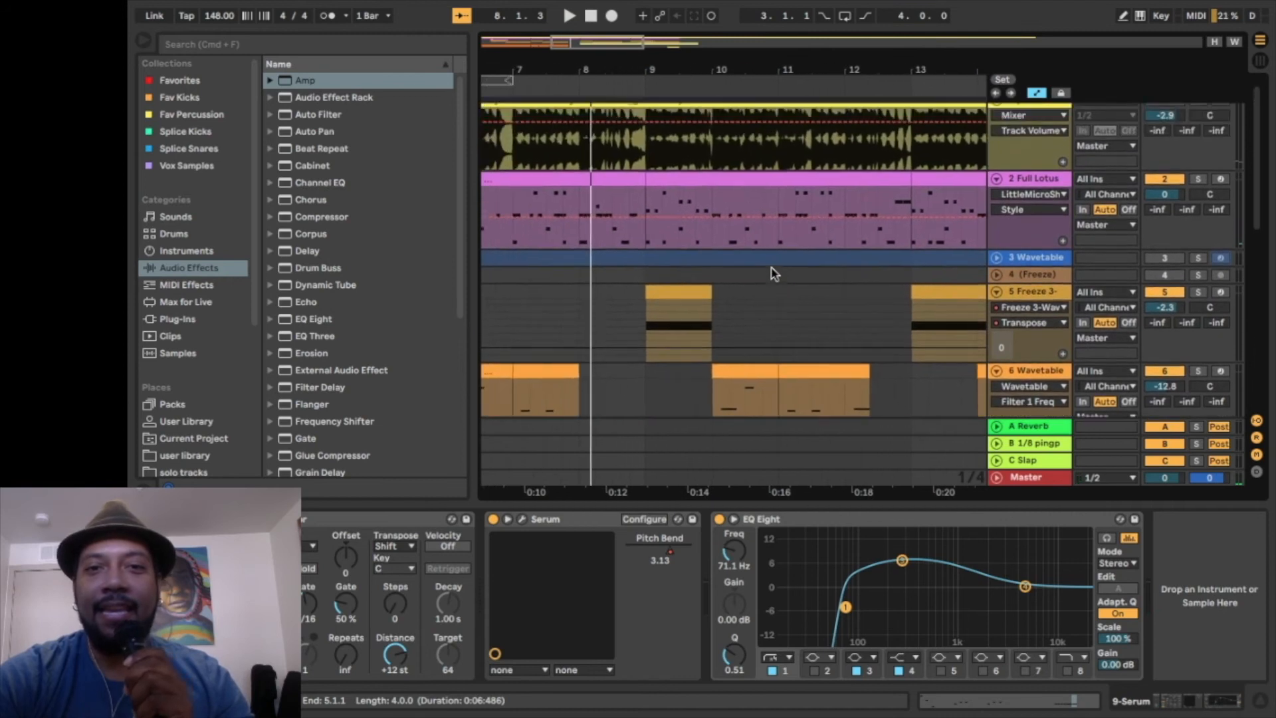
scroll(774, 273, "down", 6)
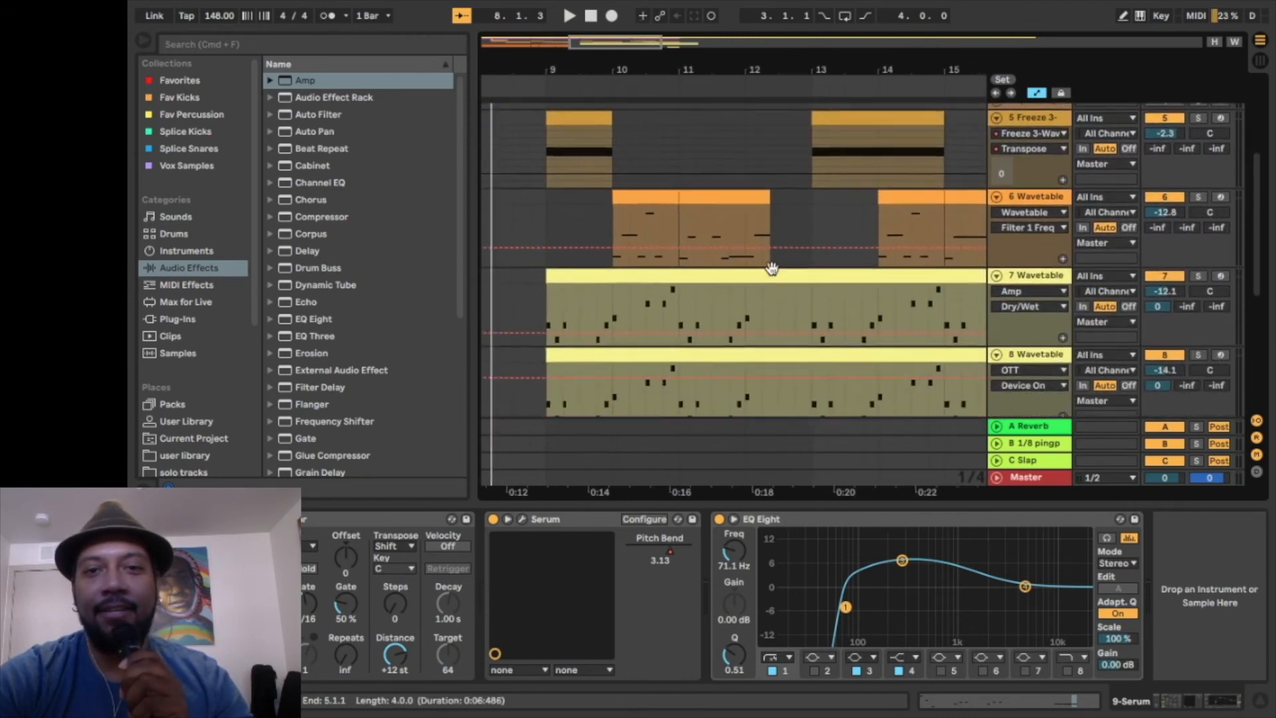
scroll(771, 269, "down", 2)
left_click(1032, 201)
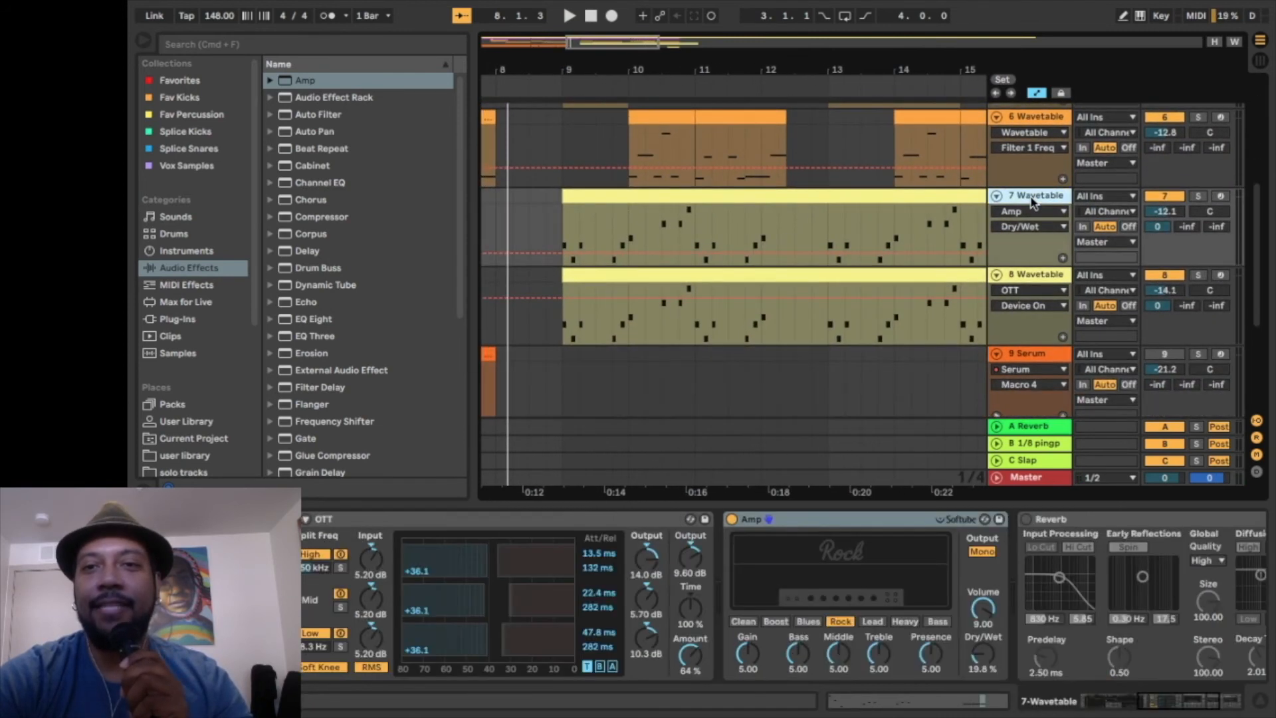
Solo the 7 and 8 Wavetable tracks and play them from bar 9 while viewing track 7's Wavetable device.
left_click(565, 196)
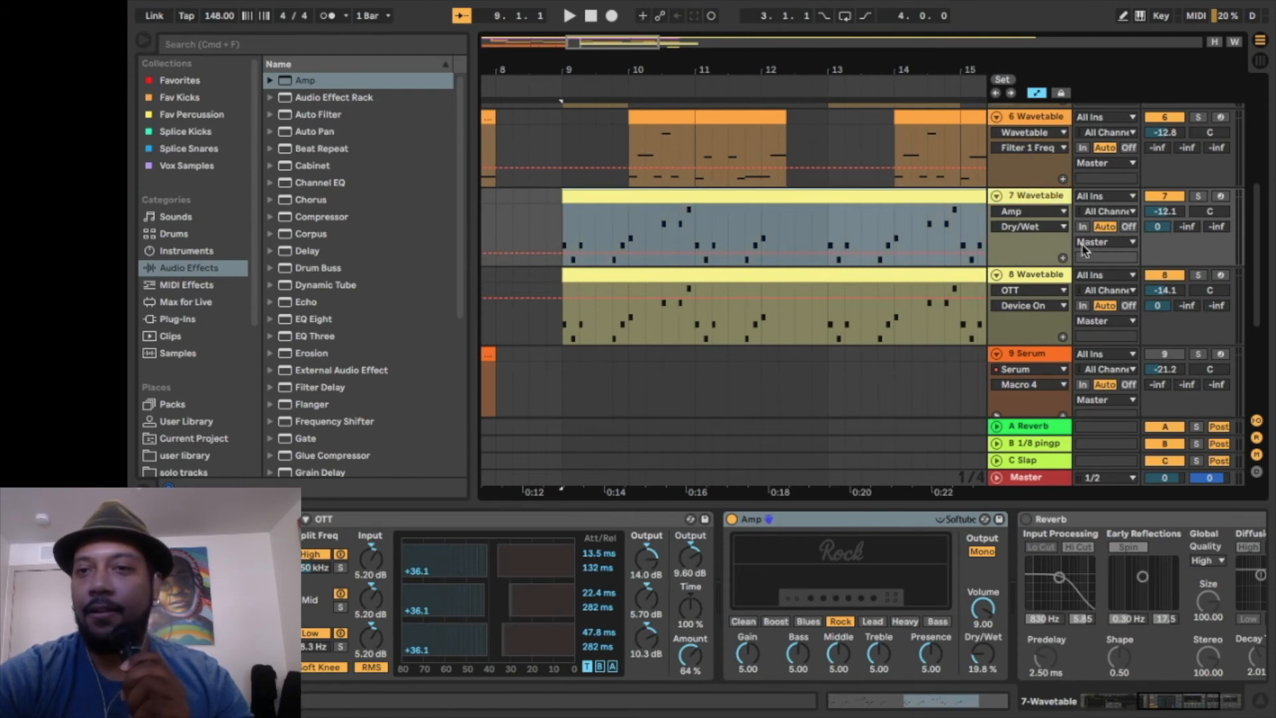
left_click(1198, 196)
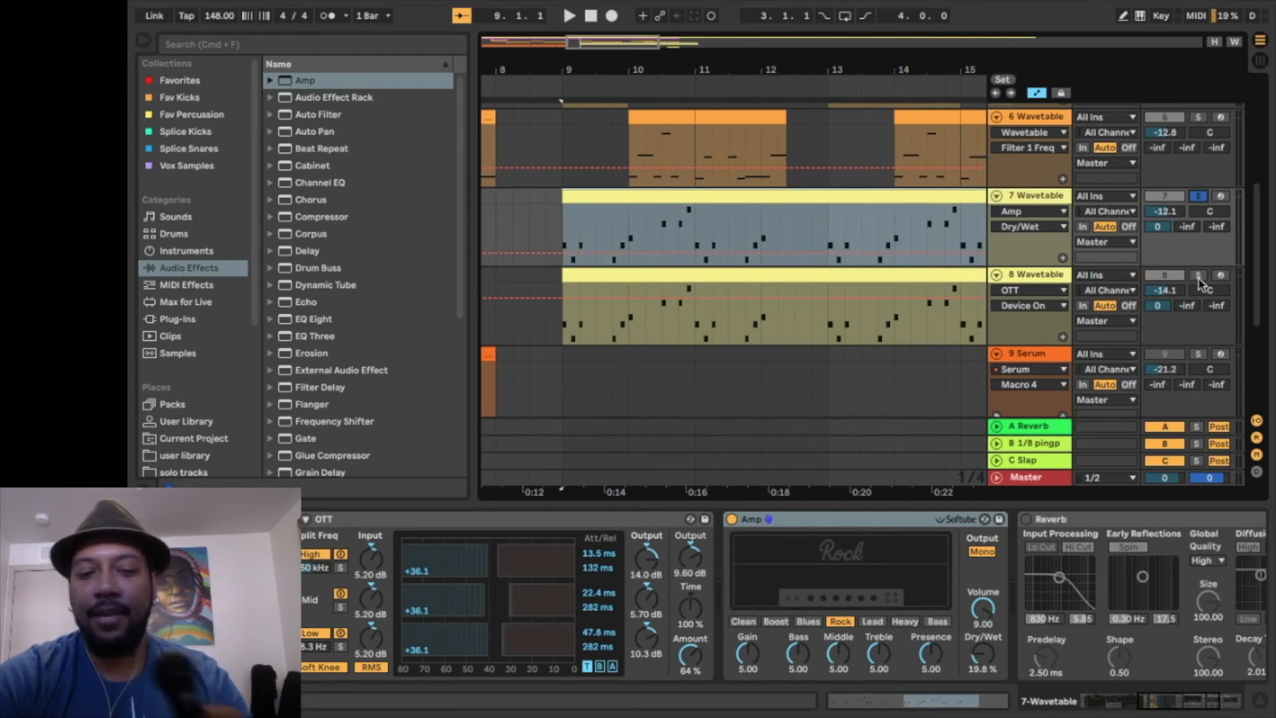
key("space")
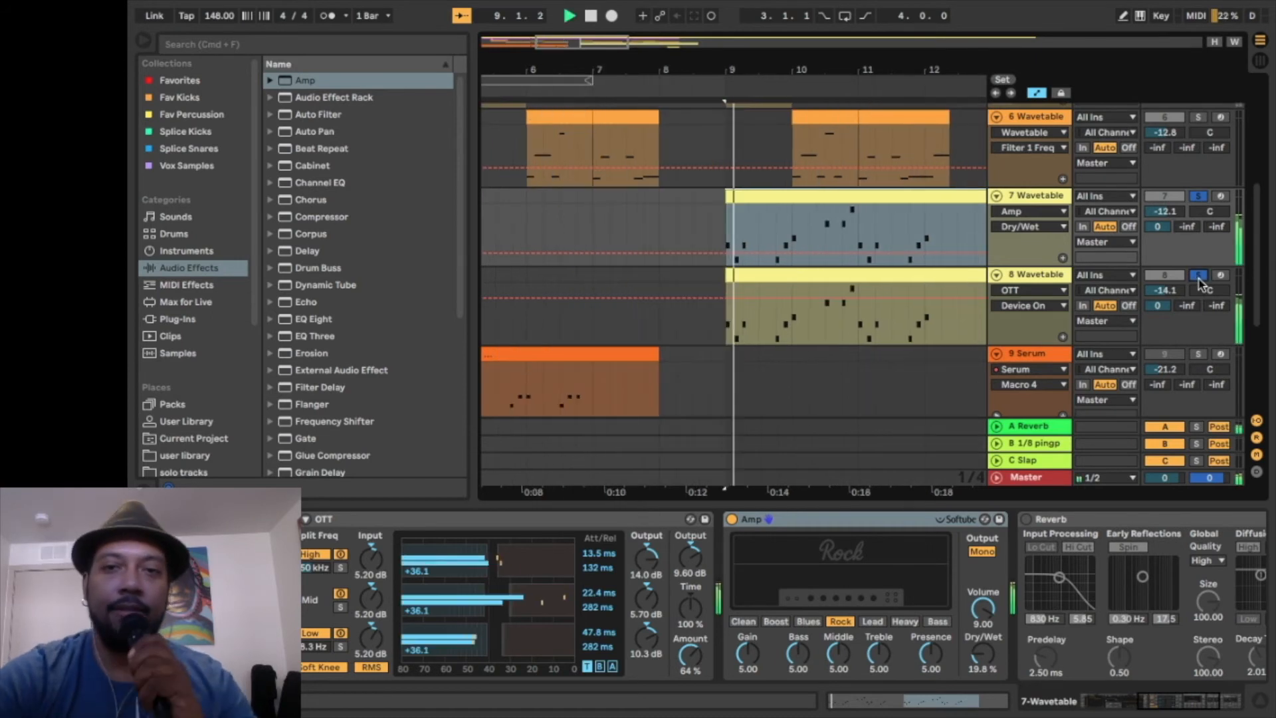
scroll(654, 595, "left", 3)
scroll(653, 595, "left", 6)
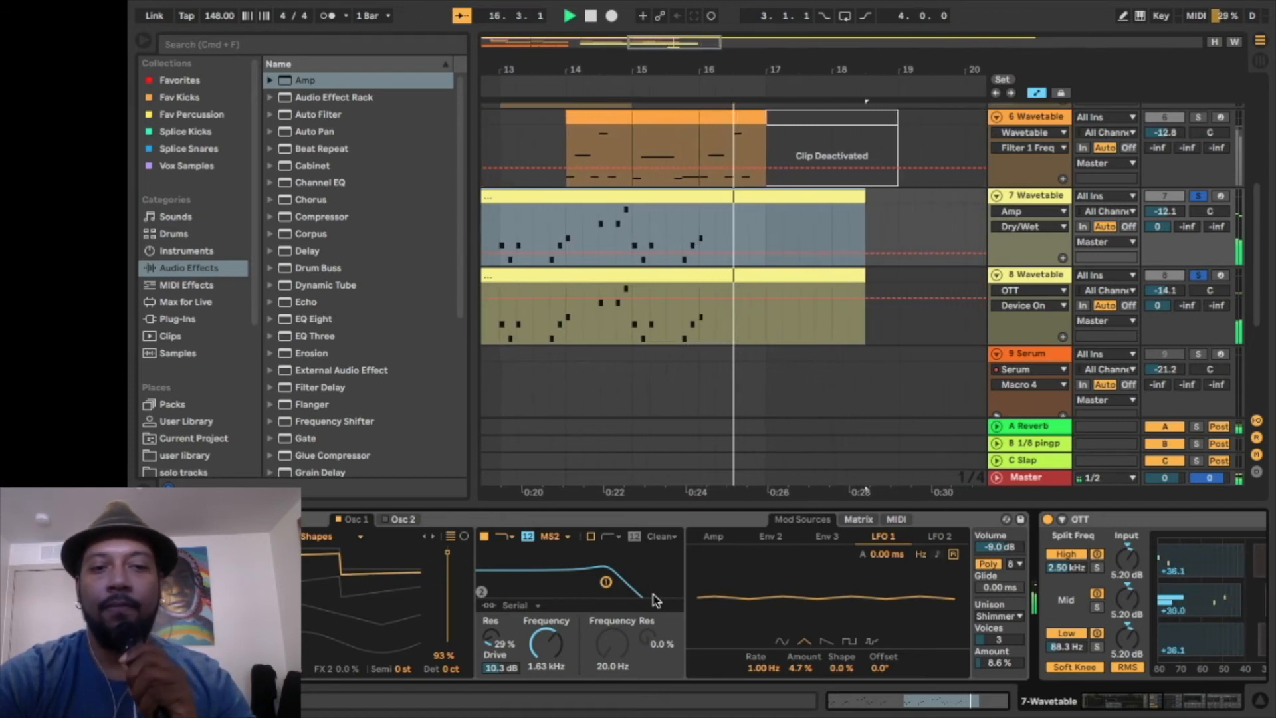
key("space")
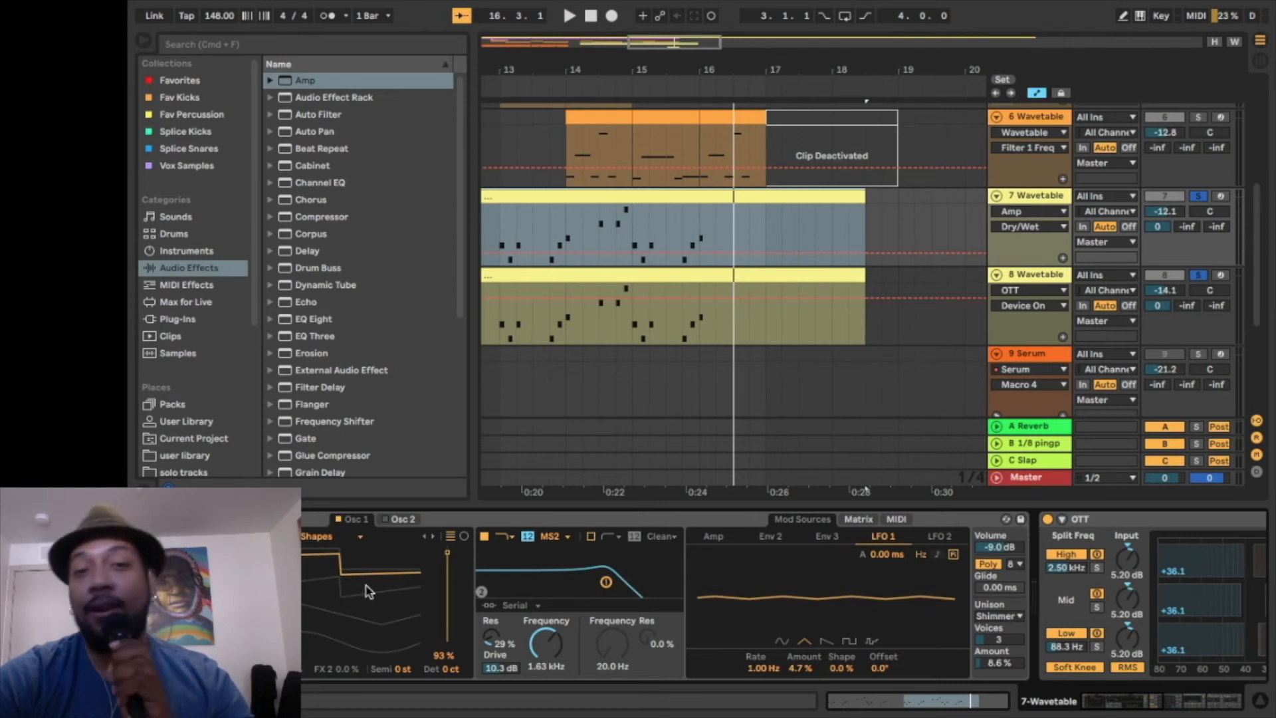
Examine track 7's Wavetable modulation matrix and filter frequency, its OTT, Amp and Reverb devices, and the A Reverb return.
scroll(824, 220, "left", 5)
scroll(824, 220, "left", 3)
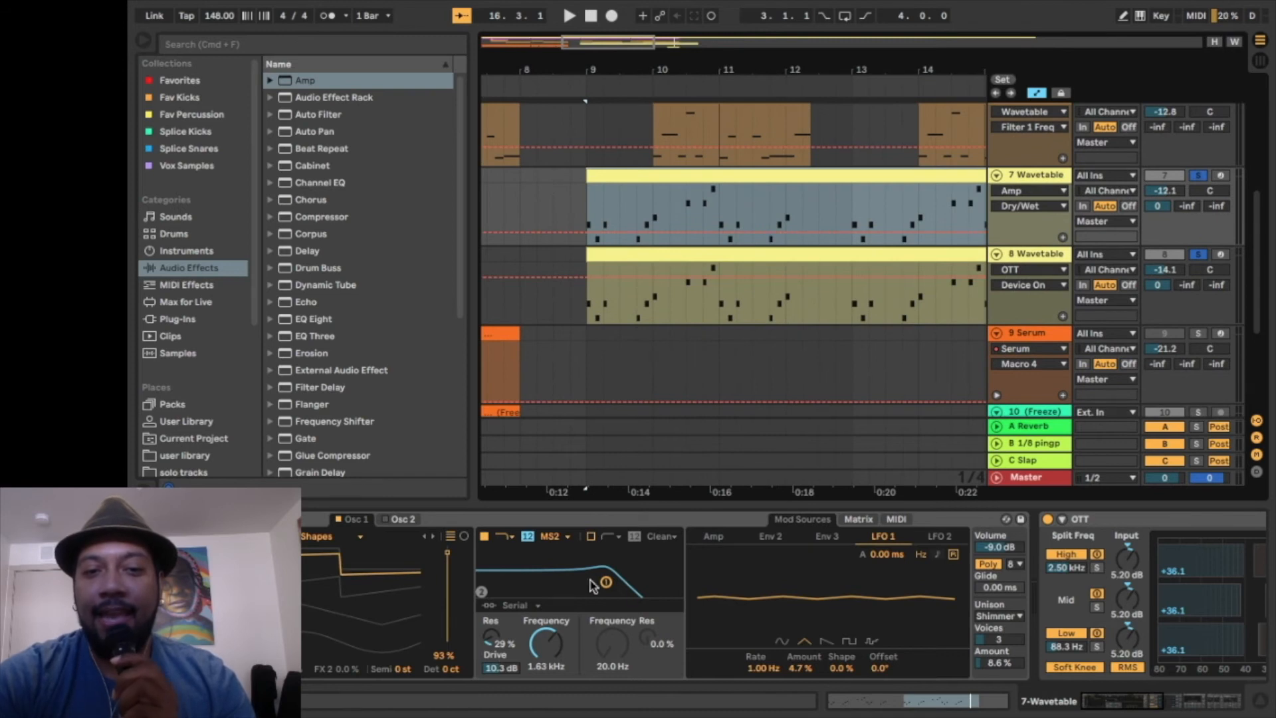
left_click(859, 519)
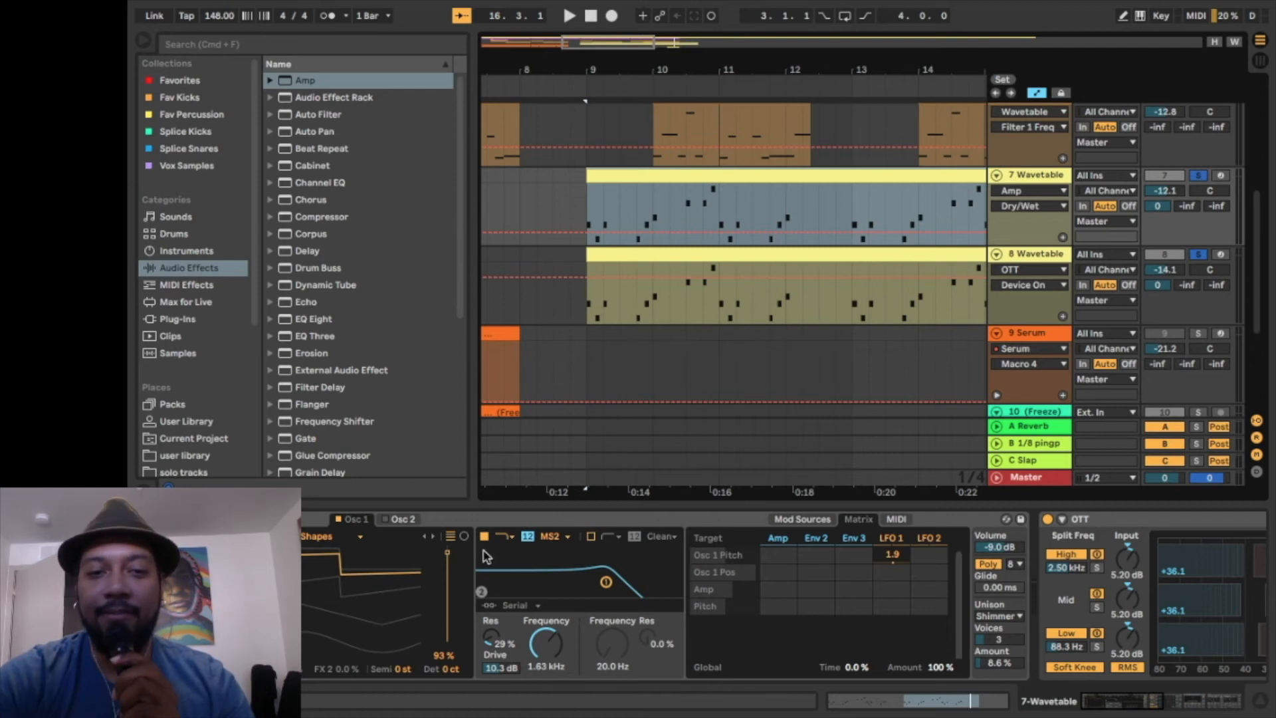
left_click(546, 642)
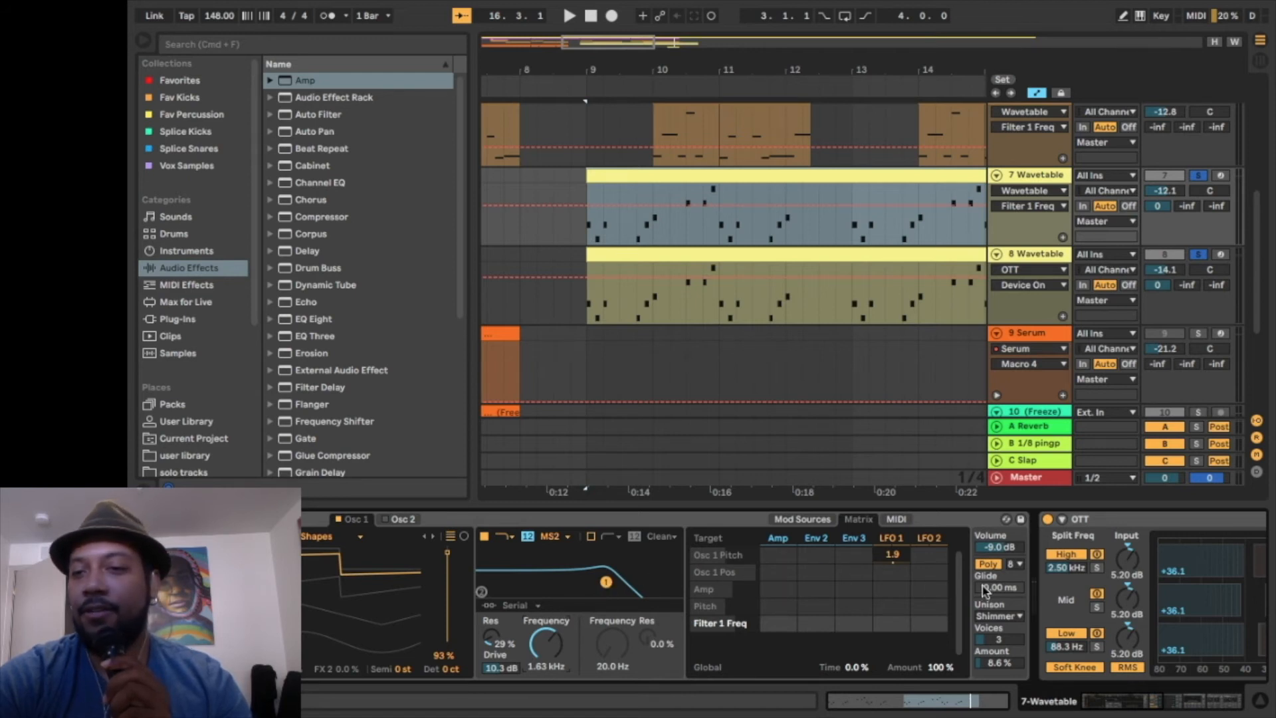
scroll(1056, 586, "right", 8)
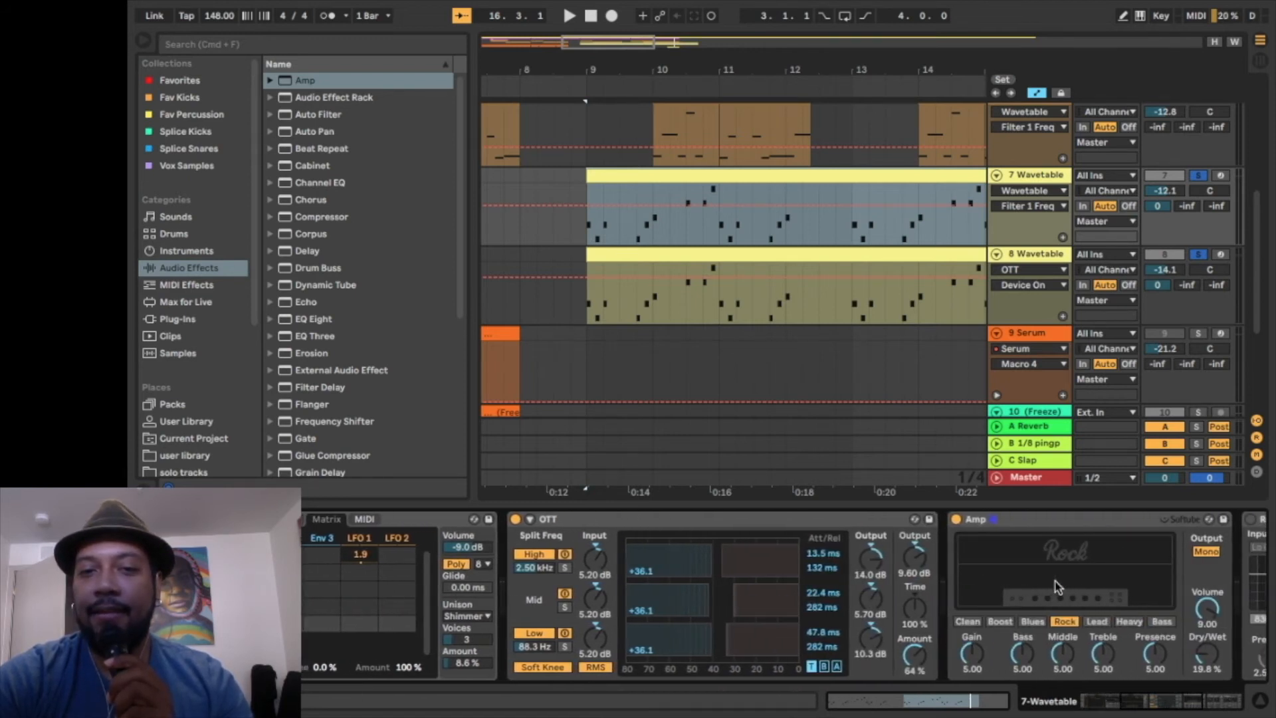
scroll(779, 529, "right", 5)
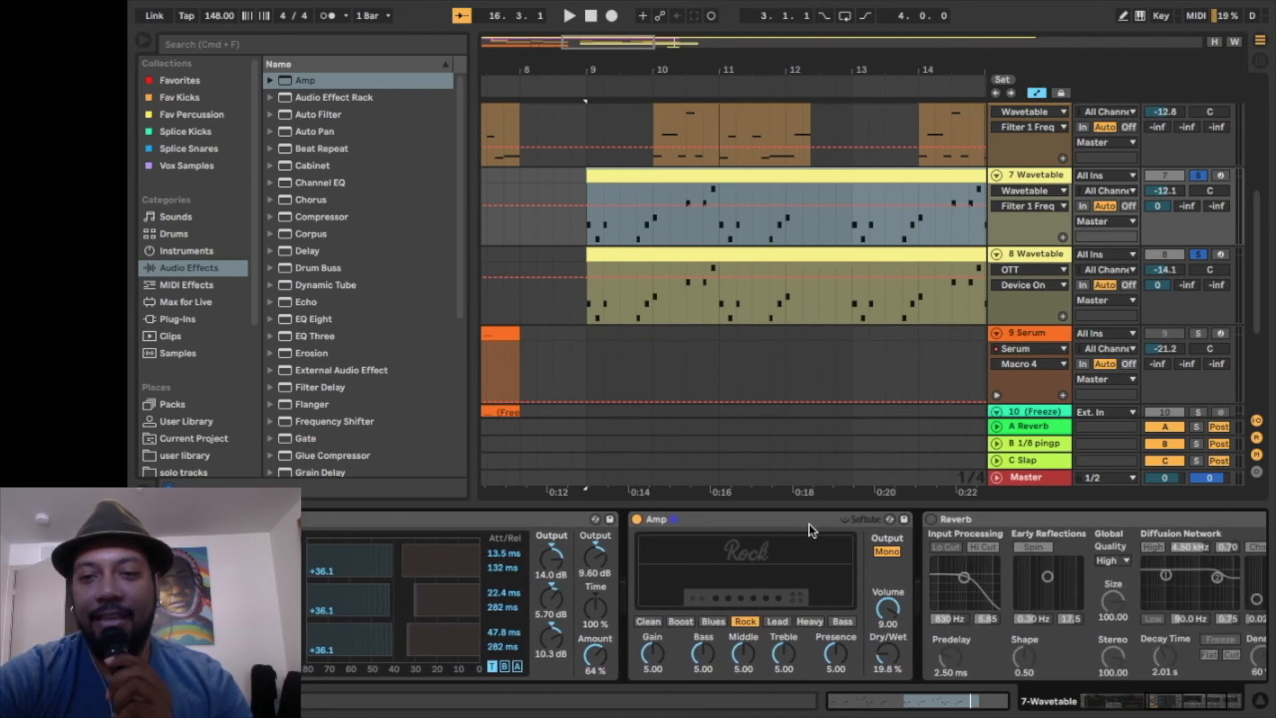
scroll(811, 528, "right", 1)
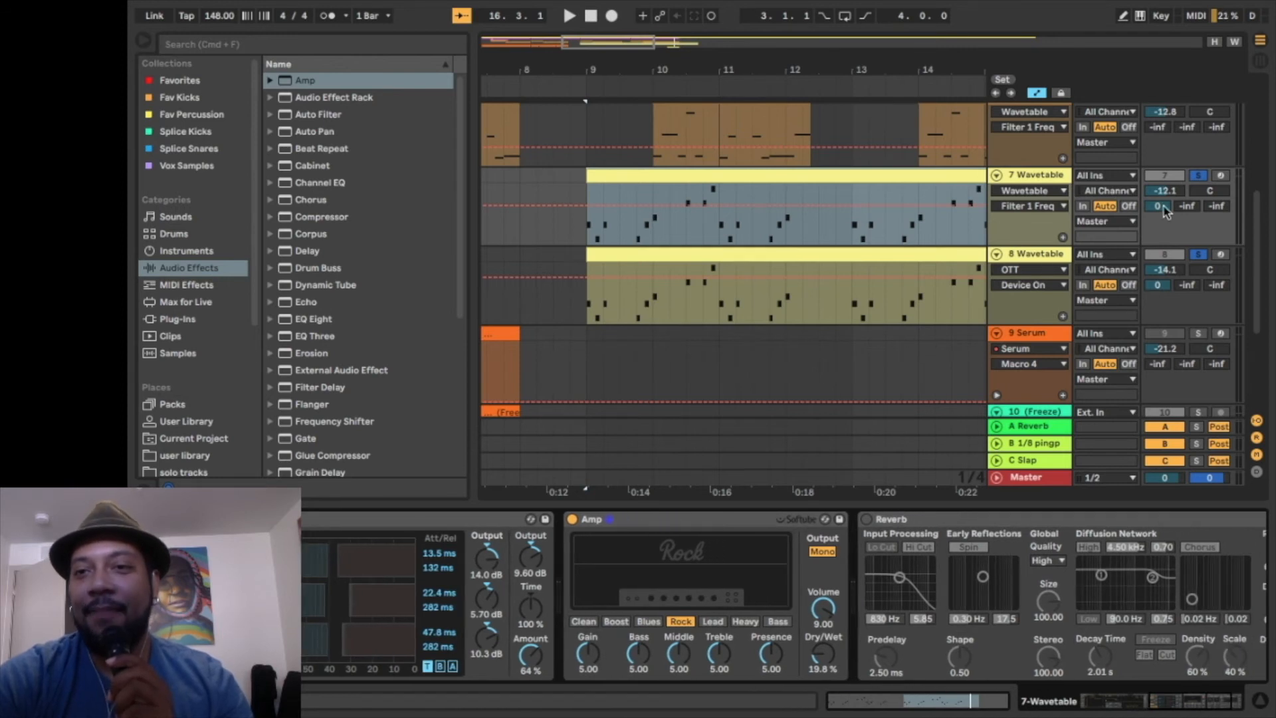
left_click(1024, 428)
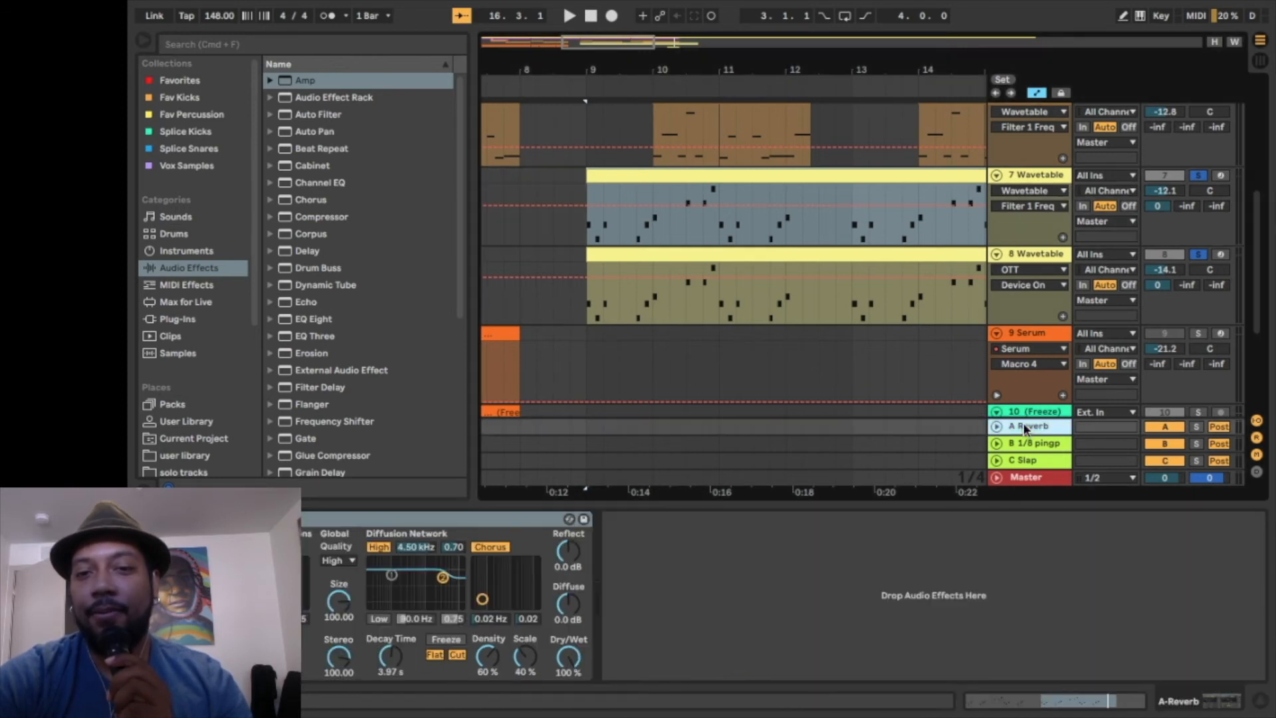
Examine the 8 Wavetable track's oscillator and filter settings and its amp envelope.
left_click(1041, 179)
left_click(1041, 255)
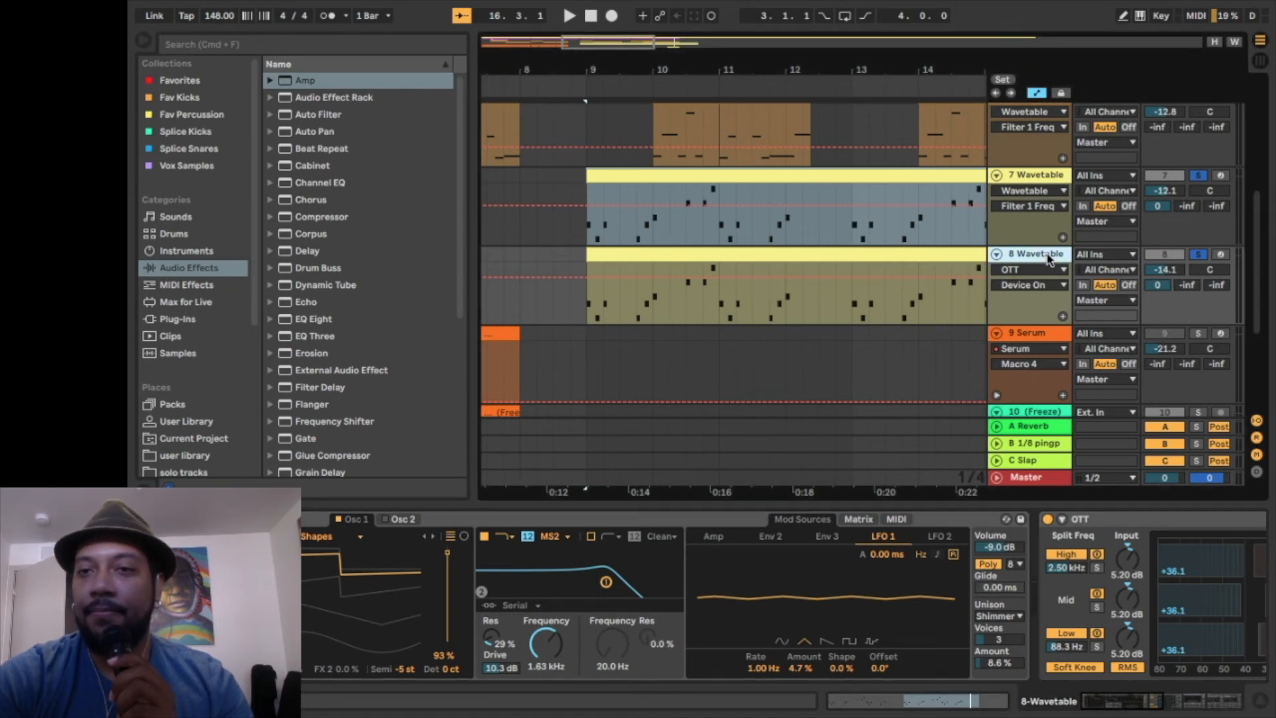
left_click(600, 274)
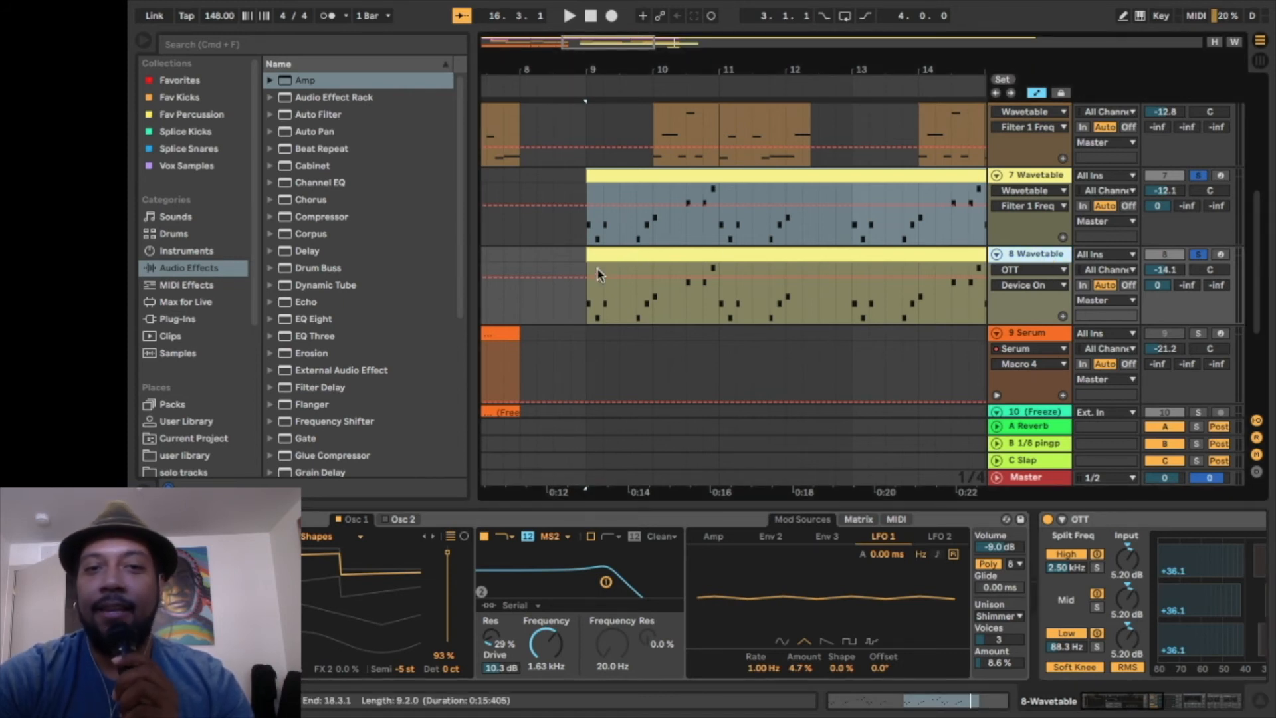
left_click(713, 536)
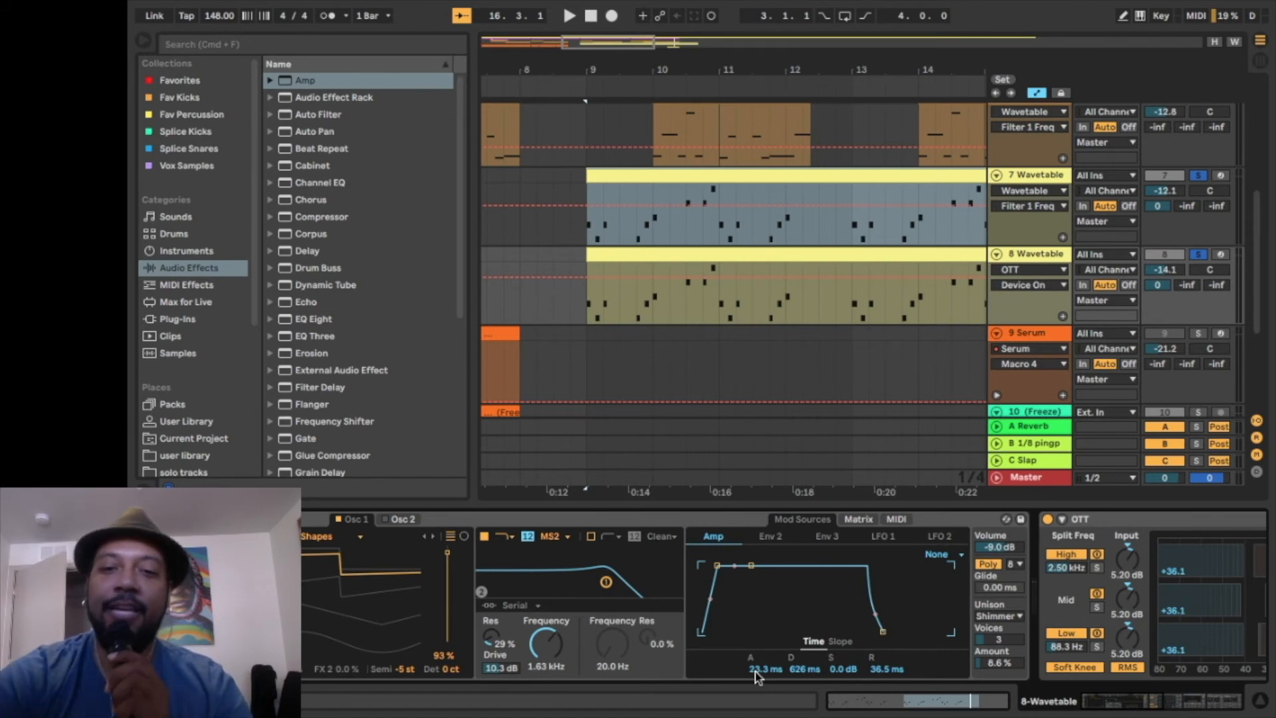
Clear the solos on the 7 and 8 Wavetable tracks and play the arrangement from midway through bar 8.
left_click(1197, 254)
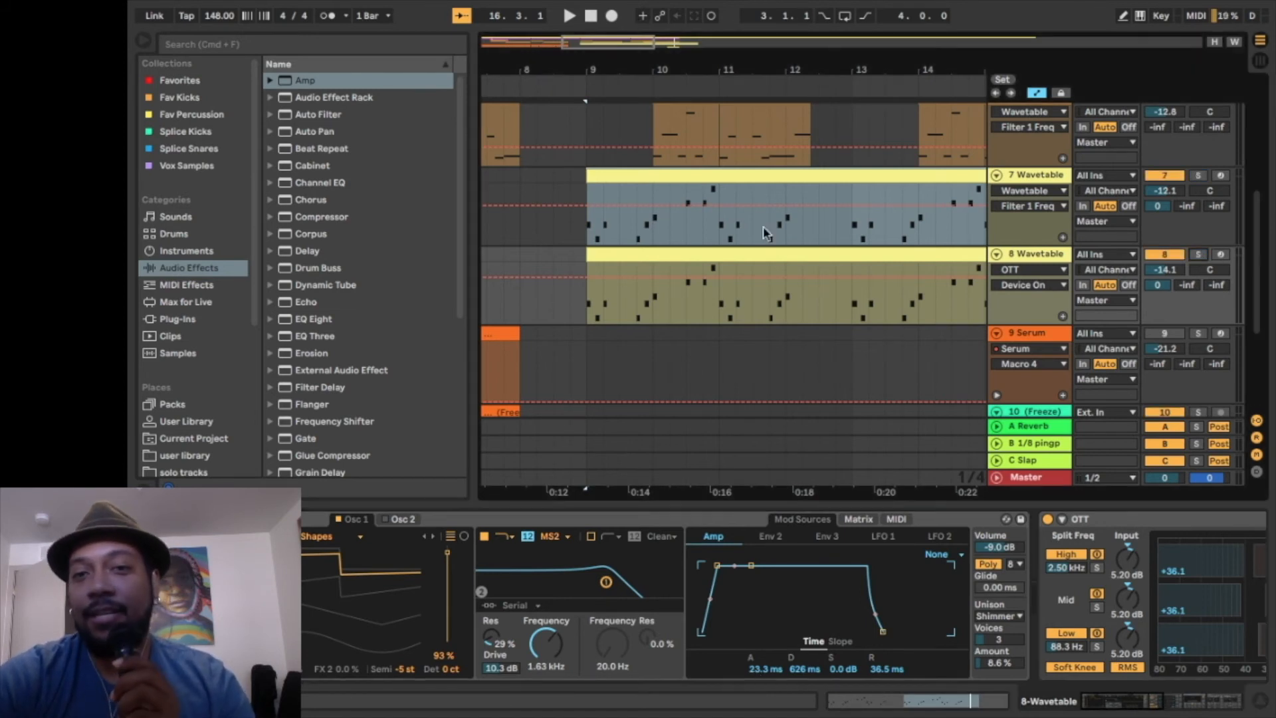
left_click(553, 260)
key("space")
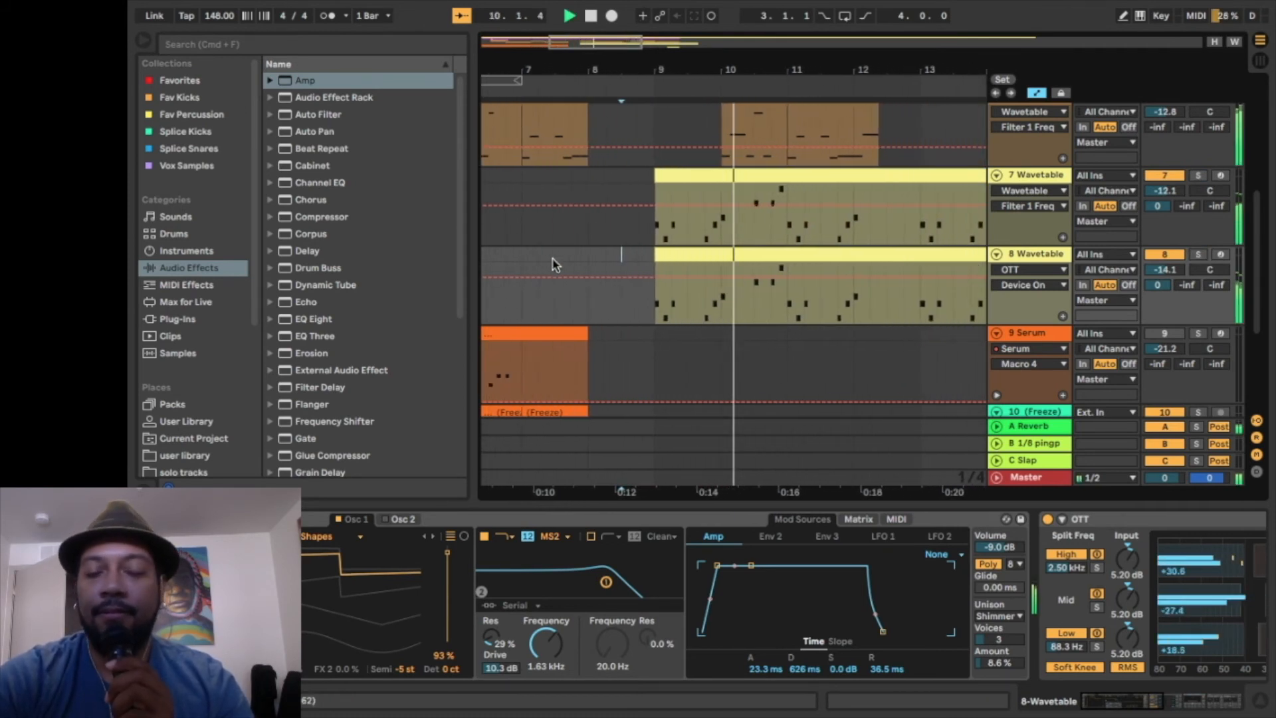
scroll(1070, 285, "up", 4)
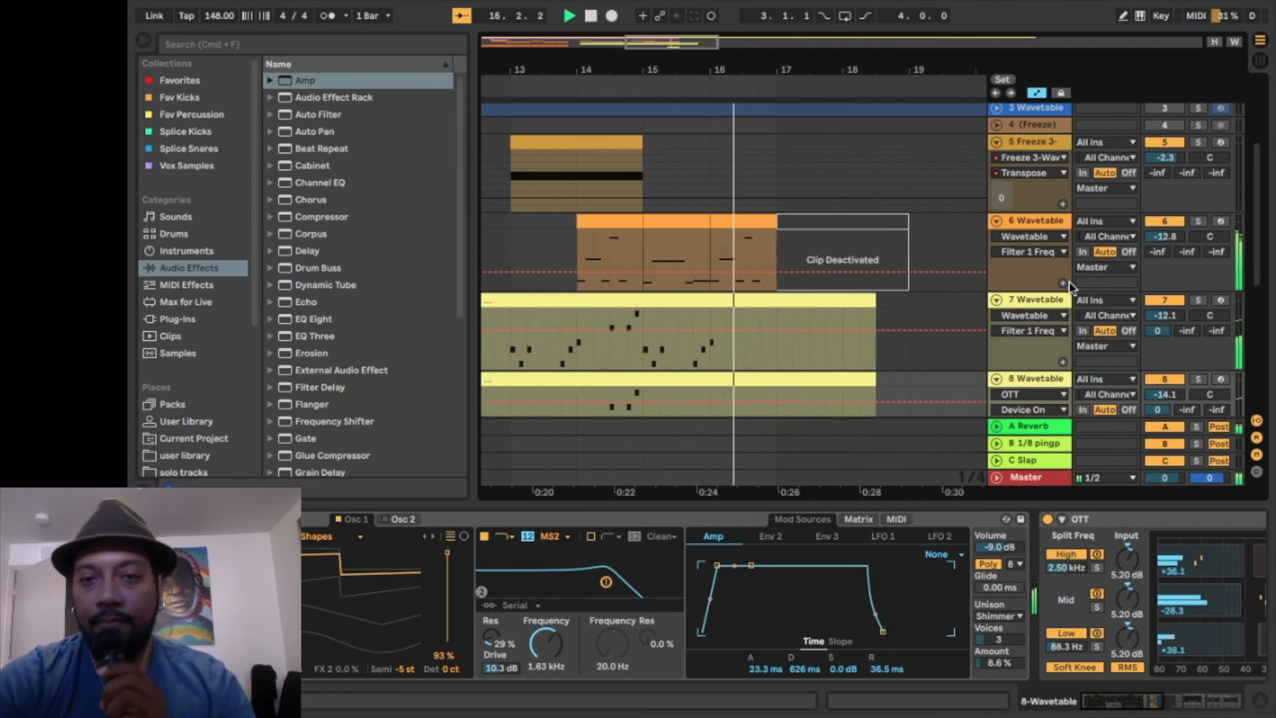
scroll(1066, 193, "up", 5)
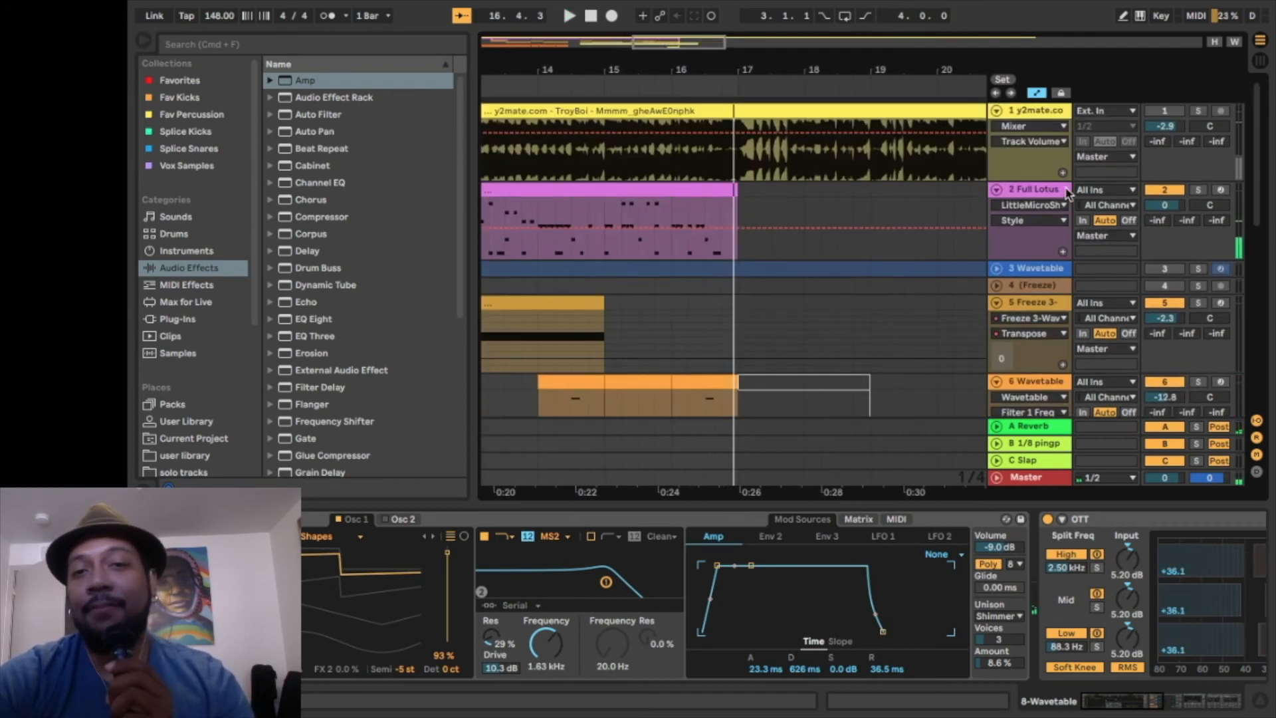
Open the Full Lotus drum clip that starts at bar 13 and examine its note pattern.
scroll(681, 245, "left", 10)
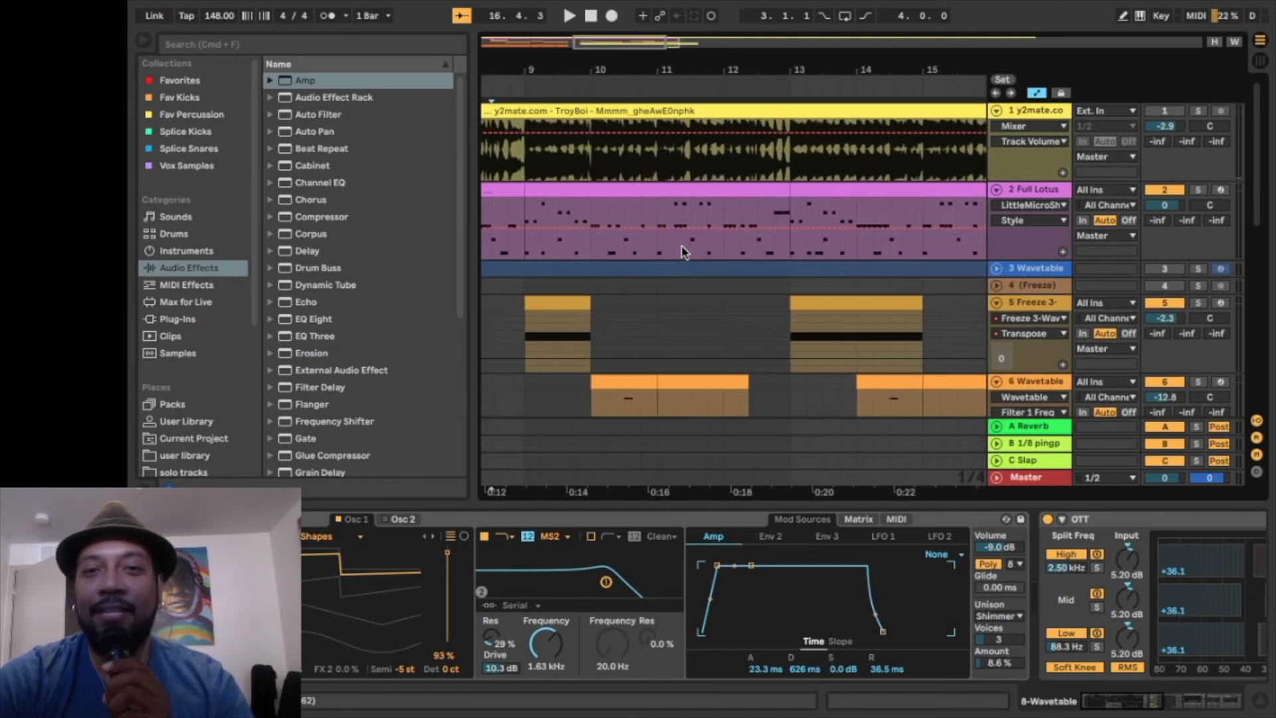
left_click(826, 203)
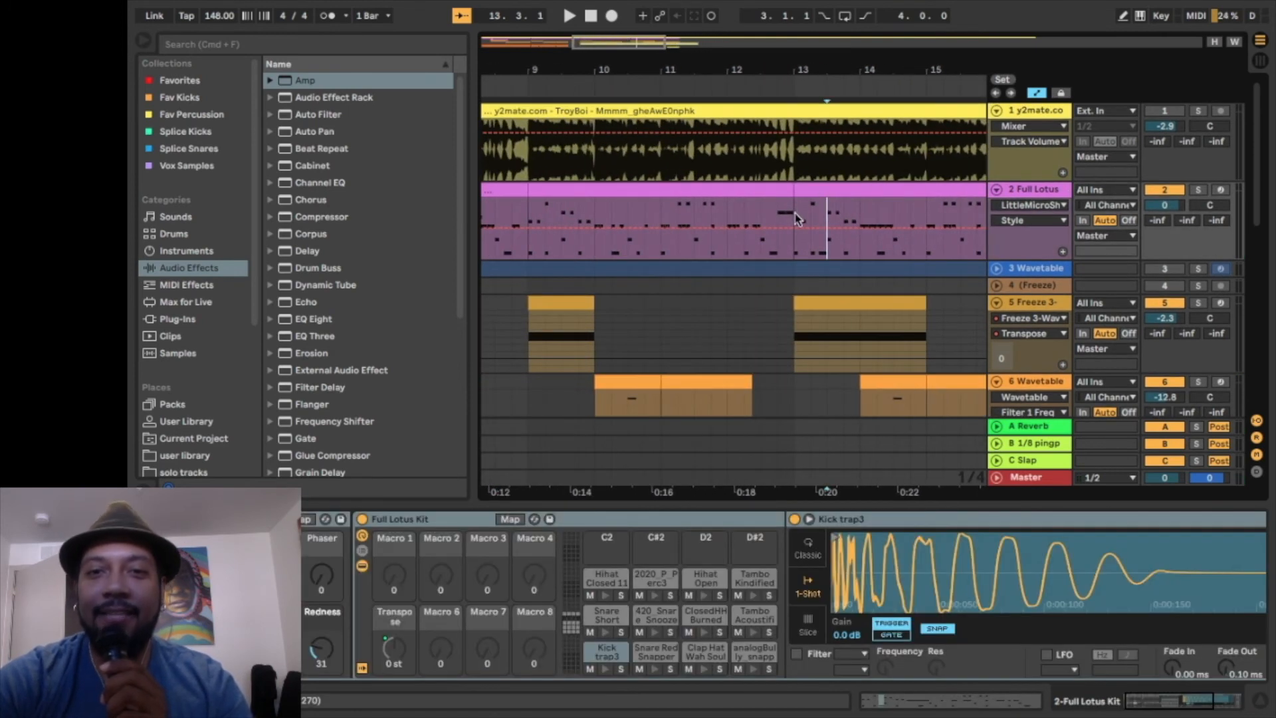
left_click(808, 192)
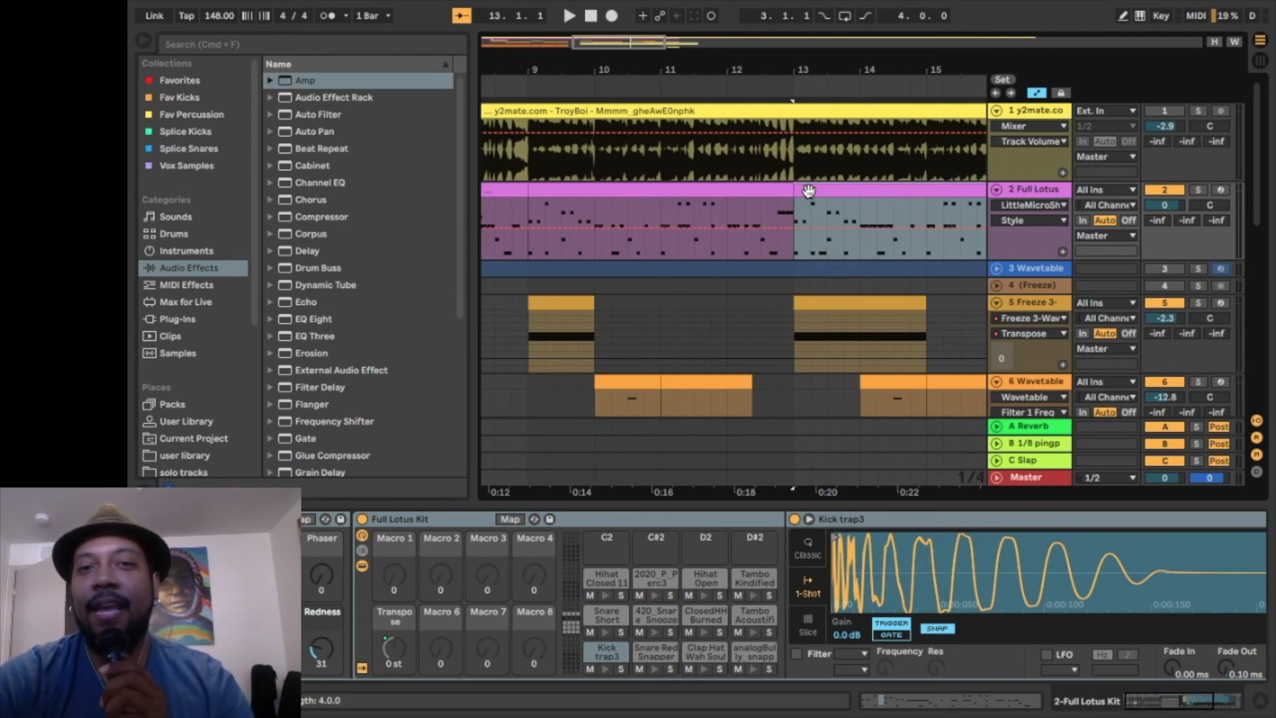
double_click(808, 192)
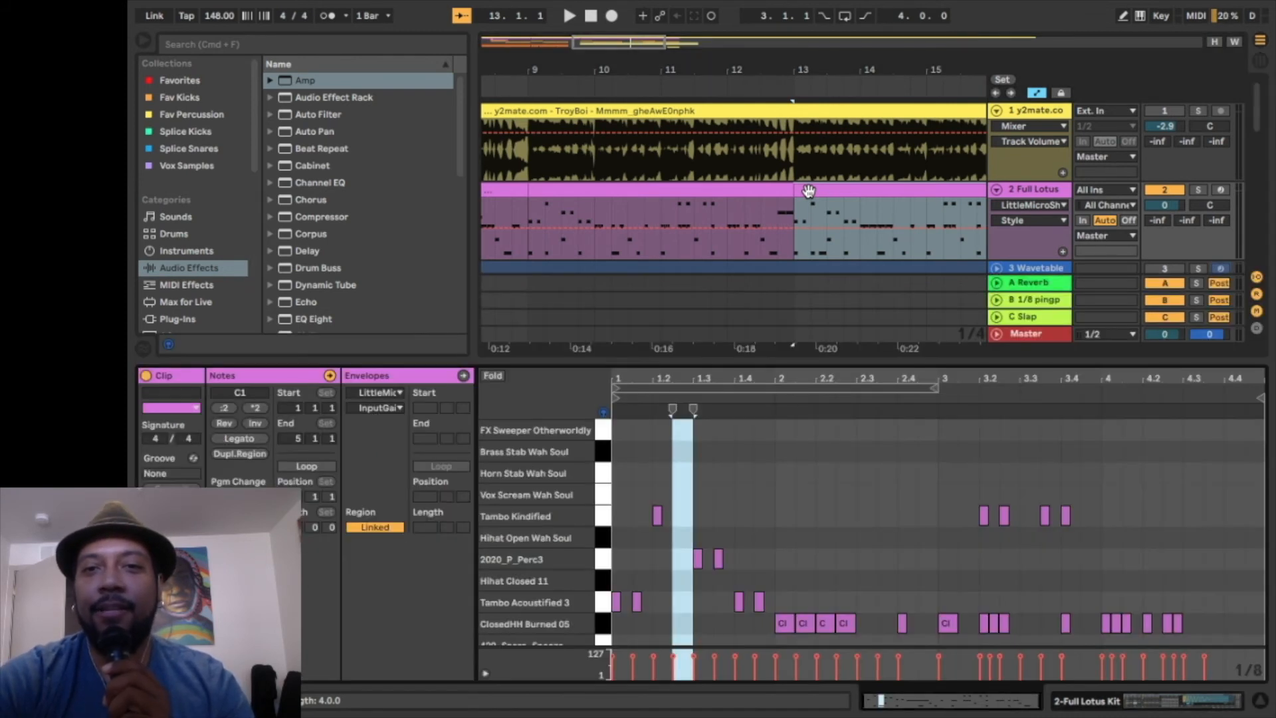
scroll(876, 246, "right", 3)
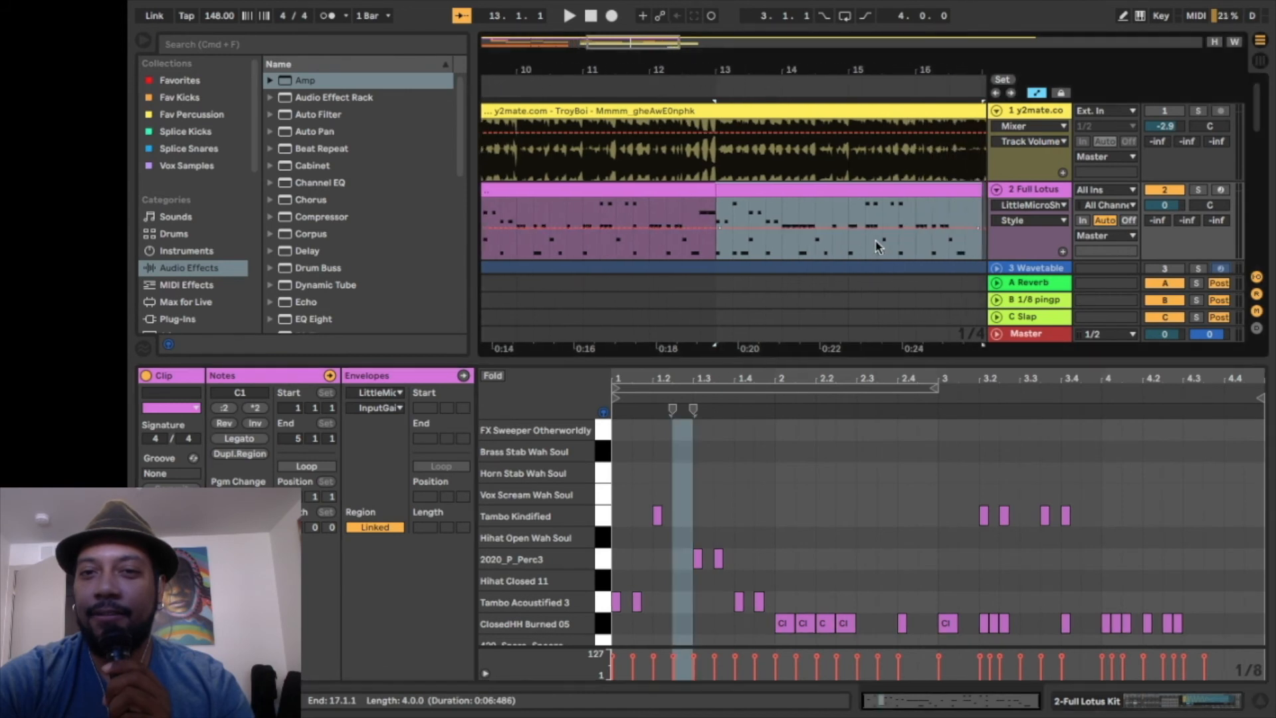
left_click(743, 240)
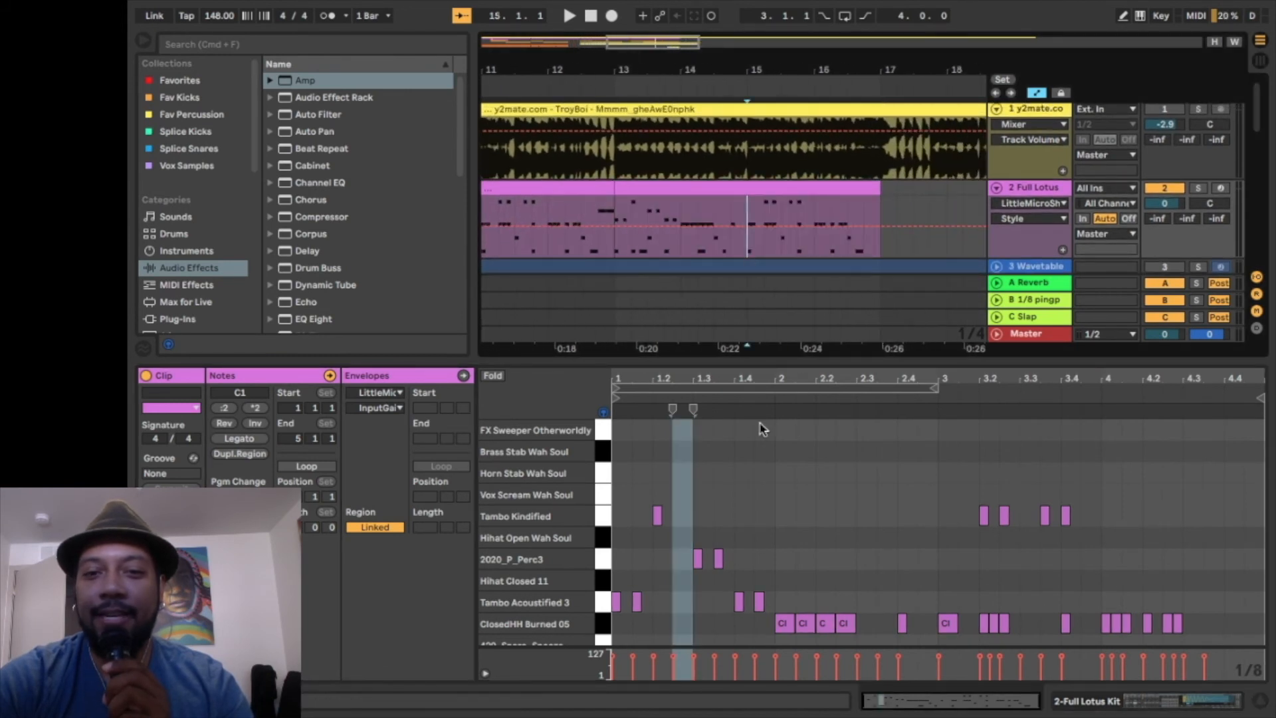
scroll(777, 606, "down", 4)
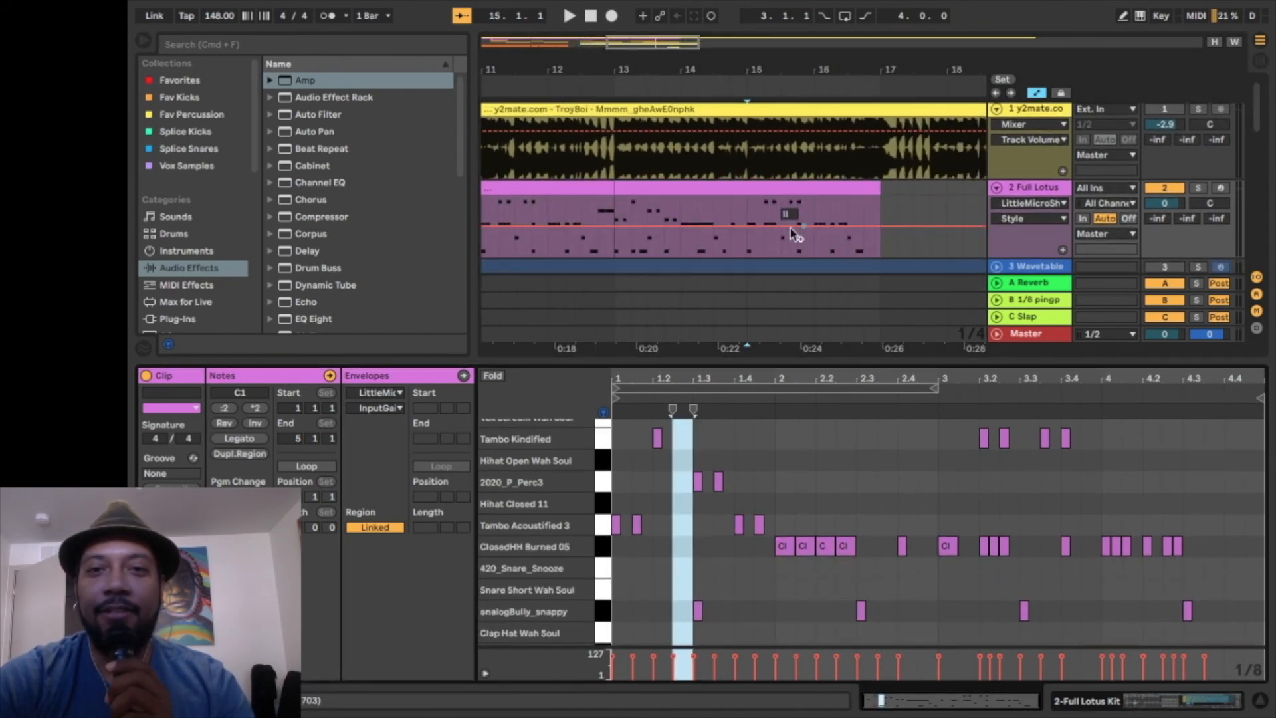
Display the ClosedHH Burned 05 Transpose envelope in the Full Lotus drum clip that starts at bar 13 and examine its curve.
left_click(743, 192)
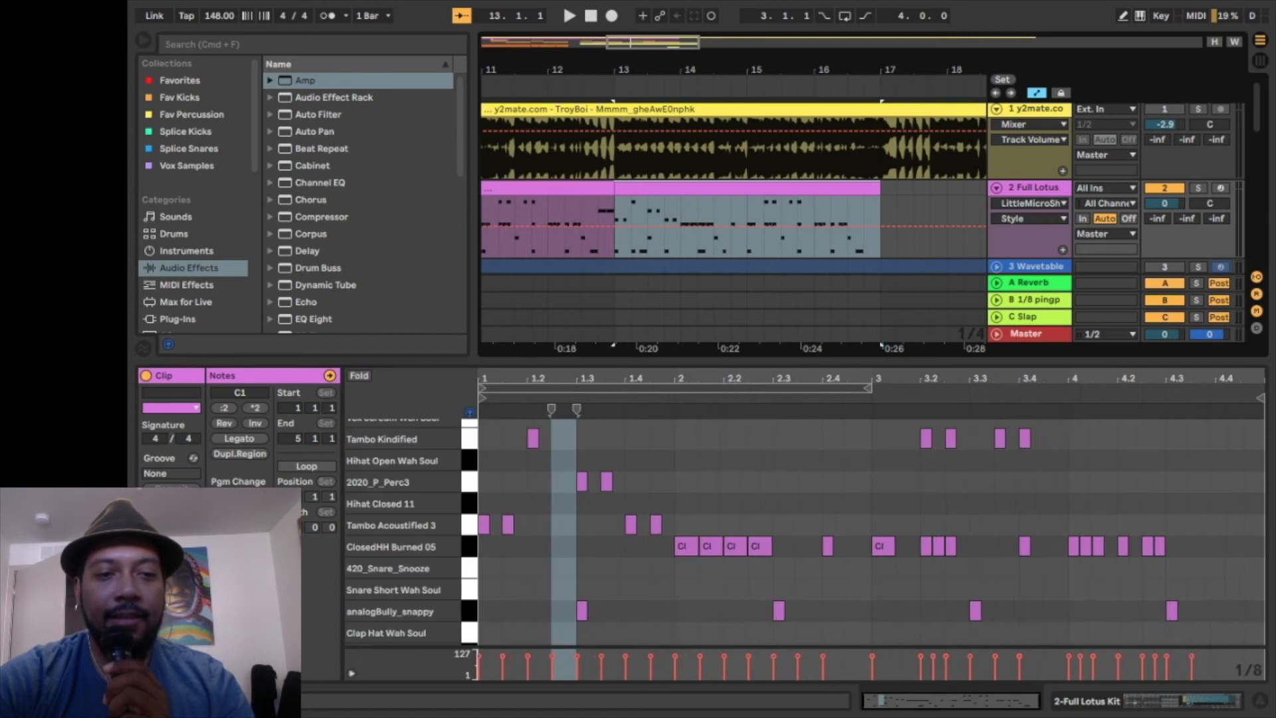
left_click(406, 391)
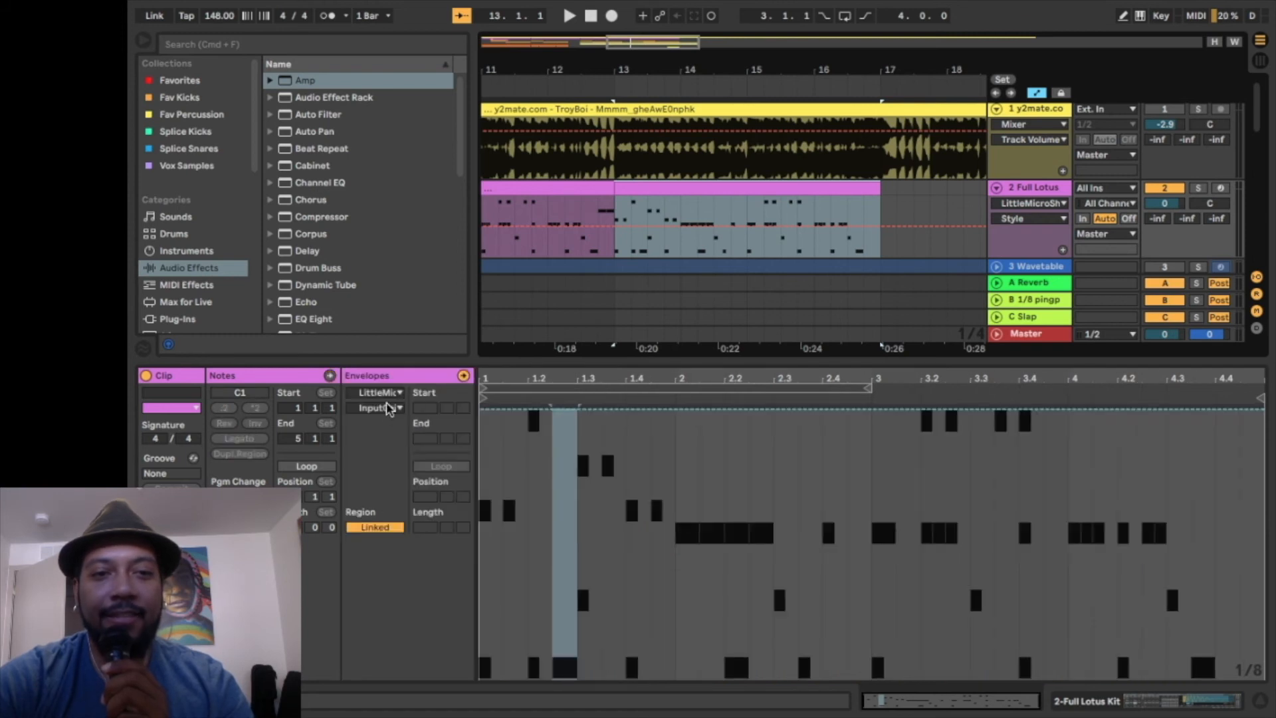
left_click(387, 398)
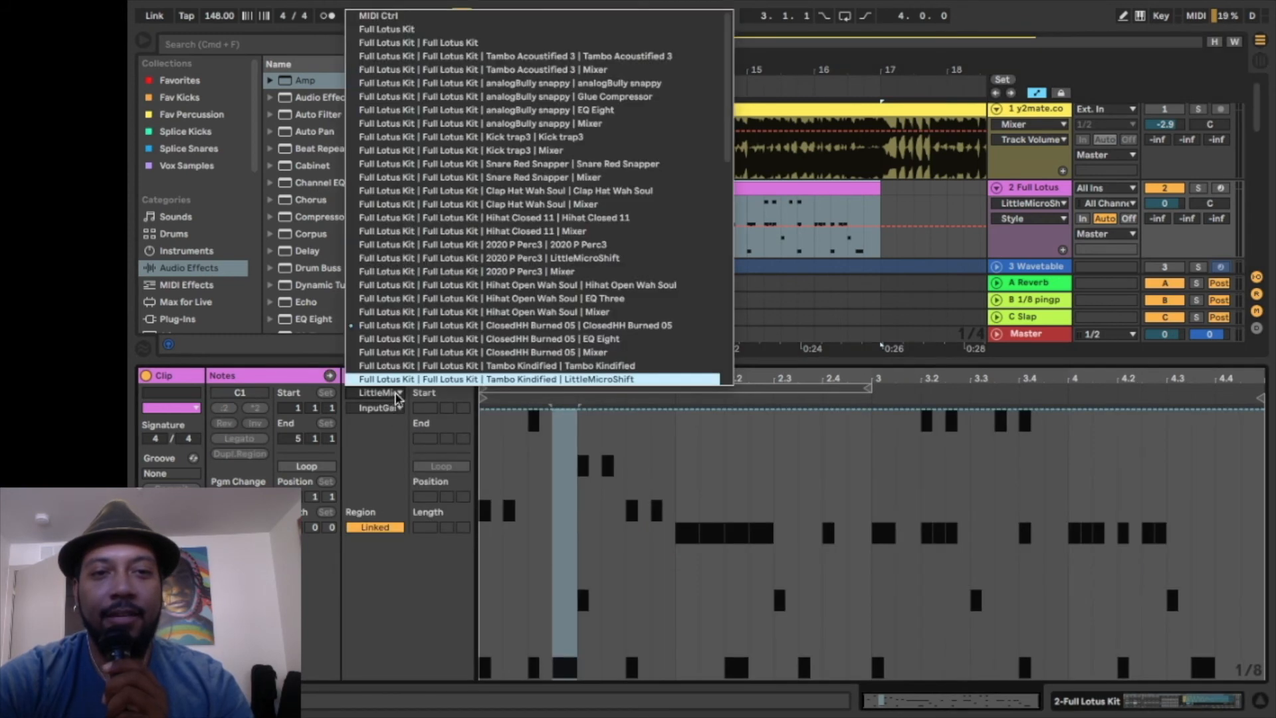
left_click(450, 334)
left_click(385, 408)
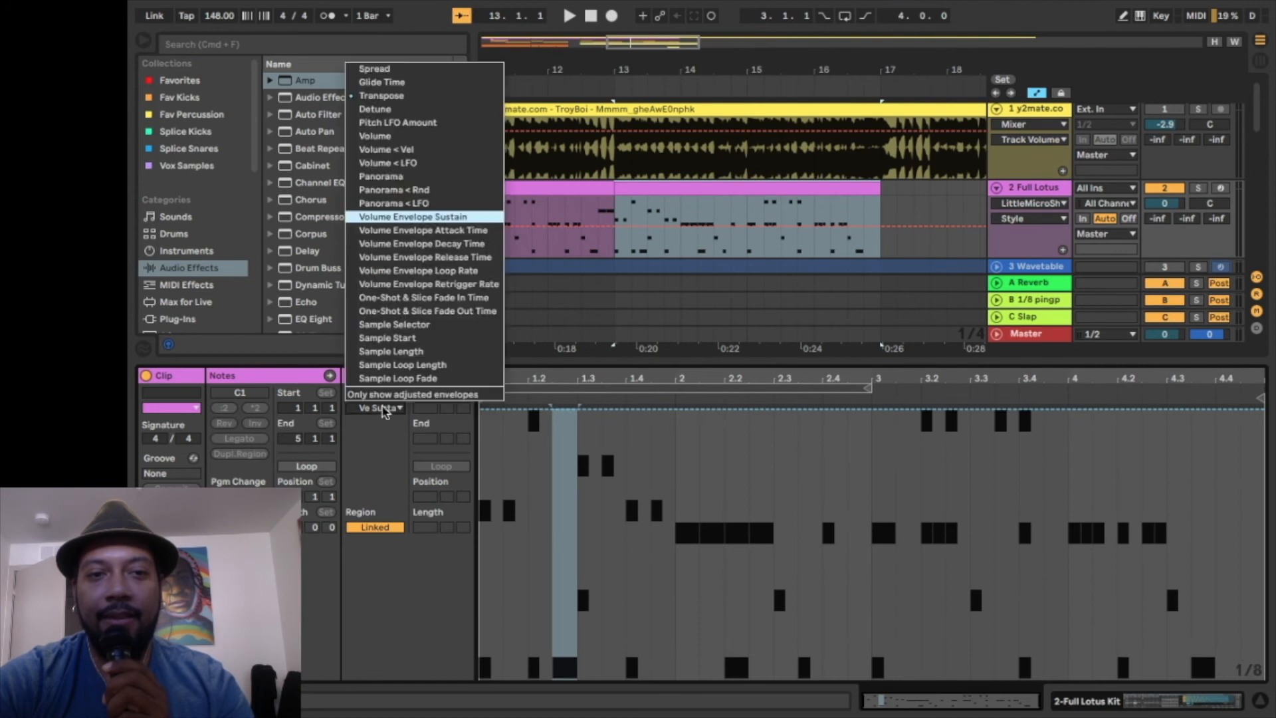
left_click(414, 102)
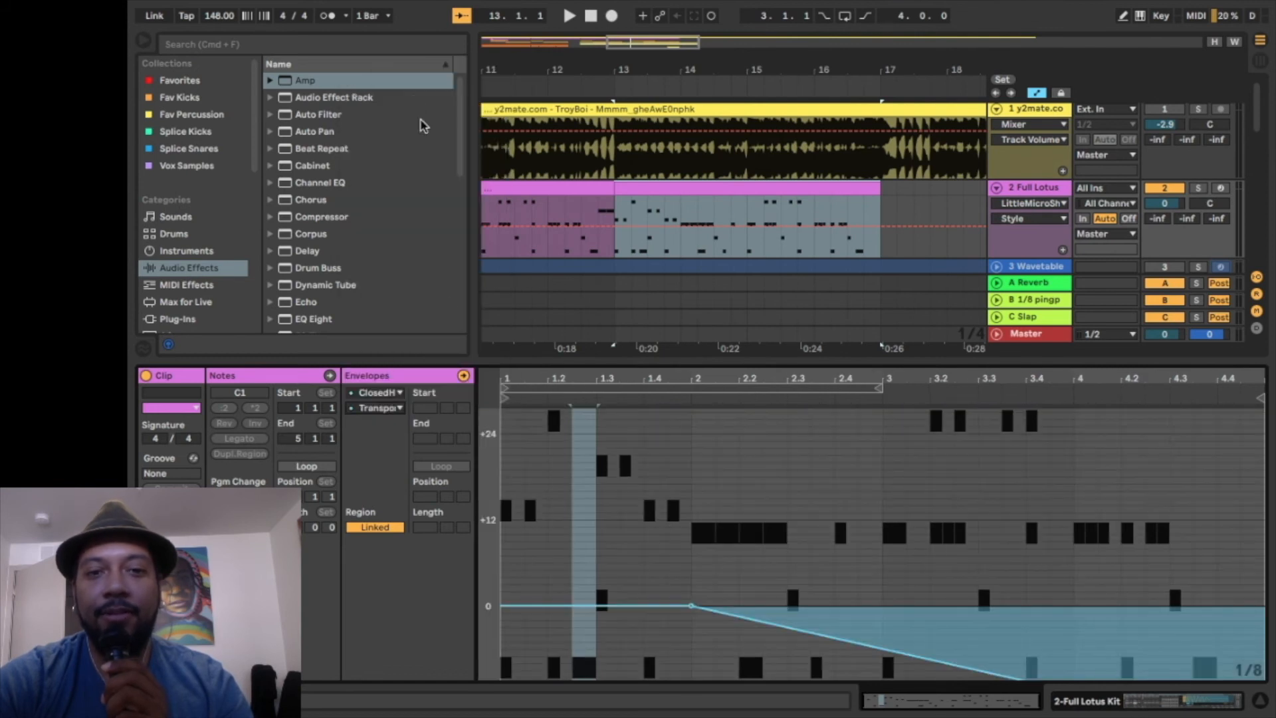
scroll(877, 538, "down", 4)
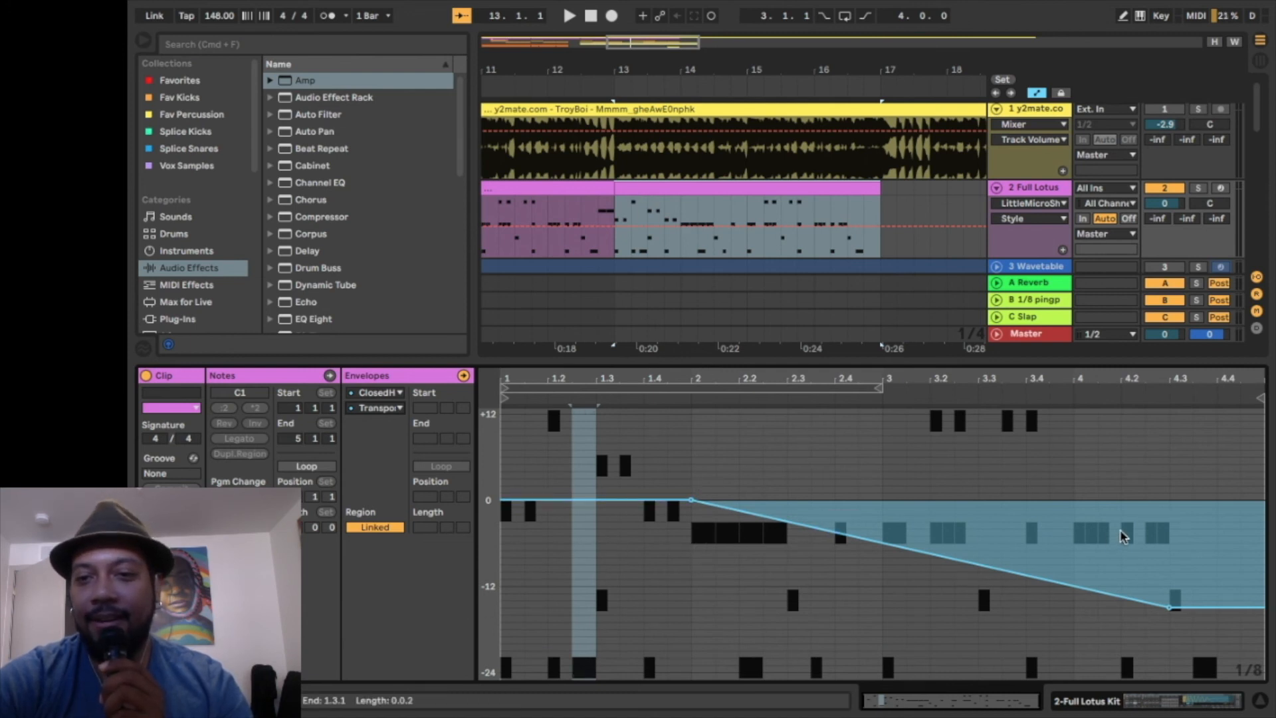
Solo the Full Lotus track, play its clip from bar 13 to bar 17, and clear the solo.
left_click(1199, 189)
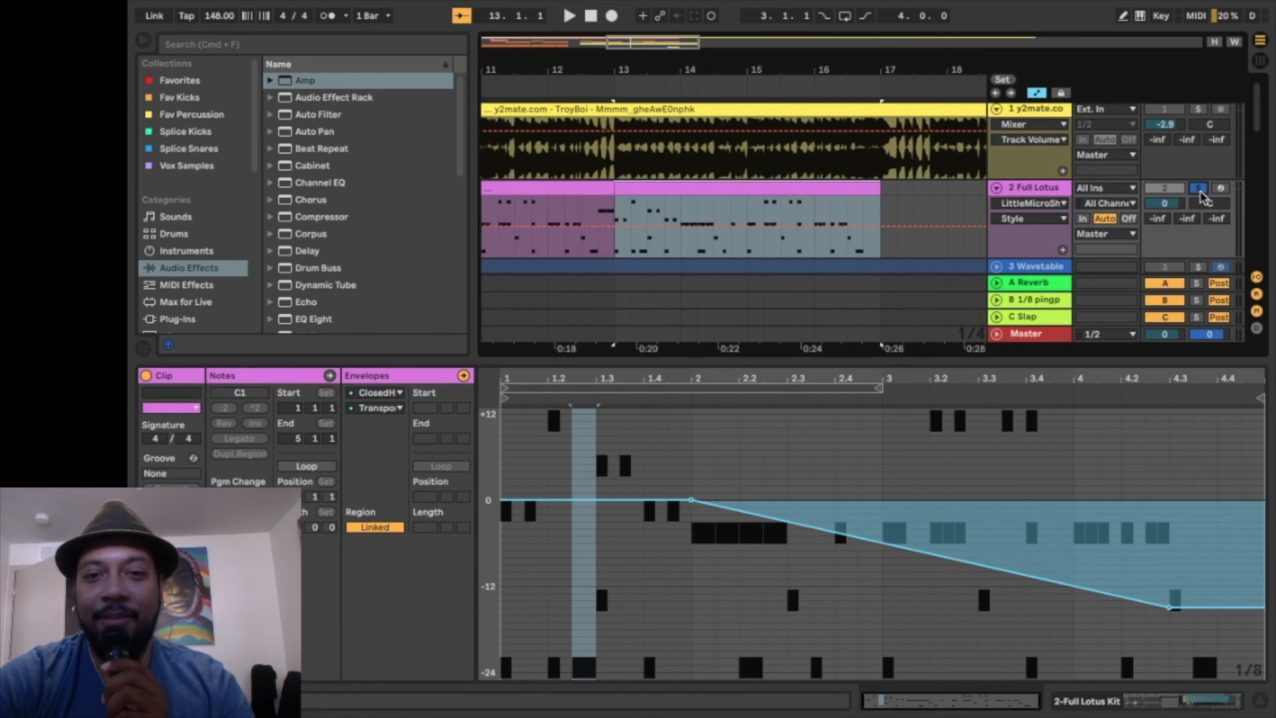
key("space")
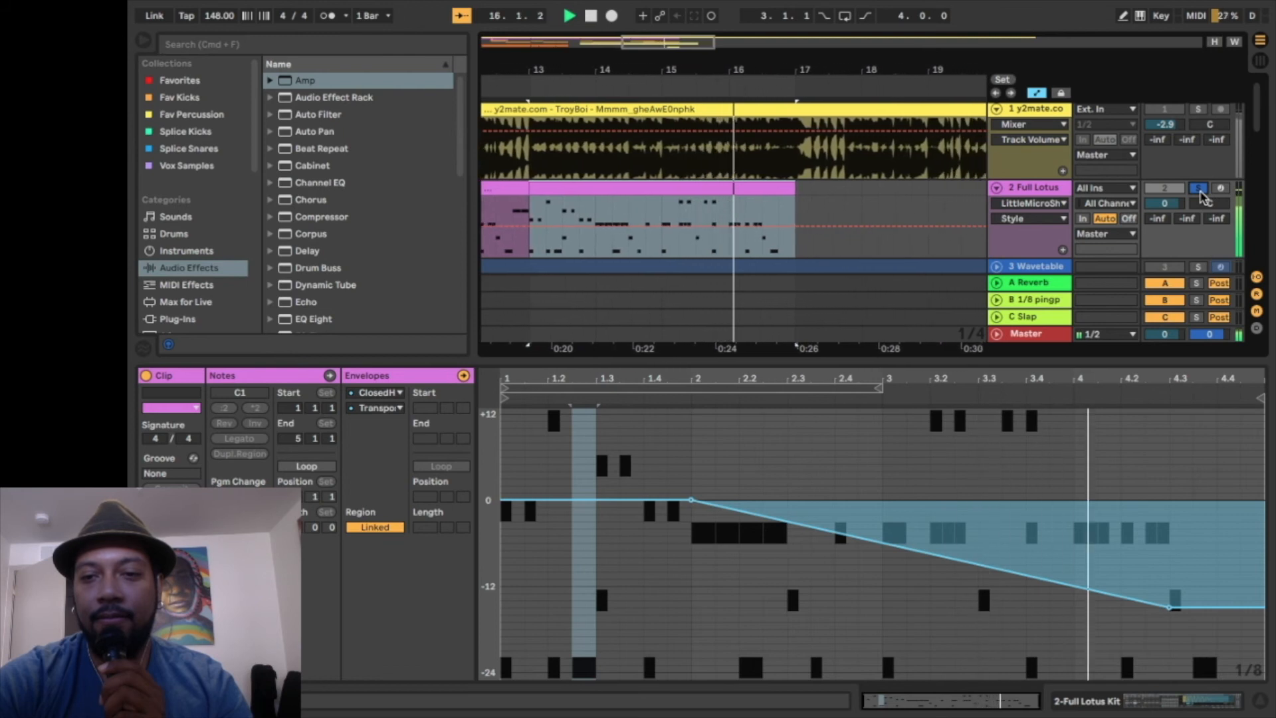
key("space")
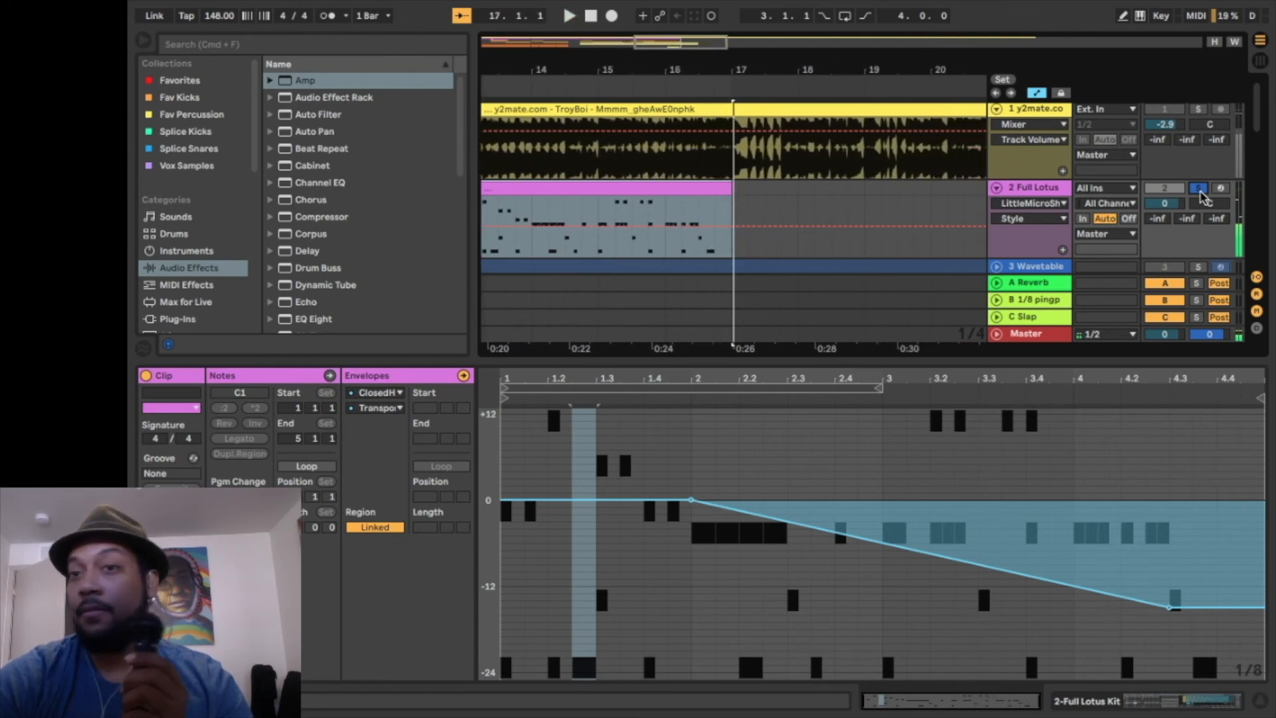
left_click(1198, 188)
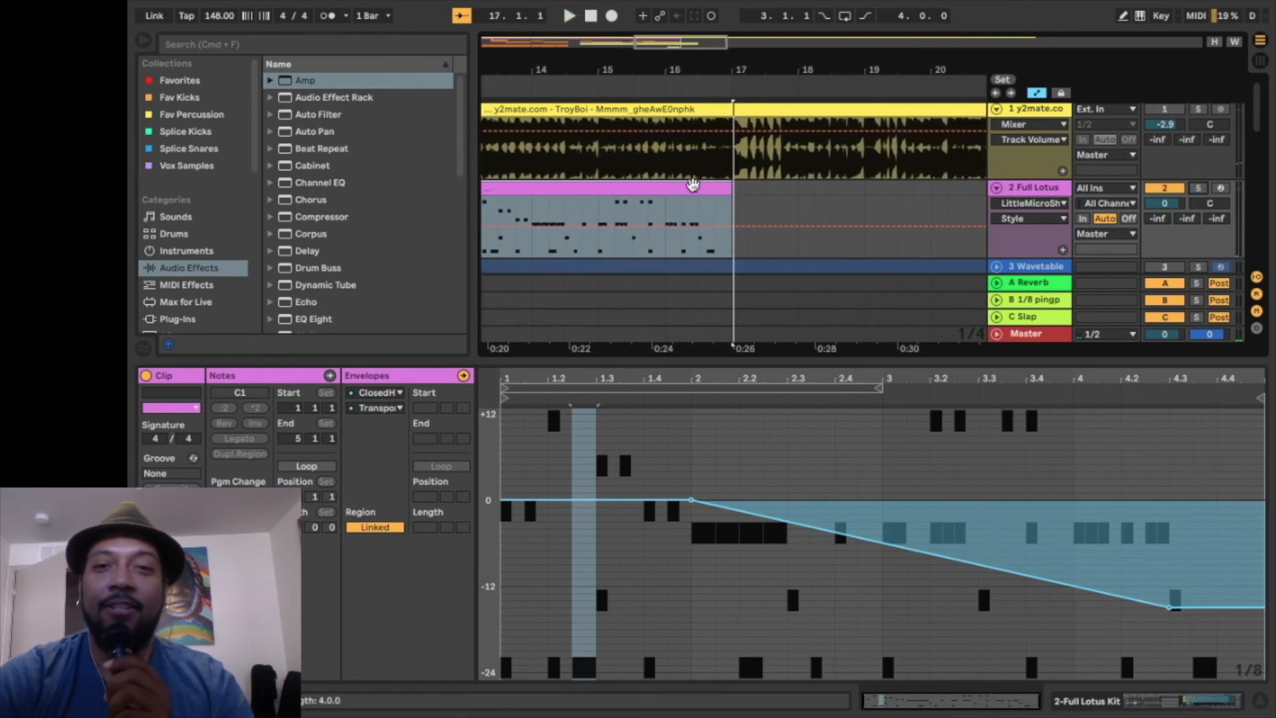
Open the VDUB1 Reverse Cym clip at bar 16 on track 11 to view its waveform.
scroll(764, 192, "down", 5)
scroll(764, 191, "down", 8)
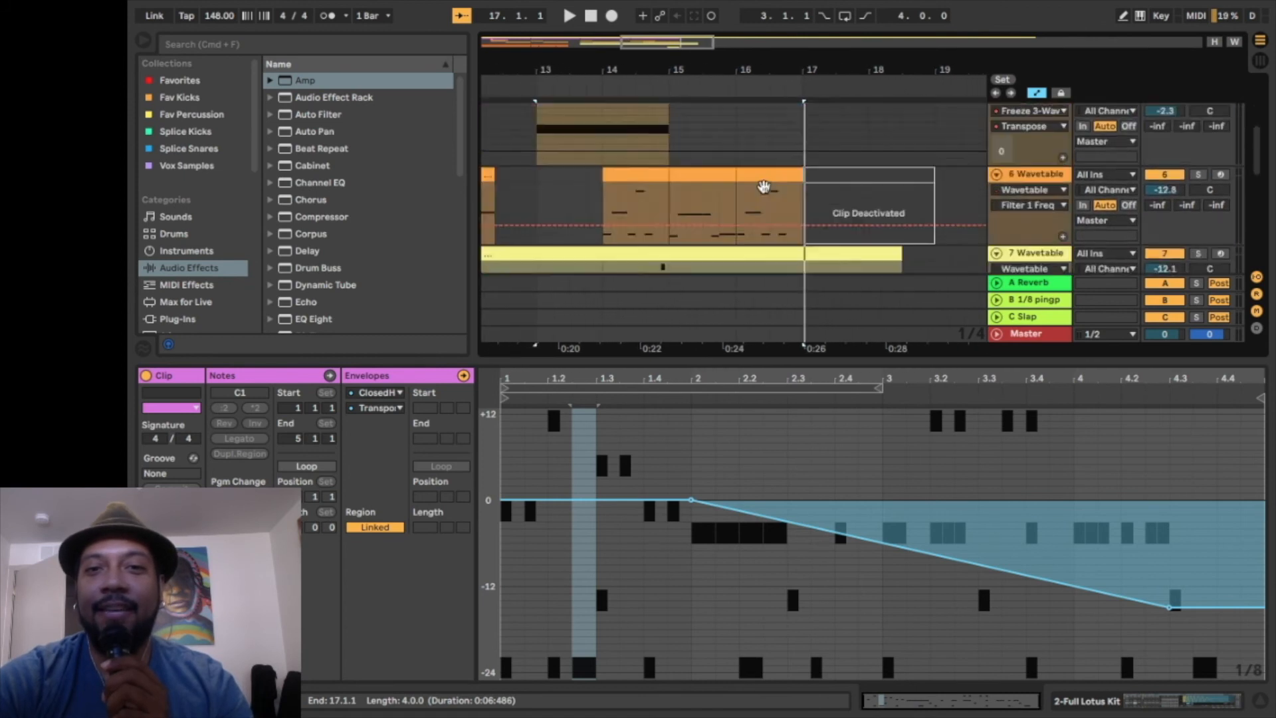
left_click(784, 166)
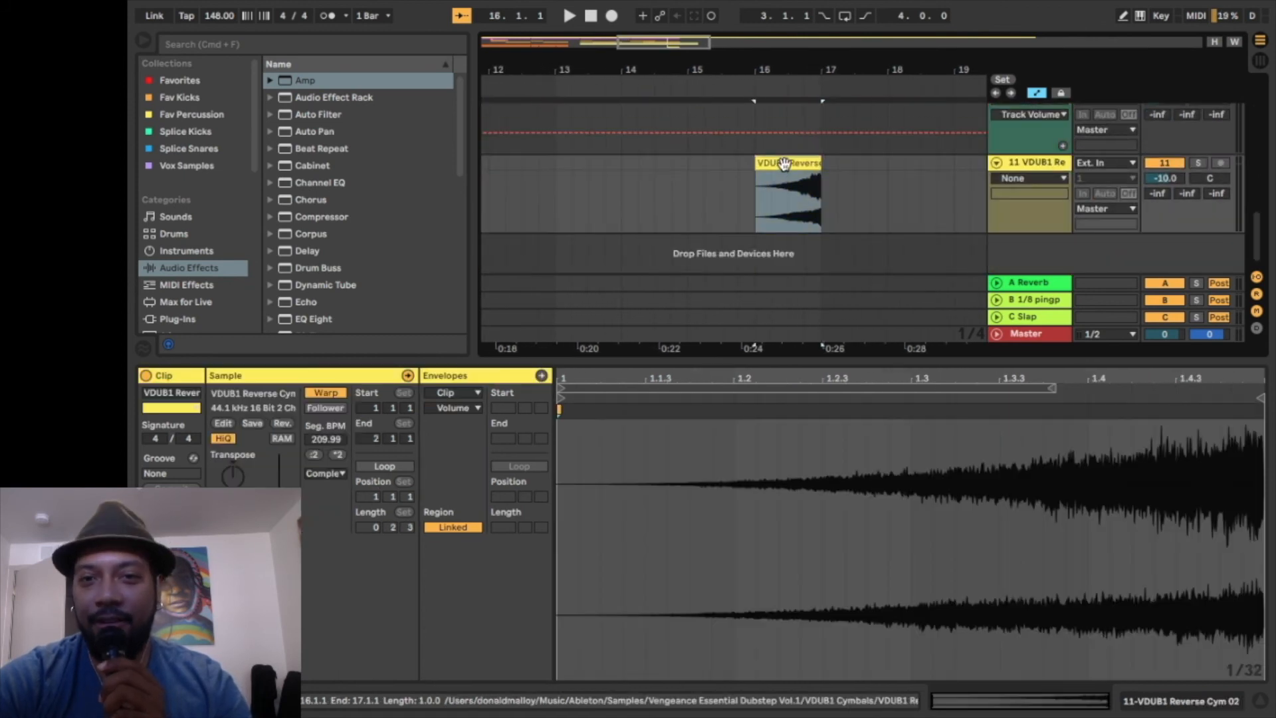
Play the arrangement from beat 2 of bar 13 through the reverse cymbal and past bar 17.
scroll(849, 171, "up", 6)
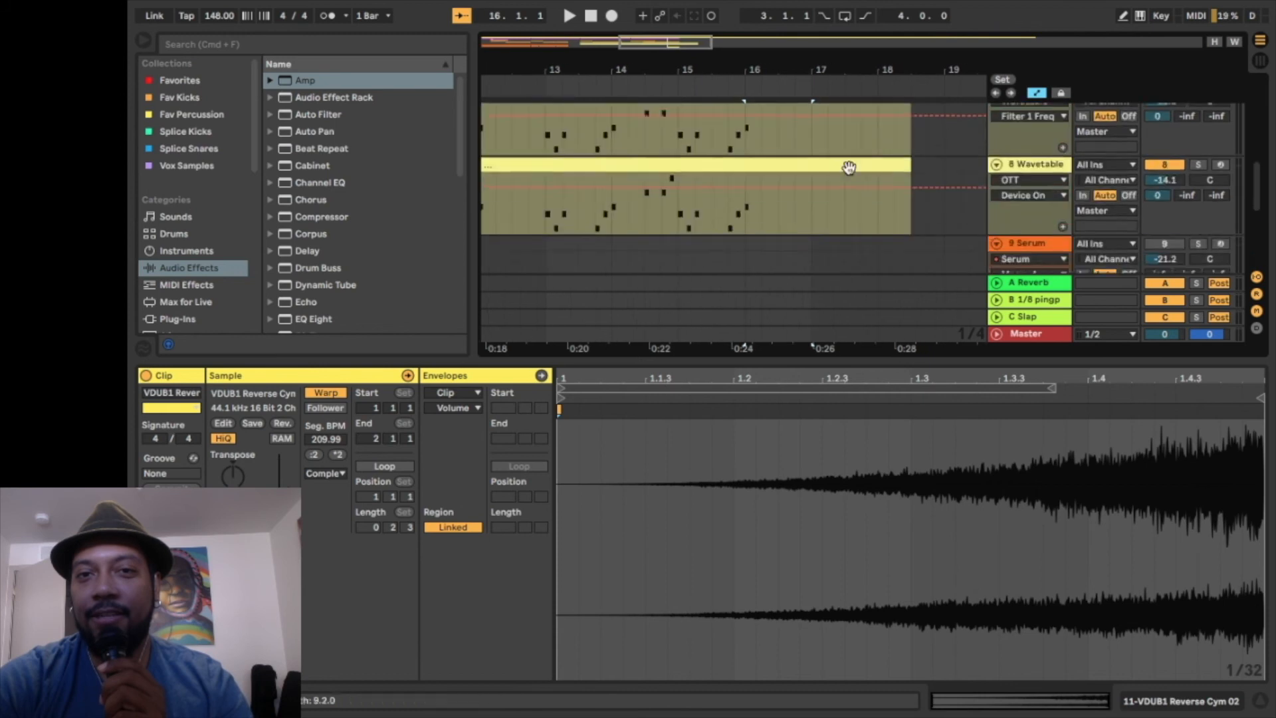
left_click(628, 165)
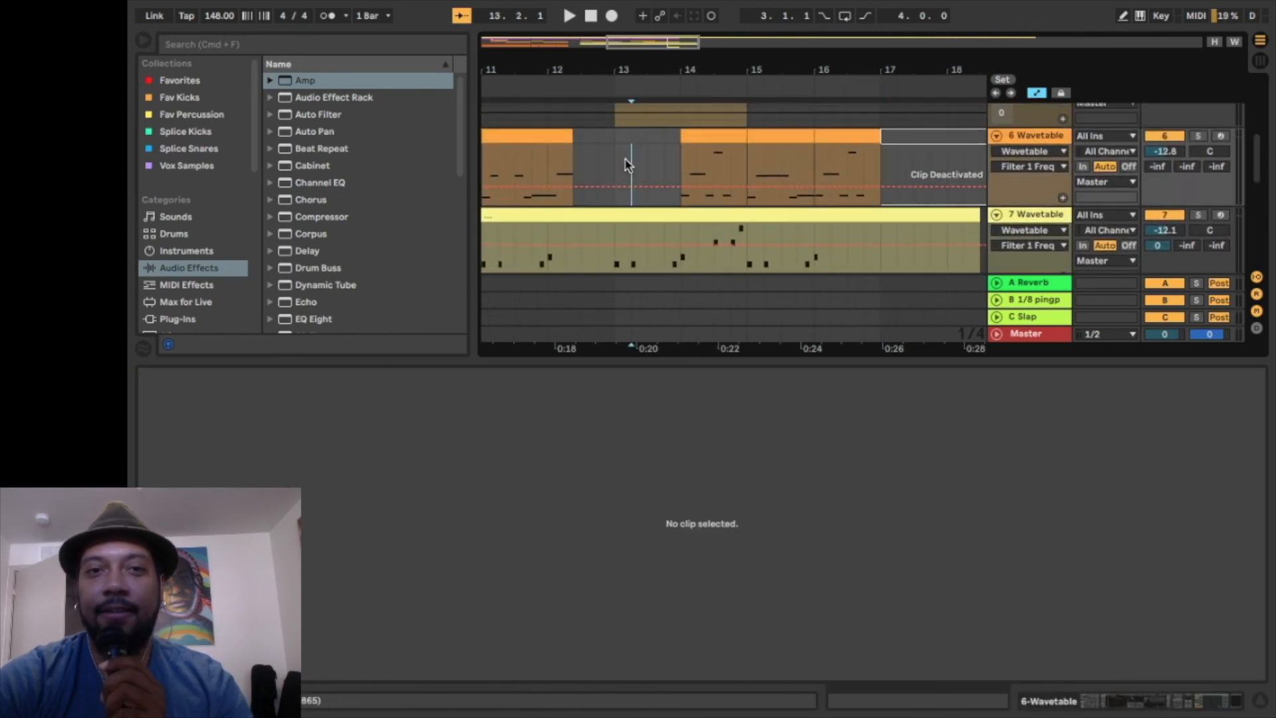
key("space")
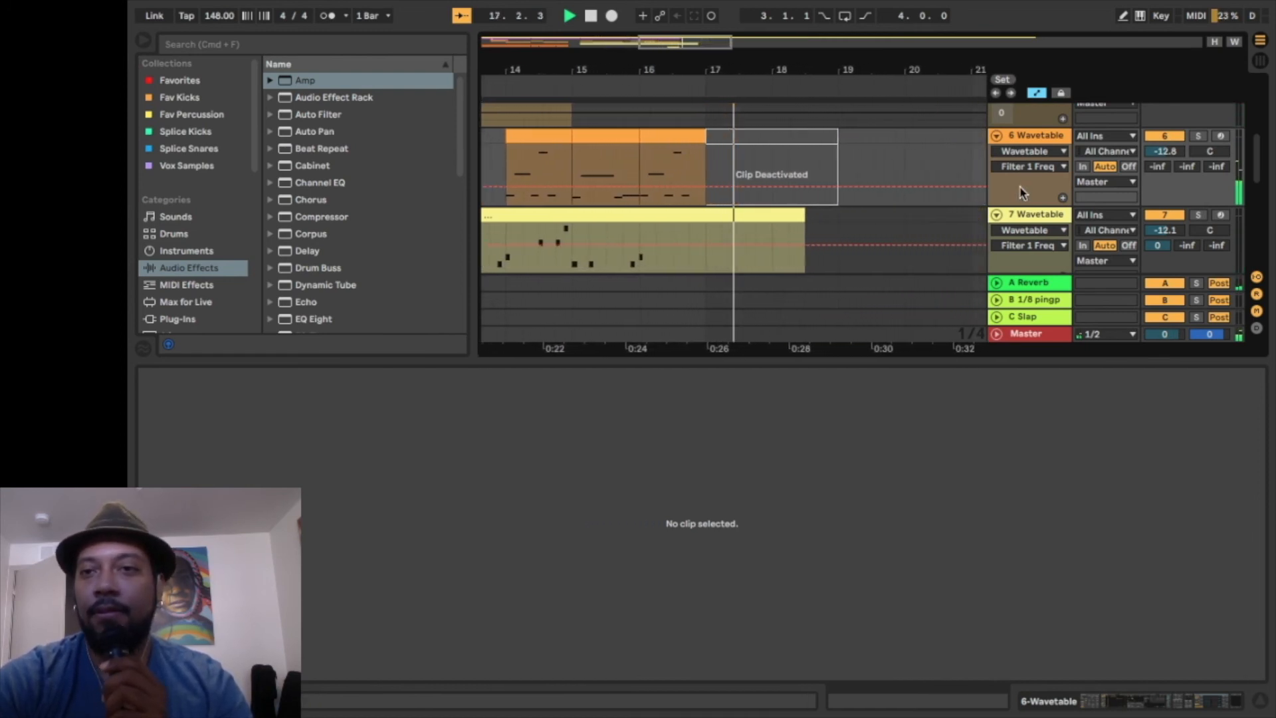
Stop playback, select the first Full Lotus drum clip at bar 1, and play the arrangement from the beginning.
scroll(856, 161, "up", 5)
scroll(856, 161, "left", 5)
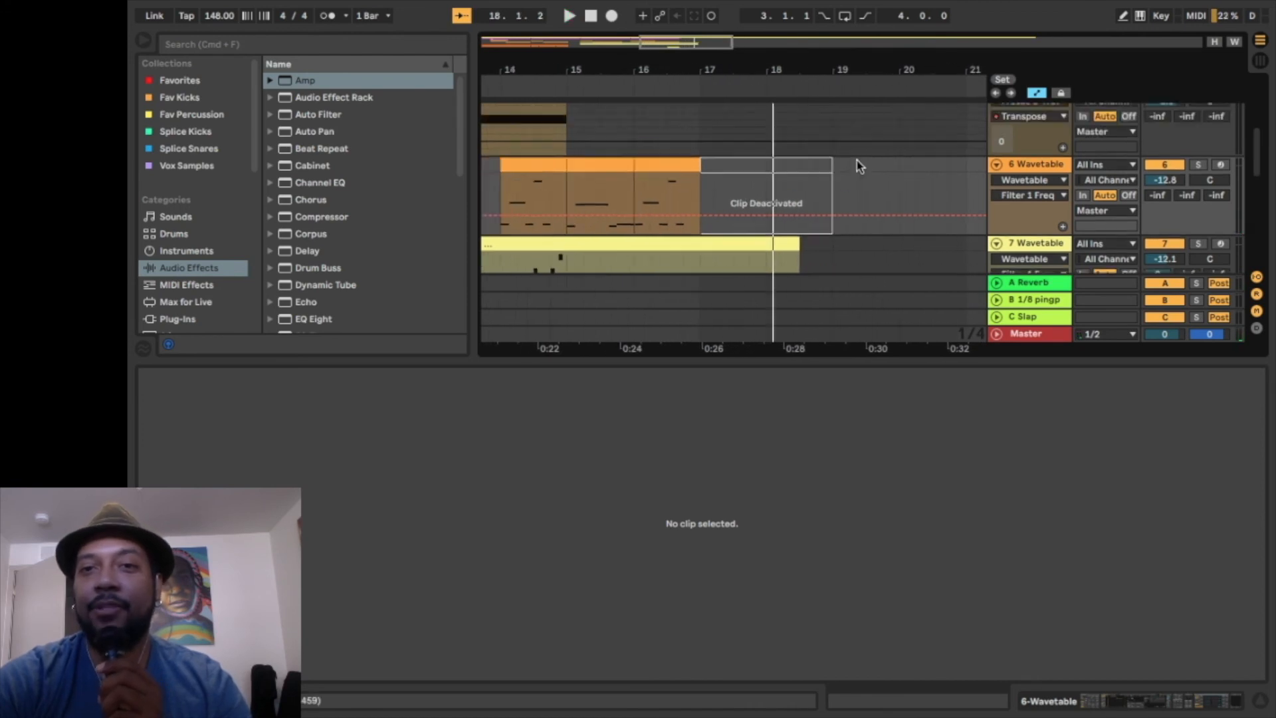
scroll(567, 227, "down", 2)
scroll(567, 227, "left", 1)
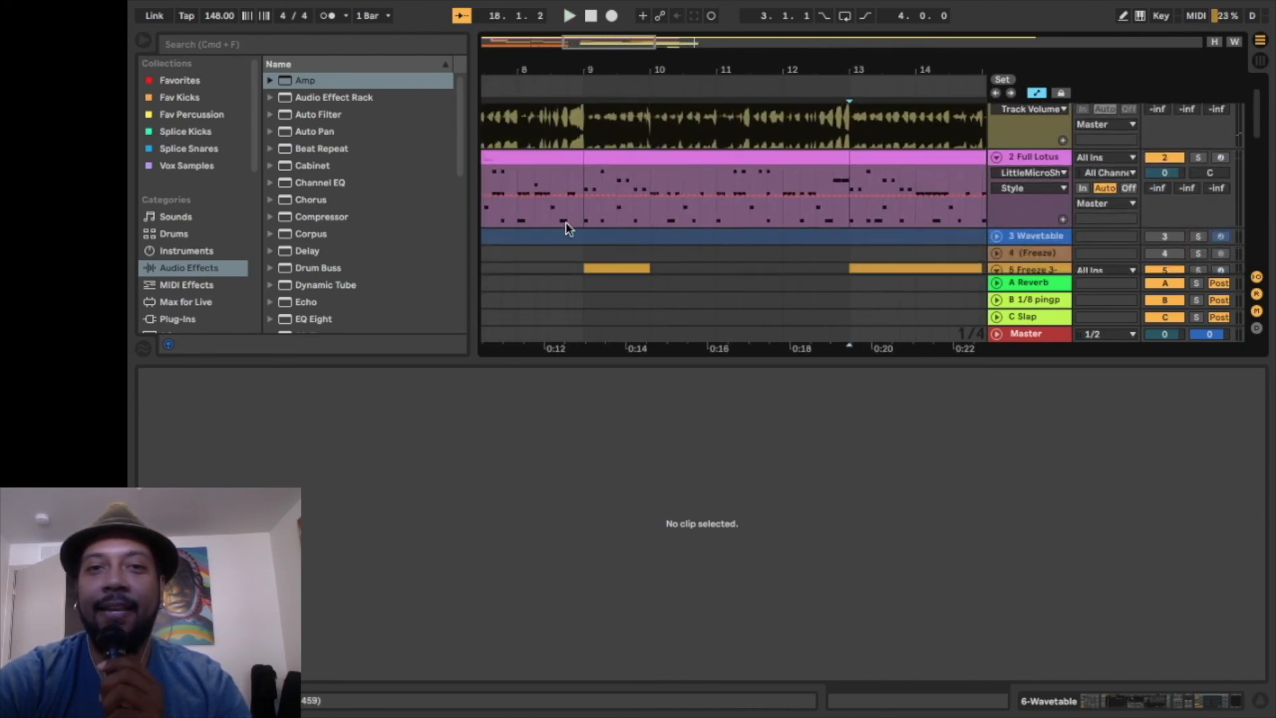
left_click(516, 154)
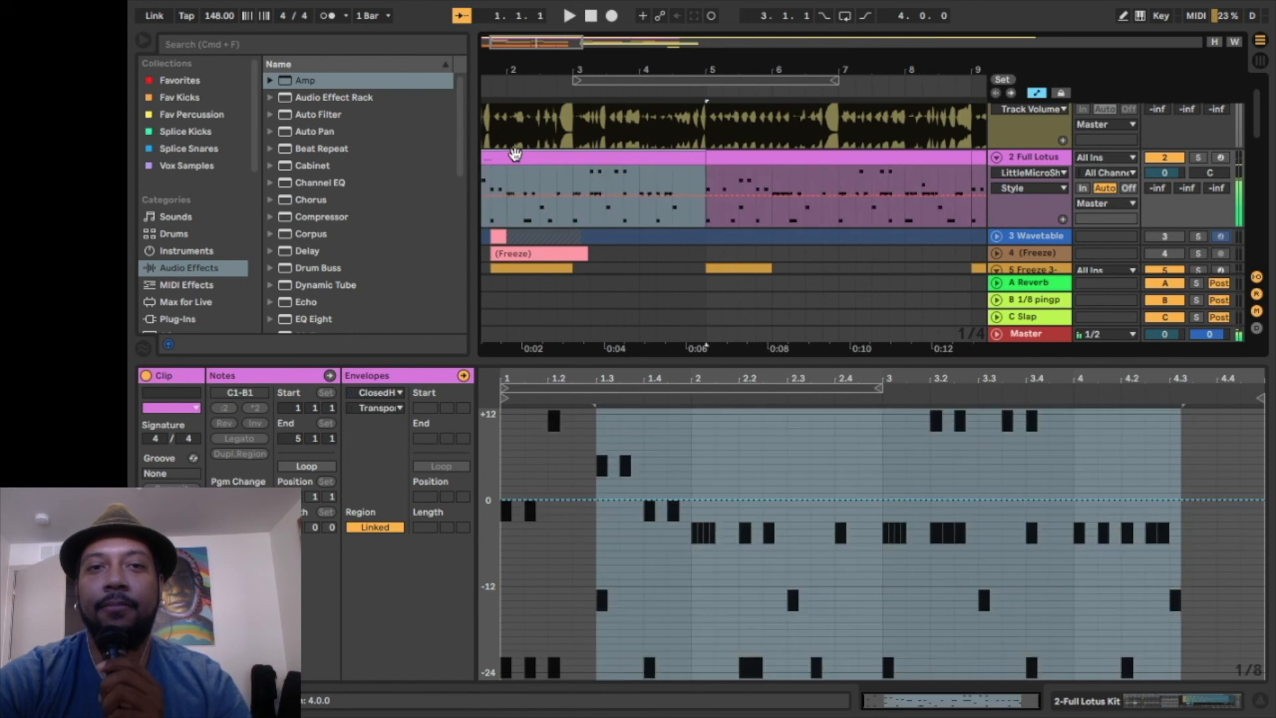
key("space")
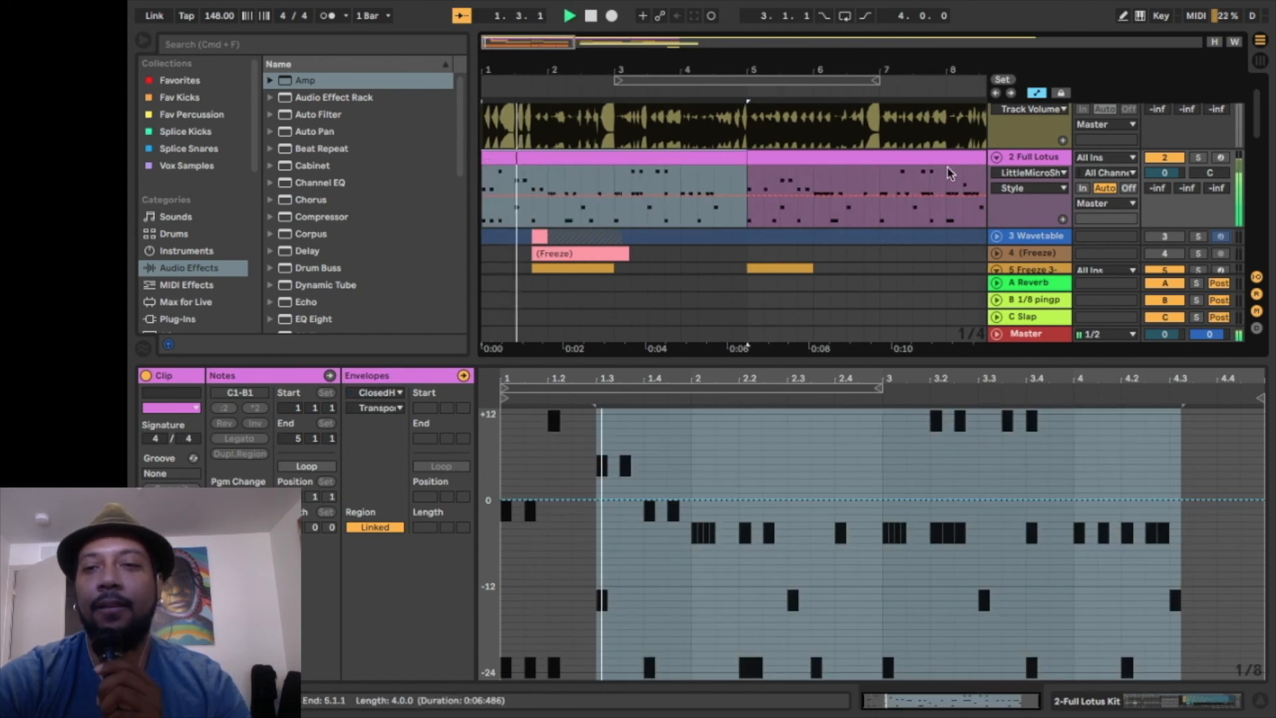
Hide the clip detail view and review the drum, Wavetable, Serum and frozen tracks as the arrangement plays to bar 17.
left_click(1260, 700)
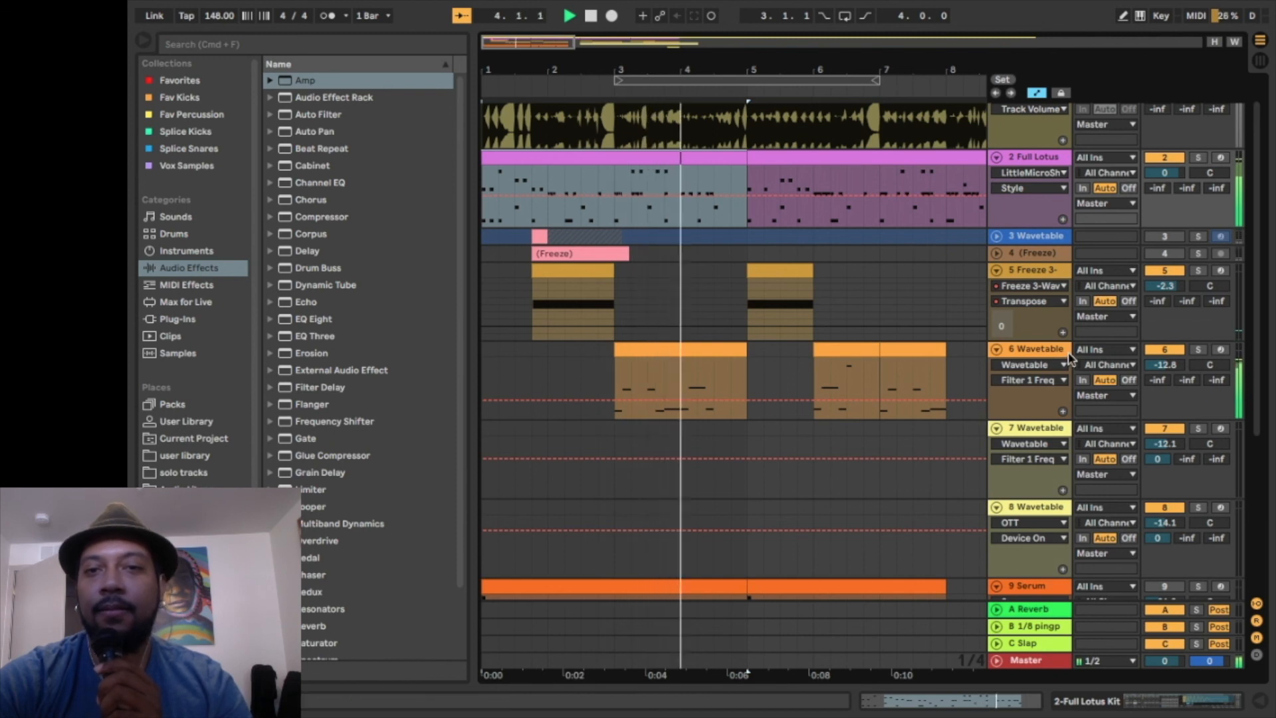
scroll(1068, 353, "down", 4)
scroll(1067, 353, "down", 1)
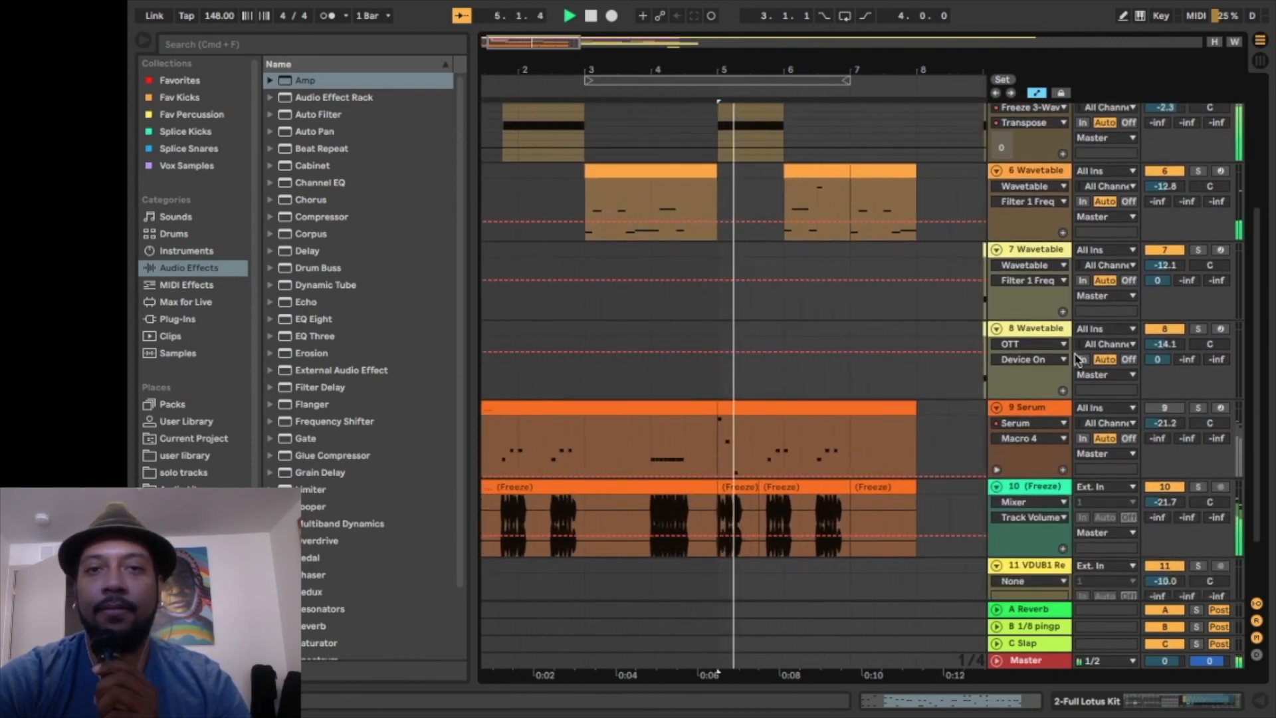
scroll(1096, 322, "up", 3)
scroll(1104, 322, "up", 1)
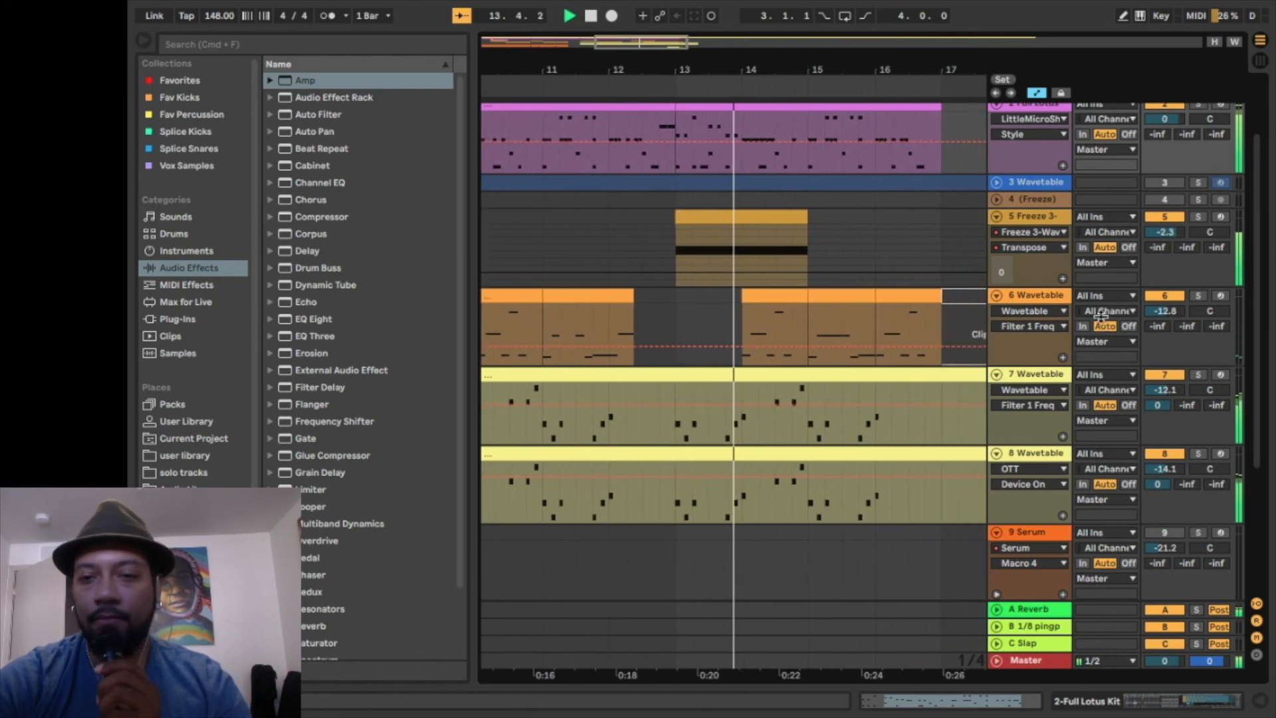
scroll(1102, 321, "down", 5)
scroll(1101, 321, "up", 4)
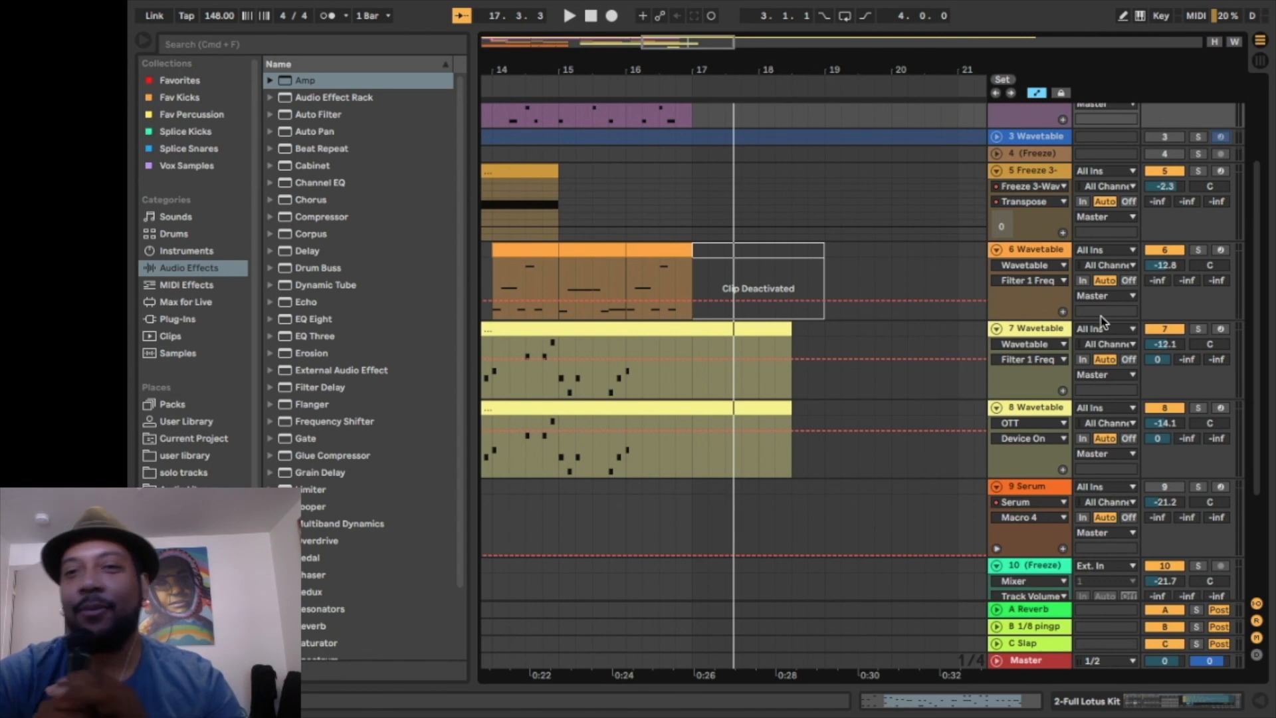
scroll(1102, 321, "up", 3)
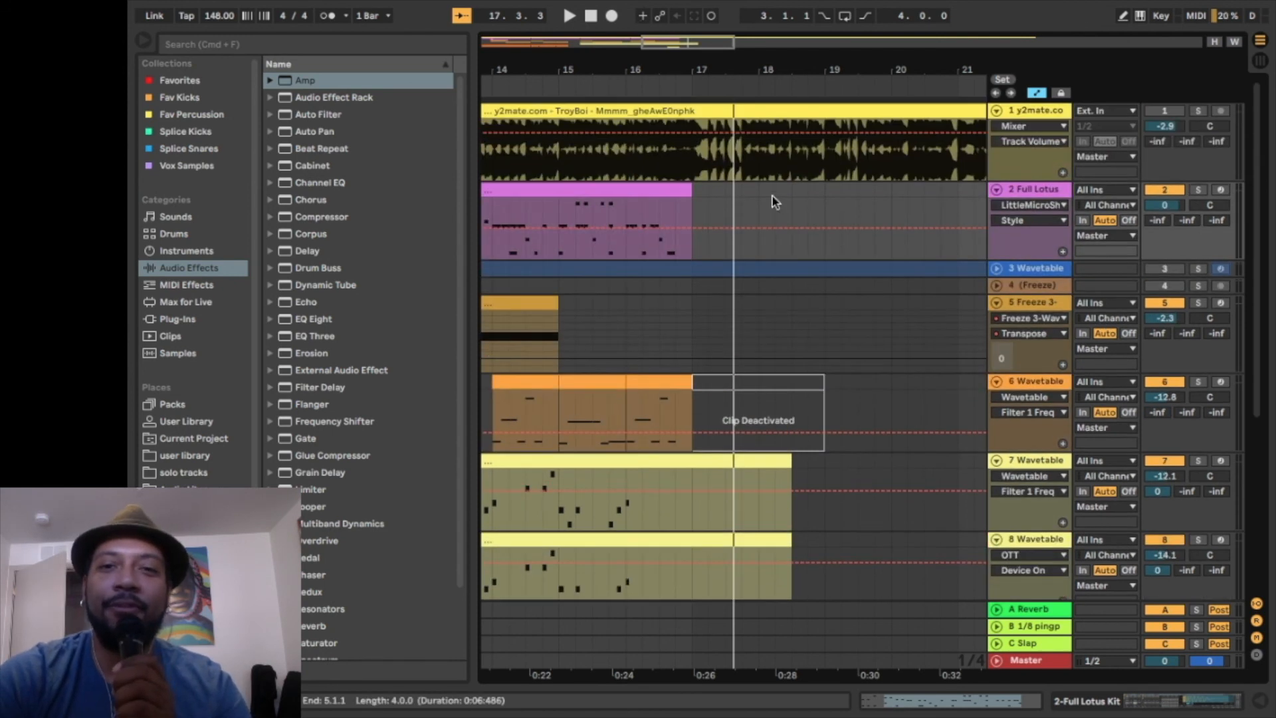
scroll(774, 202, "left", 10)
scroll(774, 201, "down", 1)
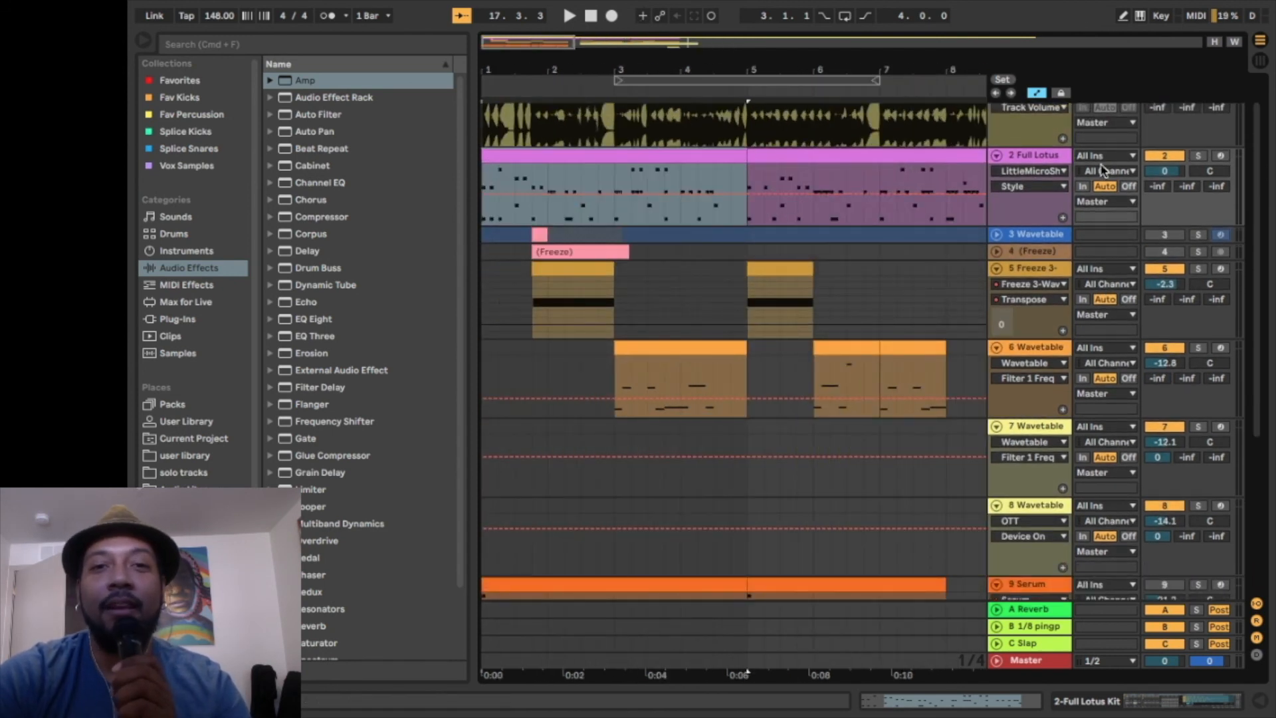